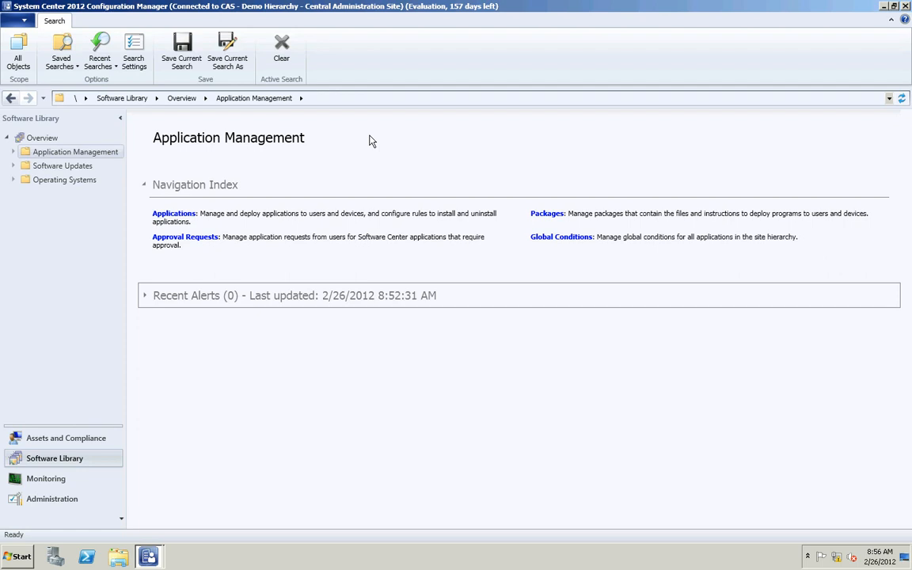
Step: Open the Applications list under Application Management and start creating a new application
{"action": "left_click", "coordinate": [12, 151]}
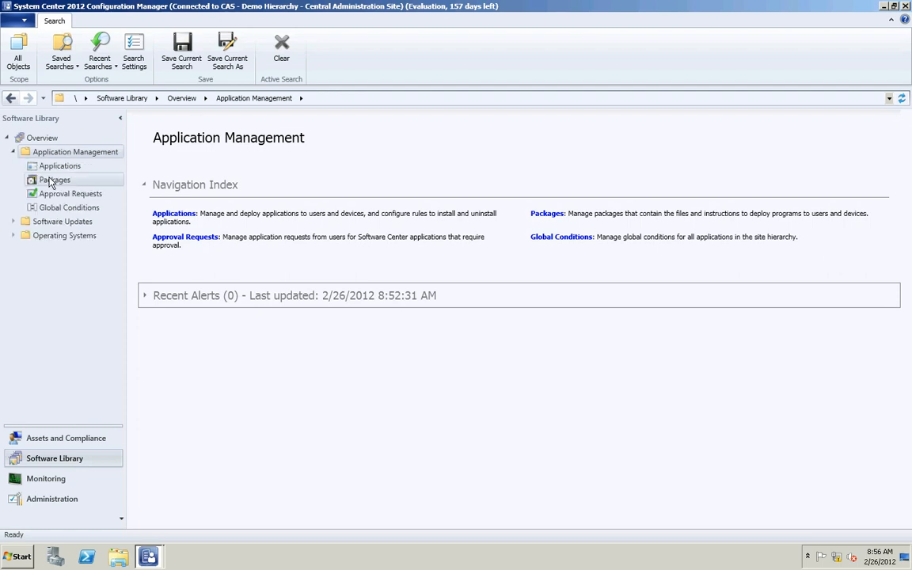
{"action": "left_click", "coordinate": [59, 165]}
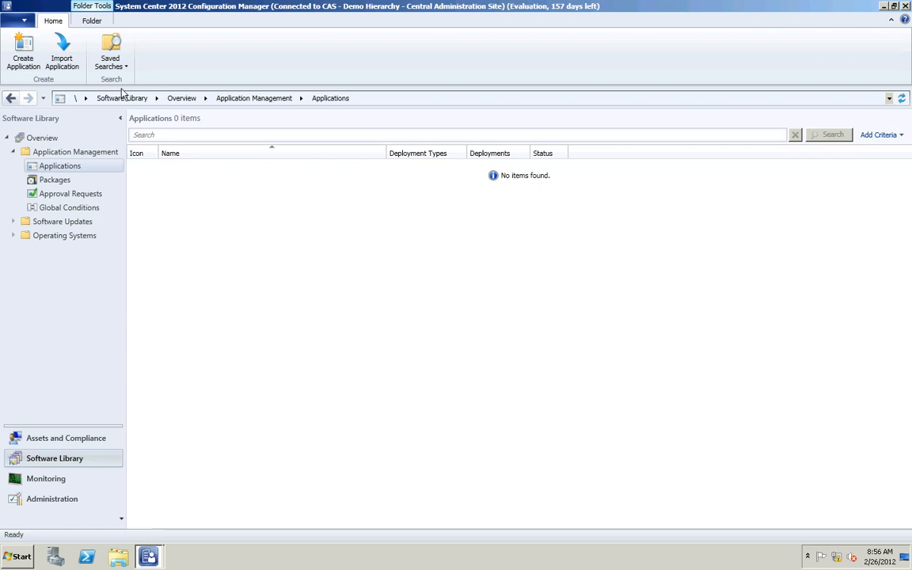
{"action": "left_click", "coordinate": [24, 68]}
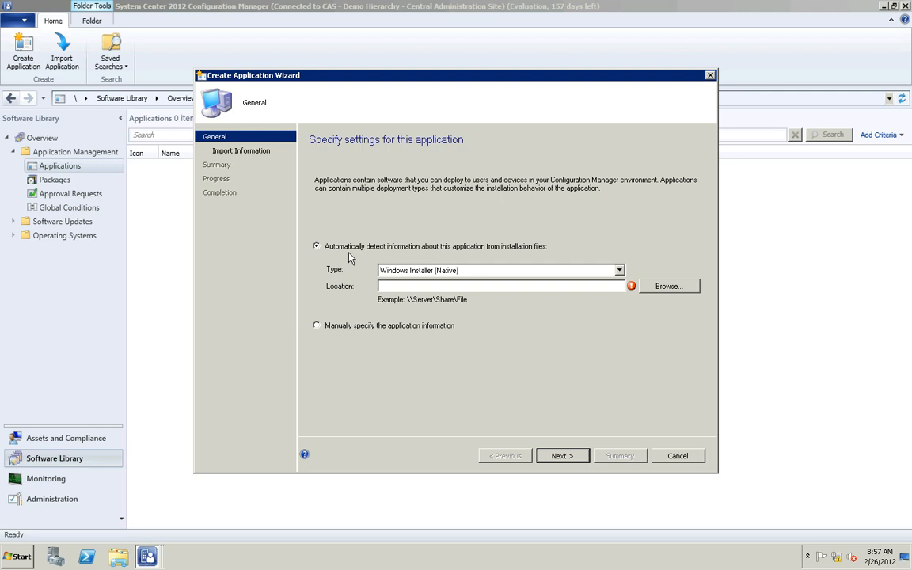
Step: Examine the installation file types offered for automatic detection and the alternative of specifying the application information manually
{"action": "left_click", "coordinate": [507, 272]}
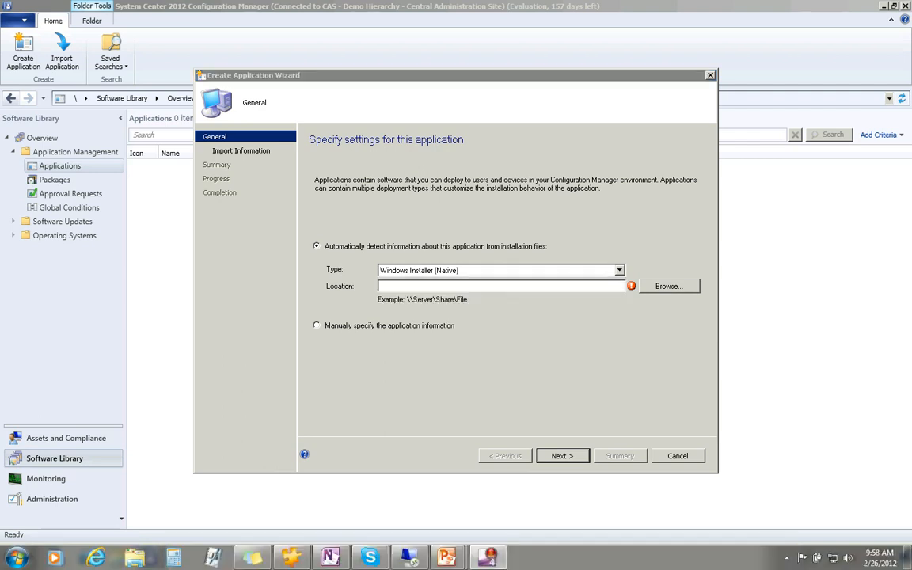
{"action": "left_click", "coordinate": [261, 326]}
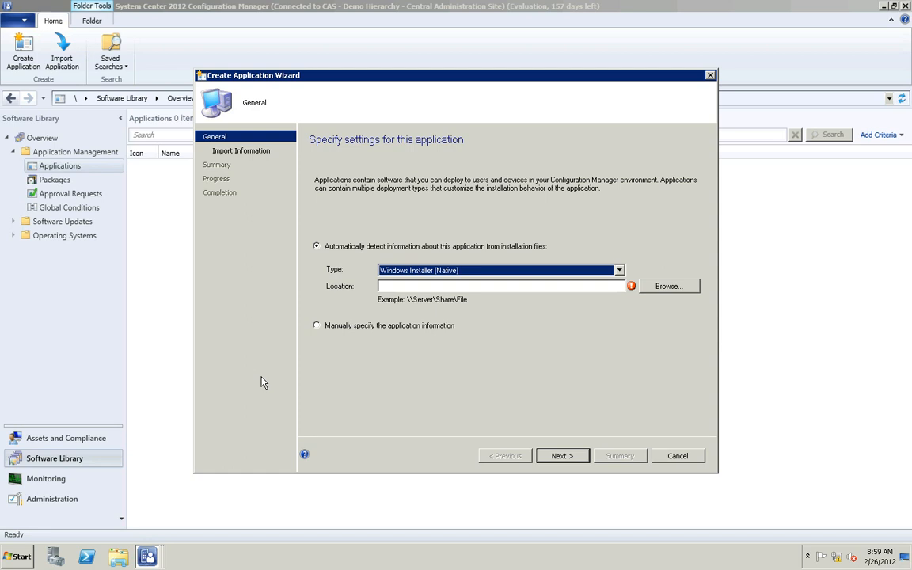
{"action": "left_click", "coordinate": [399, 272]}
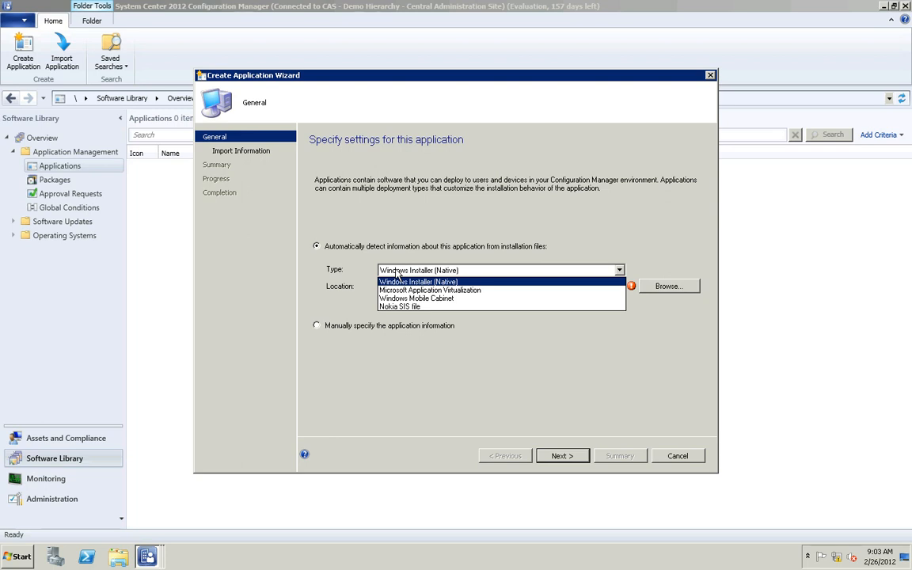
{"action": "left_click", "coordinate": [404, 329]}
{"action": "left_click", "coordinate": [317, 325]}
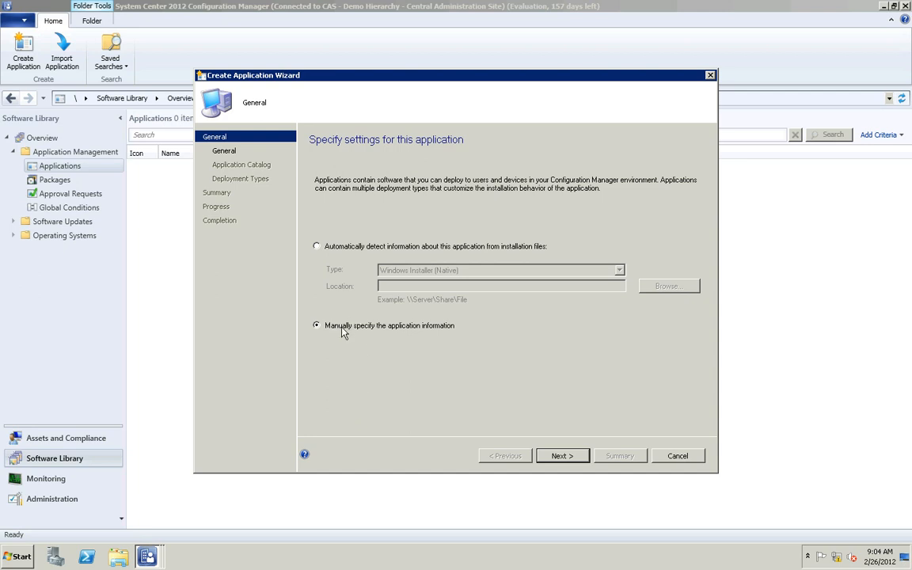
{"action": "left_click", "coordinate": [316, 246]}
{"action": "left_click", "coordinate": [422, 271]}
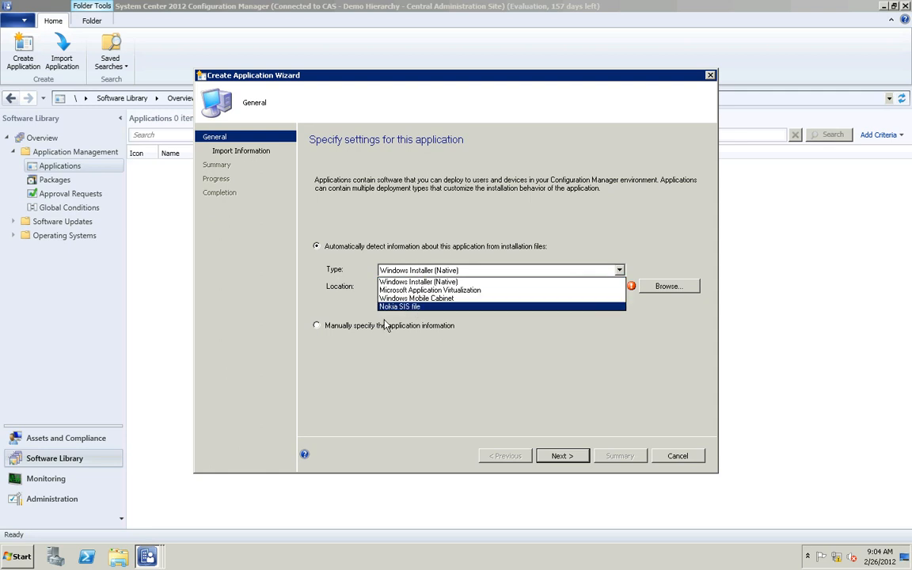
{"action": "left_click", "coordinate": [377, 394]}
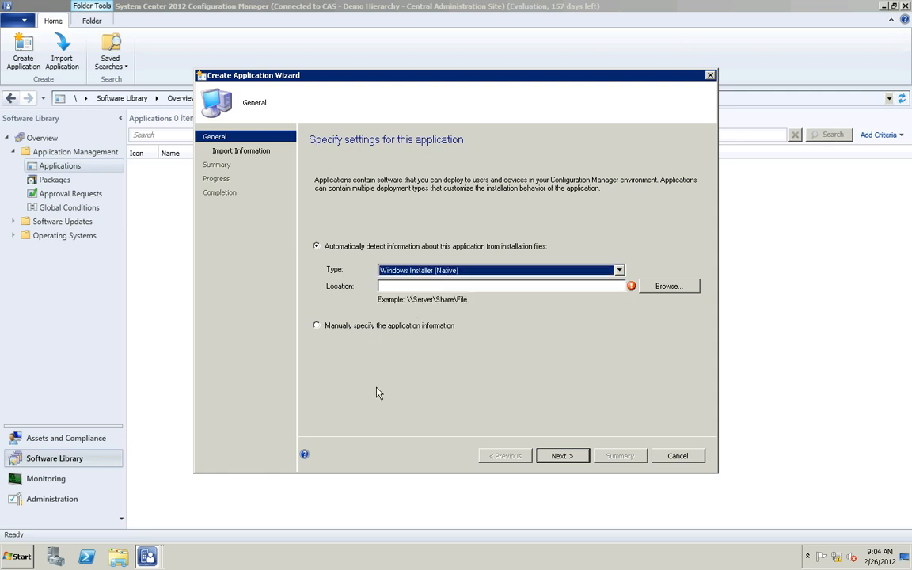
Step: Choose to specify the application information manually, name the application "Robocopy Demo" and continue to its Application Catalog entry
{"action": "left_click", "coordinate": [329, 327]}
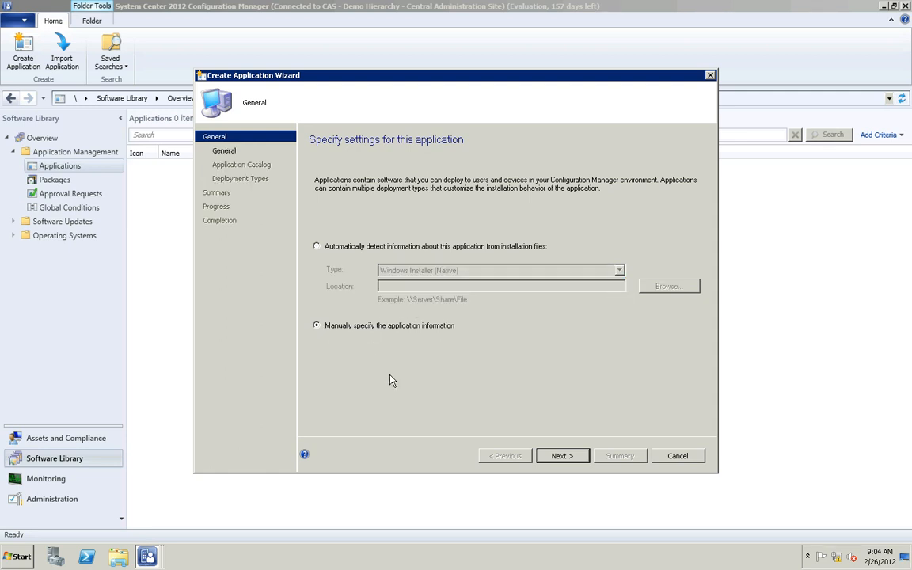
{"action": "left_click", "coordinate": [561, 456]}
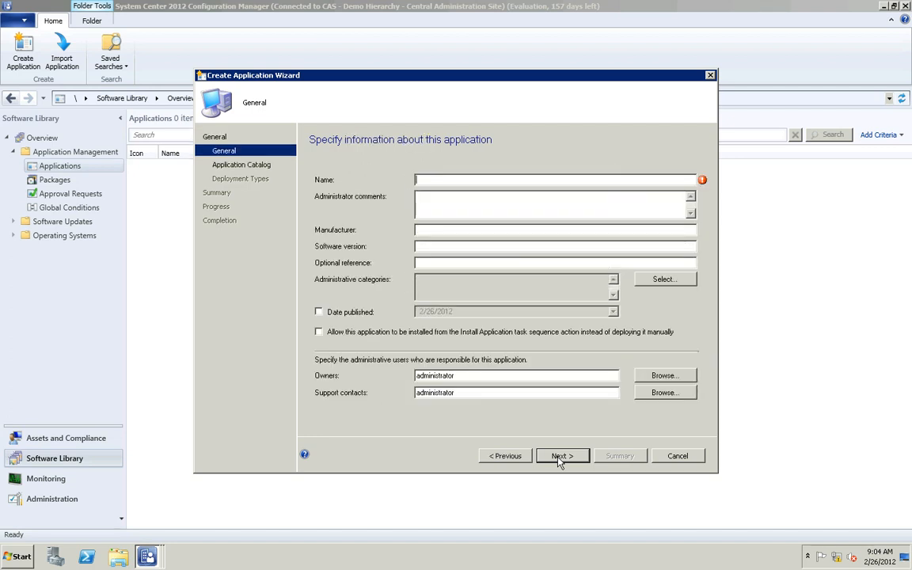
{"action": "type", "text": "Robocopy Demo"}
{"action": "left_click", "coordinate": [548, 456]}
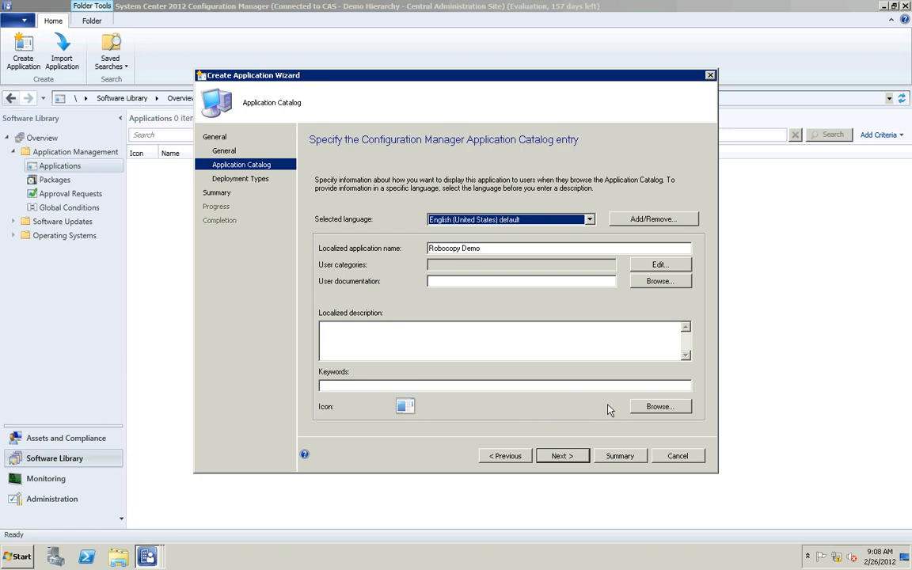
Step: Browse the icons in shell32.dll that are available for the application's catalog entry
{"action": "left_click", "coordinate": [659, 407]}
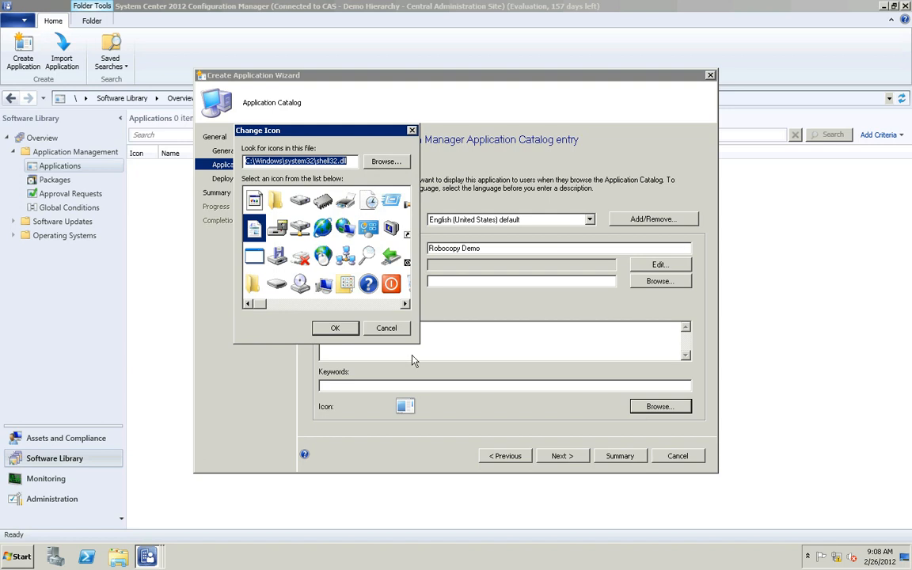
{"action": "left_click", "coordinate": [353, 305]}
{"action": "left_click", "coordinate": [352, 306]}
{"action": "left_click", "coordinate": [360, 306]}
{"action": "left_click", "coordinate": [386, 306]}
{"action": "left_click", "coordinate": [398, 306]}
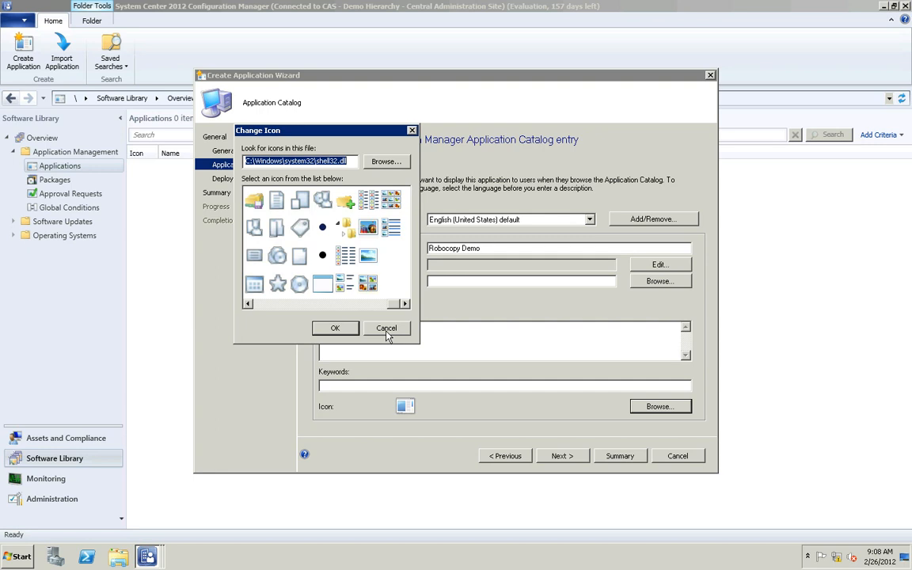
{"action": "left_click", "coordinate": [387, 332]}
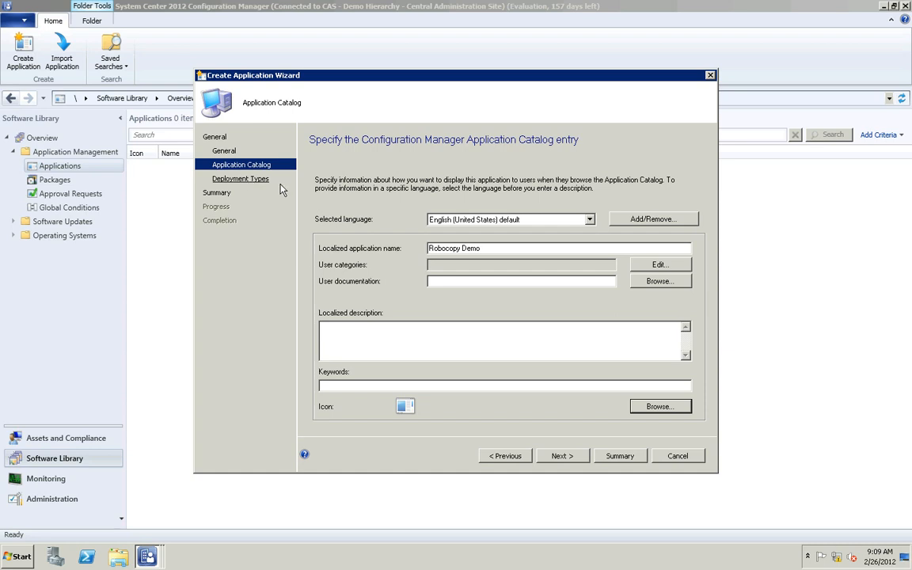
Step: Add a Script Installer (Native) deployment type named "Robocopy Test DT" and continue to its content settings
{"action": "left_click", "coordinate": [559, 457]}
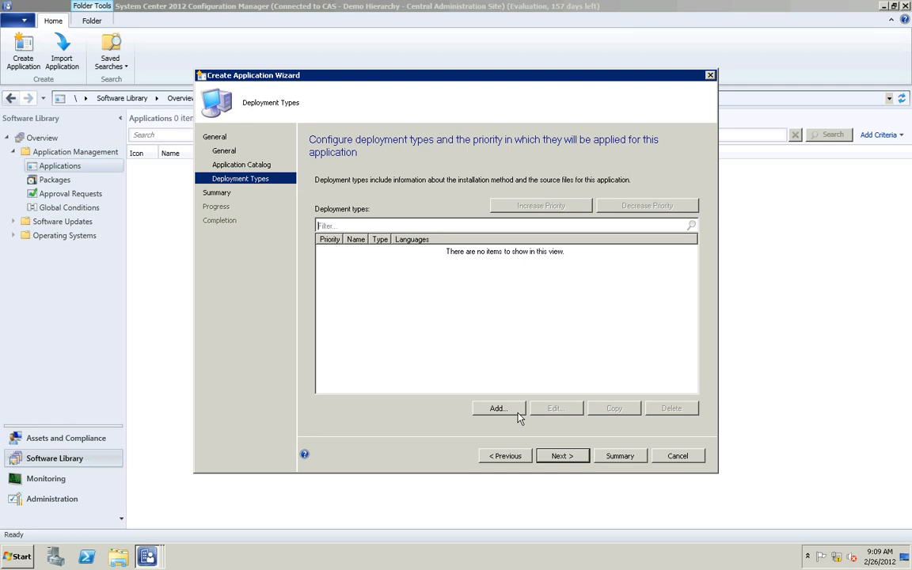
{"action": "left_click", "coordinate": [519, 417]}
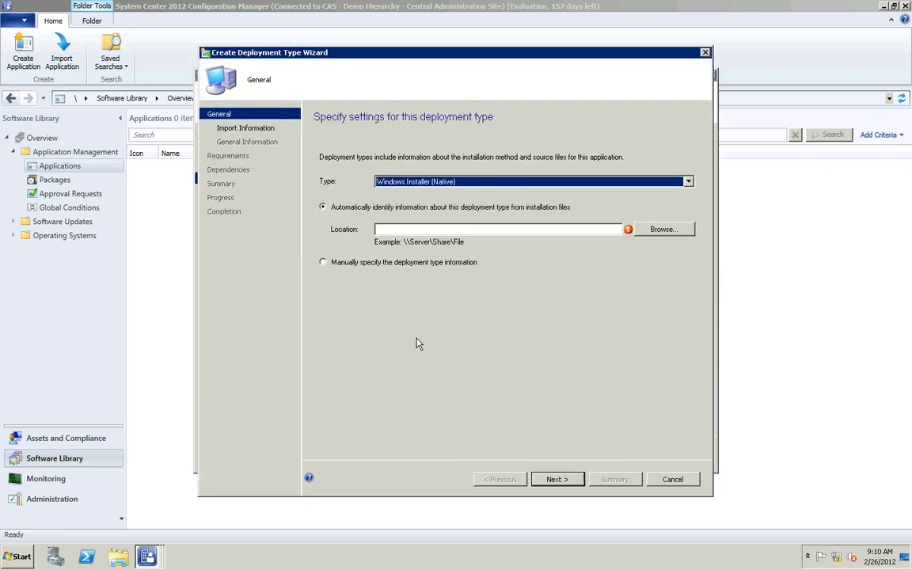
{"action": "left_click", "coordinate": [413, 179]}
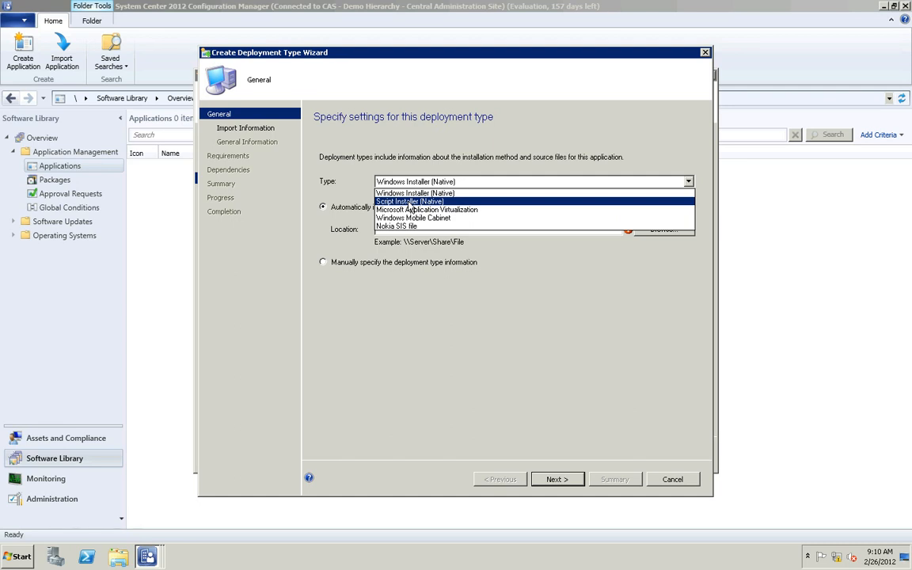
{"action": "left_click", "coordinate": [410, 202]}
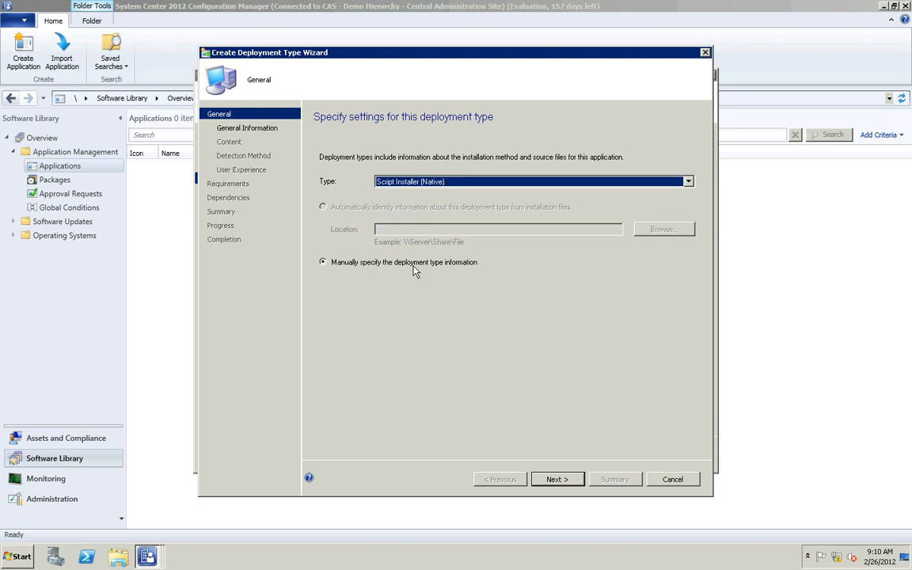
{"action": "left_click", "coordinate": [550, 479]}
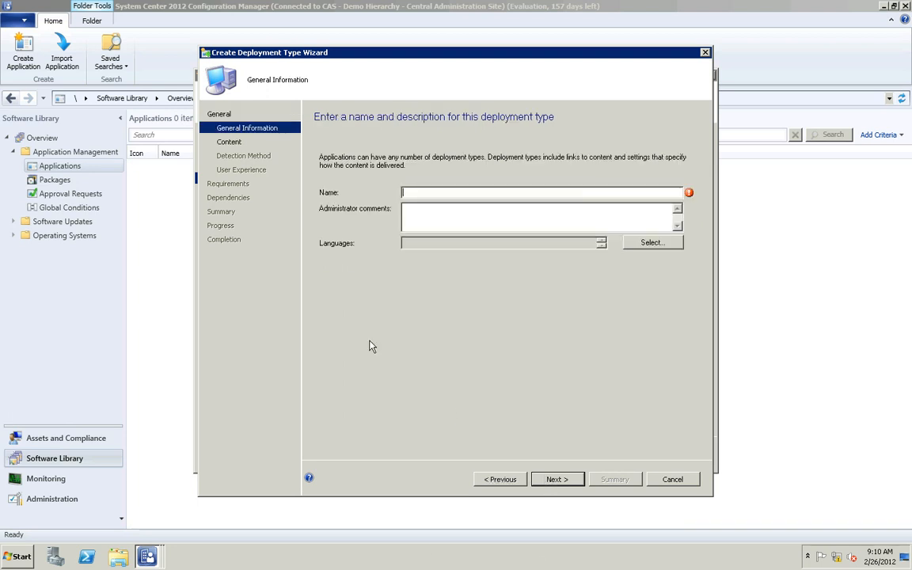
{"action": "type", "text": "Robocopy Test DT"}
{"action": "left_click", "coordinate": [552, 480]}
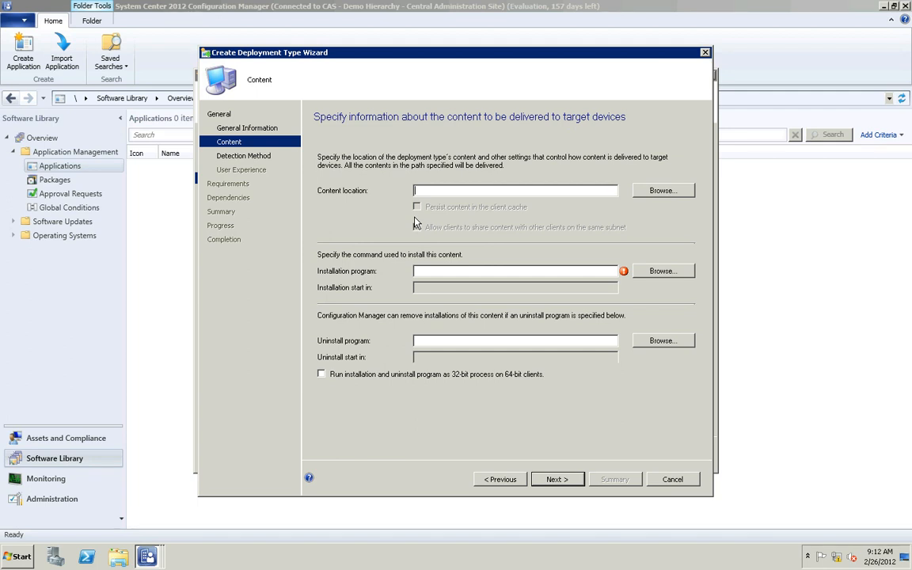
Step: Set the deployment type's content location to \\cmcas\c$\packagesrc\robocopy
{"action": "type", "text": "\\\\"}
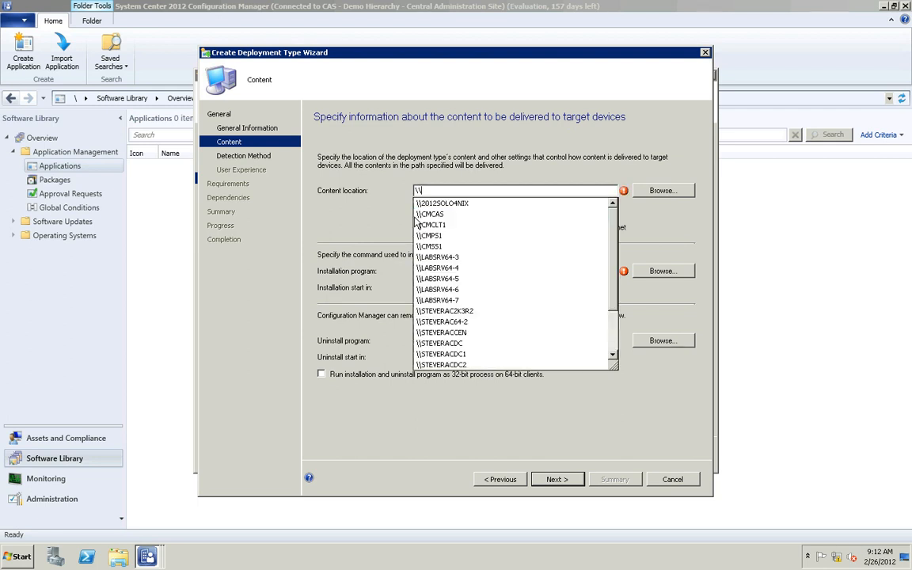
{"action": "type", "text": "cmcas"}
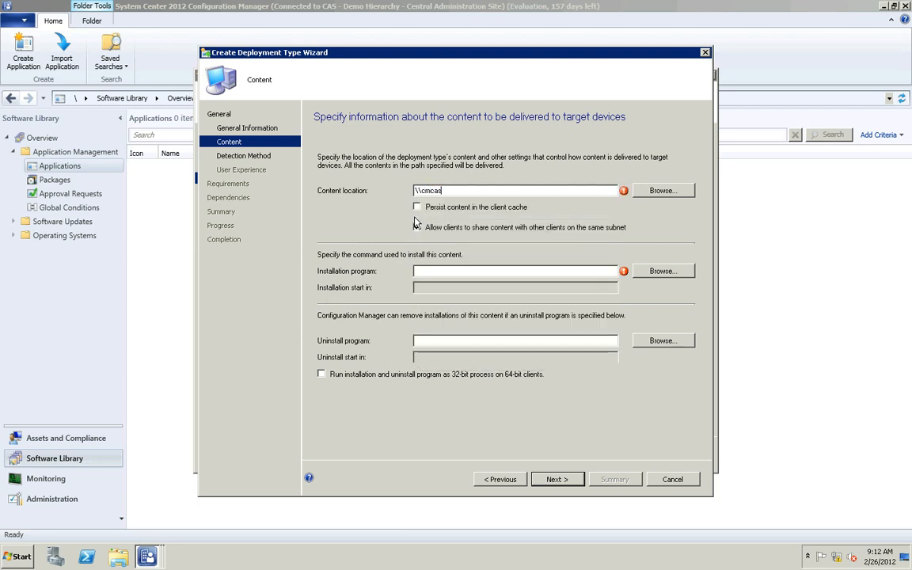
{"action": "type", "text": "\\"}
{"action": "type", "text": "c$\\packagesrc\\"}
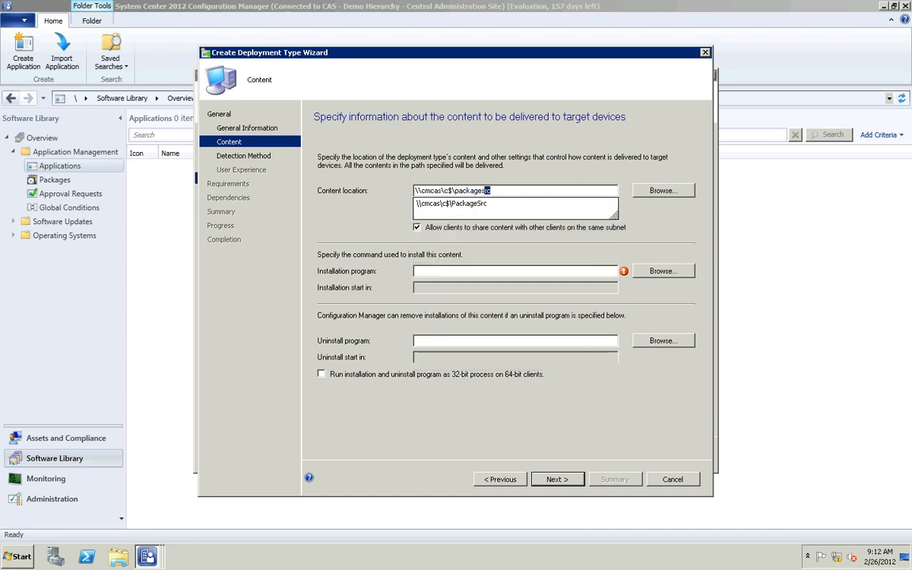
{"action": "type", "text": "tobocop"}
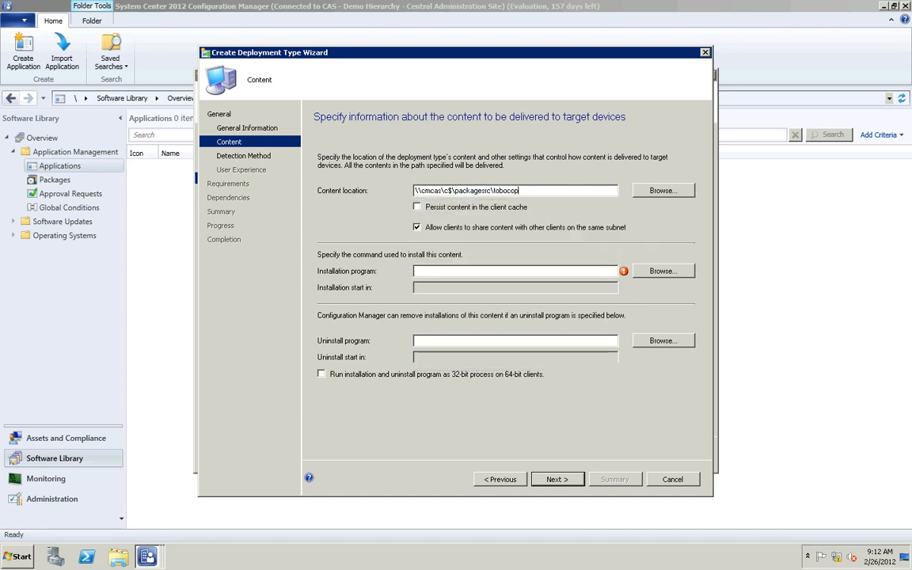
{"action": "key", "text": "BackSpace"}
{"action": "key", "text": "BackSpace"}
{"action": "key", "text": "BackSpace"}
{"action": "key", "text": "BackSpace"}
{"action": "key", "text": "BackSpace"}
{"action": "key", "text": "BackSpace"}
{"action": "key", "text": "BackSpace"}
{"action": "key", "text": "BackSpace"}
{"action": "type", "text": "\\robocop"}
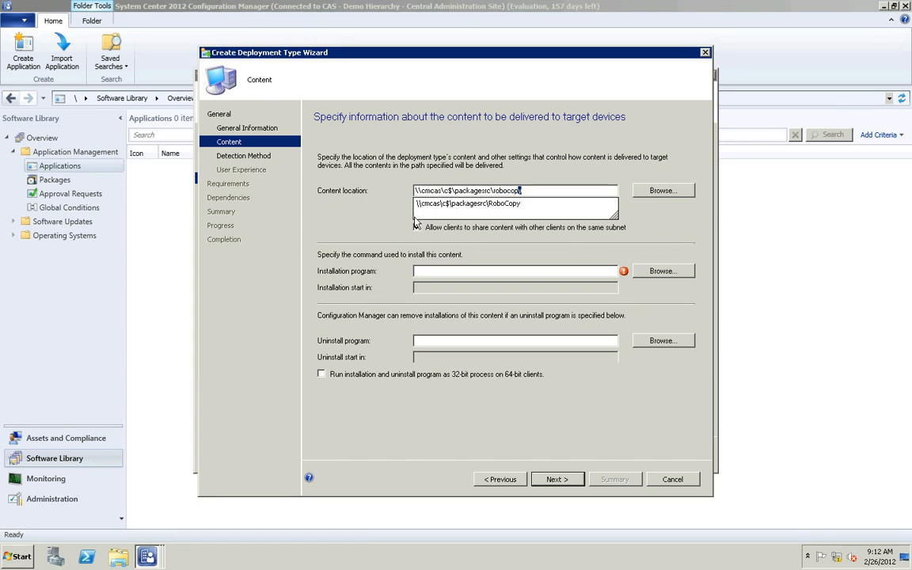
{"action": "type", "text": "y"}
{"action": "left_click", "coordinate": [416, 226]}
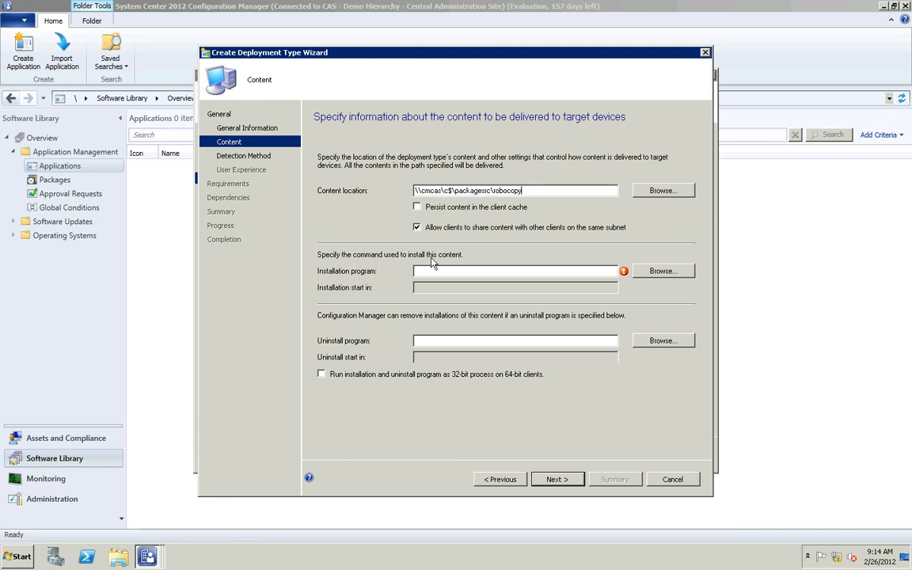
Step: Choose robocopy.exe from the content folder as the installation program and accept importing the file from an unverified publisher
{"action": "left_click", "coordinate": [646, 275]}
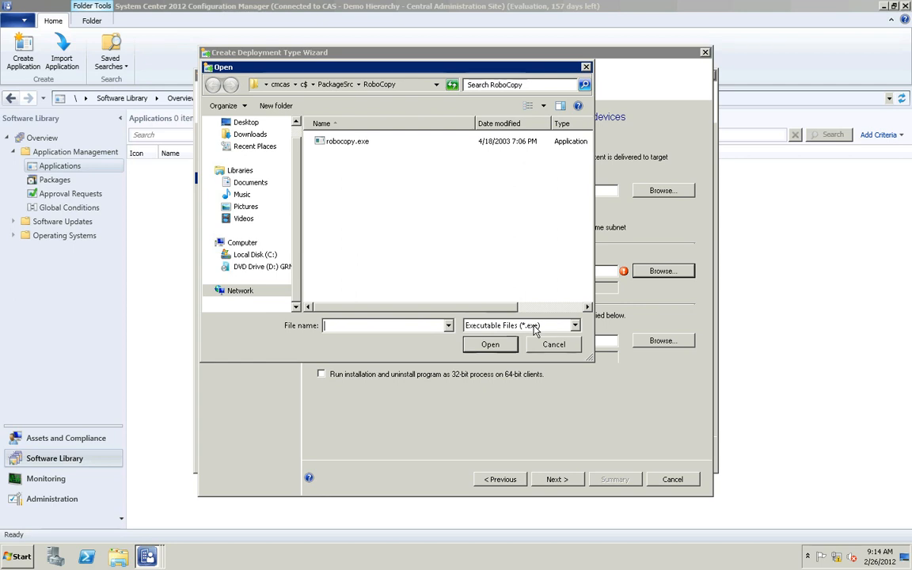
{"action": "left_click", "coordinate": [336, 141]}
{"action": "left_click", "coordinate": [491, 346]}
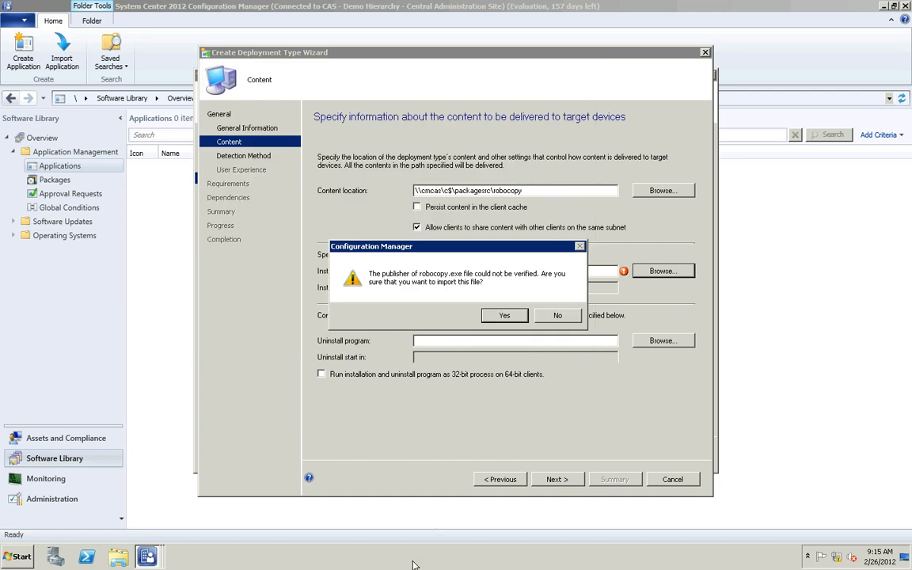
{"action": "left_click", "coordinate": [501, 316]}
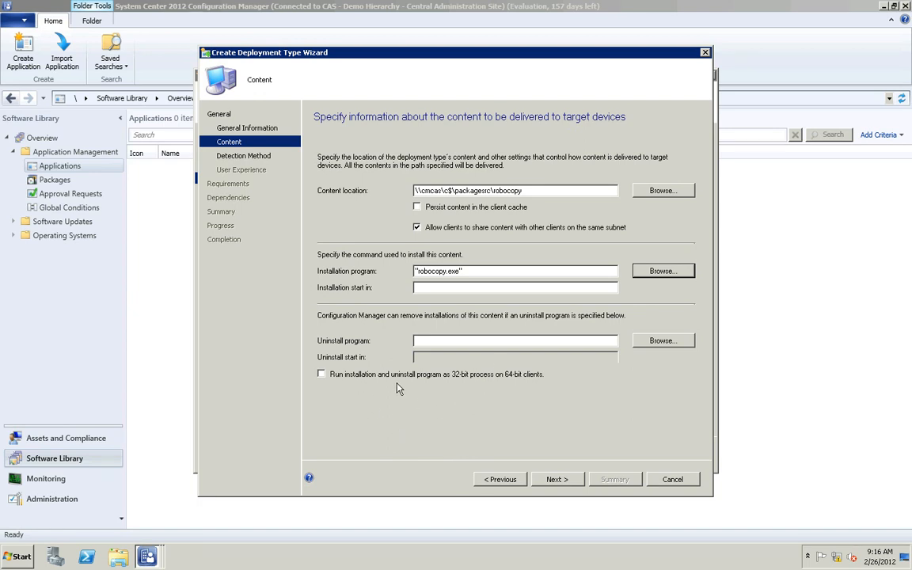
Step: Set the uninstall program to robouninstall.bat and continue to the detection method settings
{"action": "left_click", "coordinate": [494, 345]}
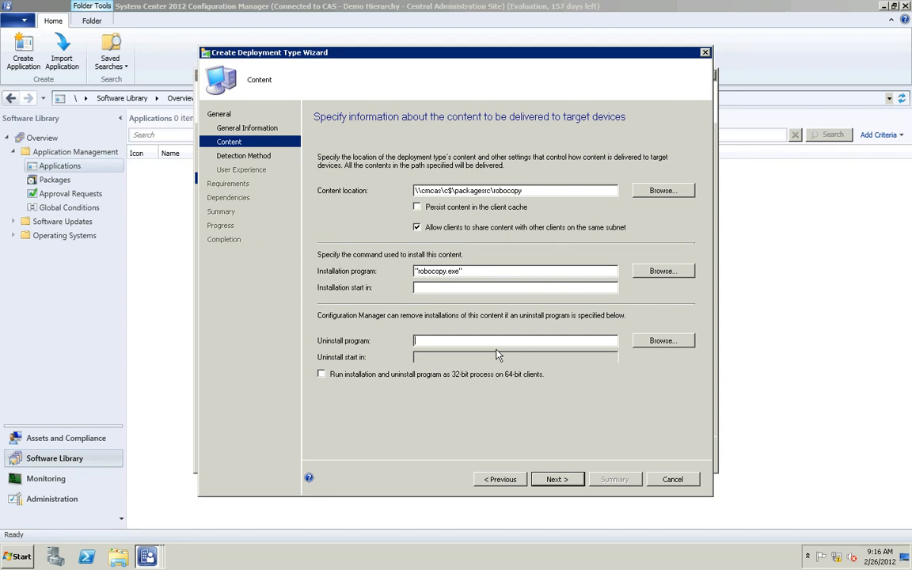
{"action": "type", "text": "robounintsa"}
{"action": "key", "text": "BackSpace"}
{"action": "key", "text": "BackSpace"}
{"action": "key", "text": "BackSpace"}
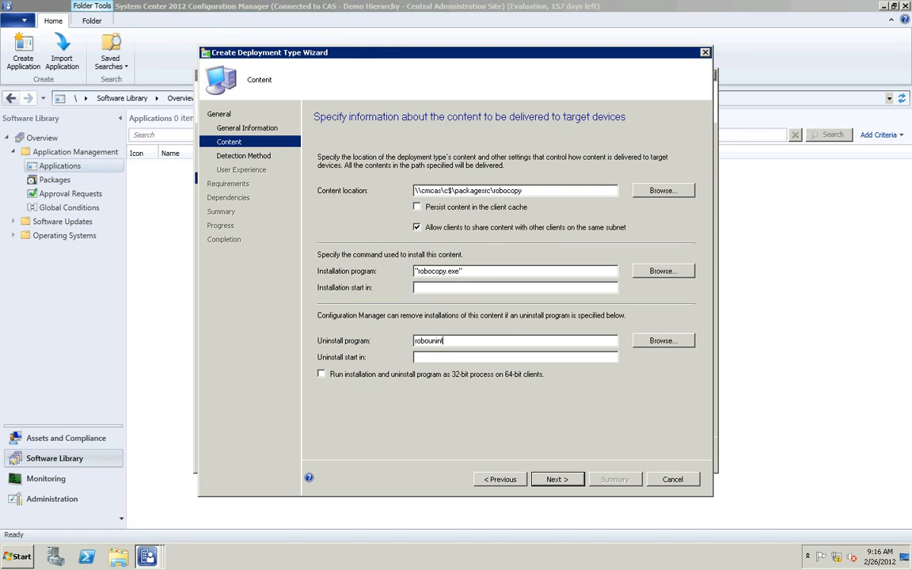
{"action": "type", "text": "stall.bat"}
{"action": "left_click", "coordinate": [557, 479]}
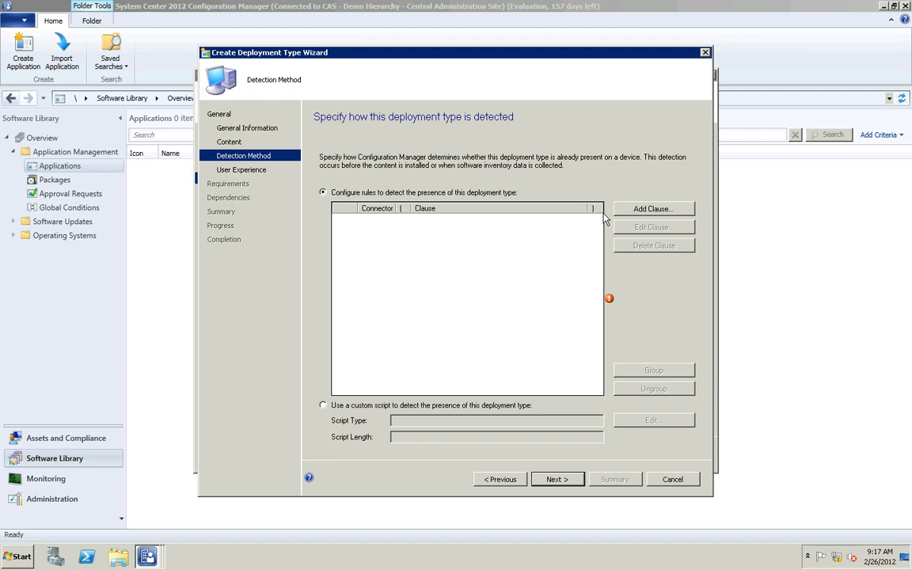
Step: Add a File System detection rule requiring file x in path x:\ to exist, and continue to the user experience settings
{"action": "left_click", "coordinate": [640, 209]}
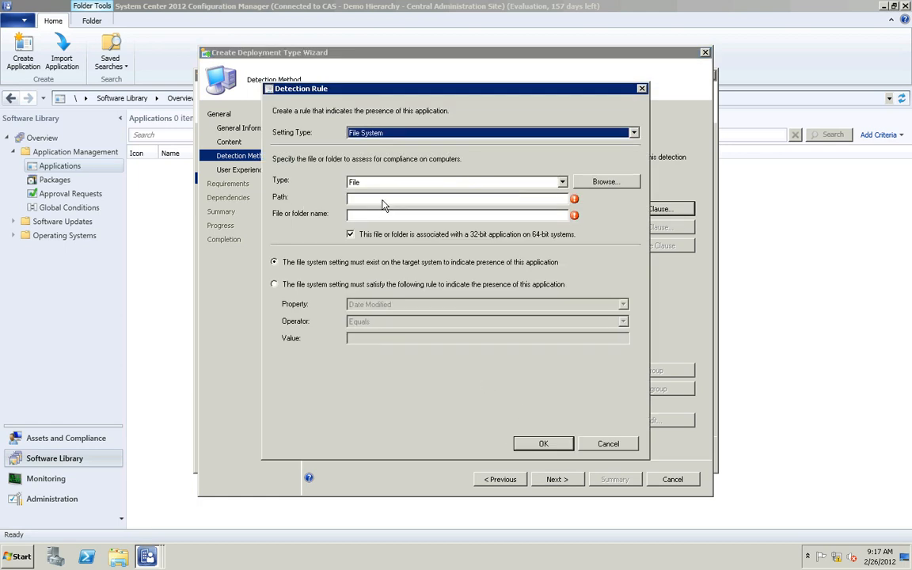
{"action": "left_click", "coordinate": [377, 134]}
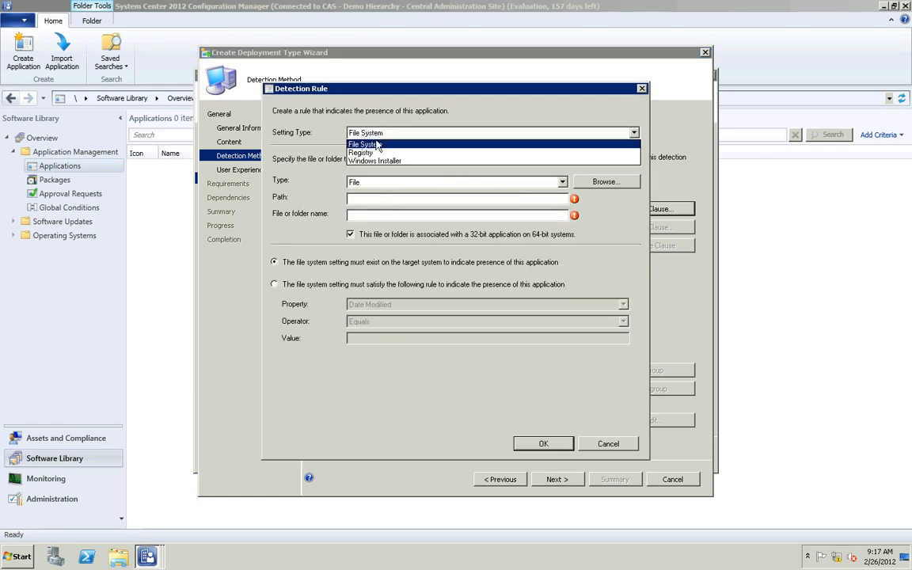
{"action": "left_click", "coordinate": [375, 145]}
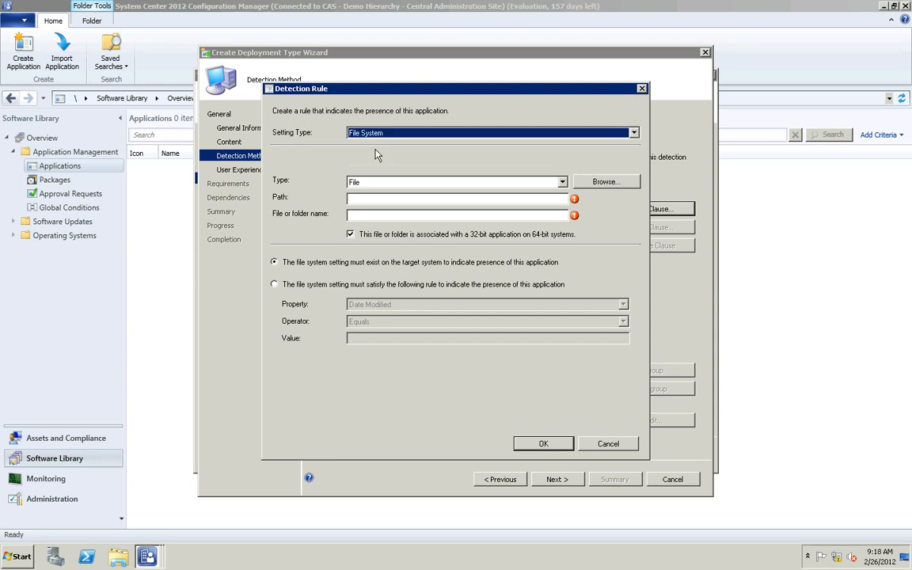
{"action": "left_click", "coordinate": [376, 199]}
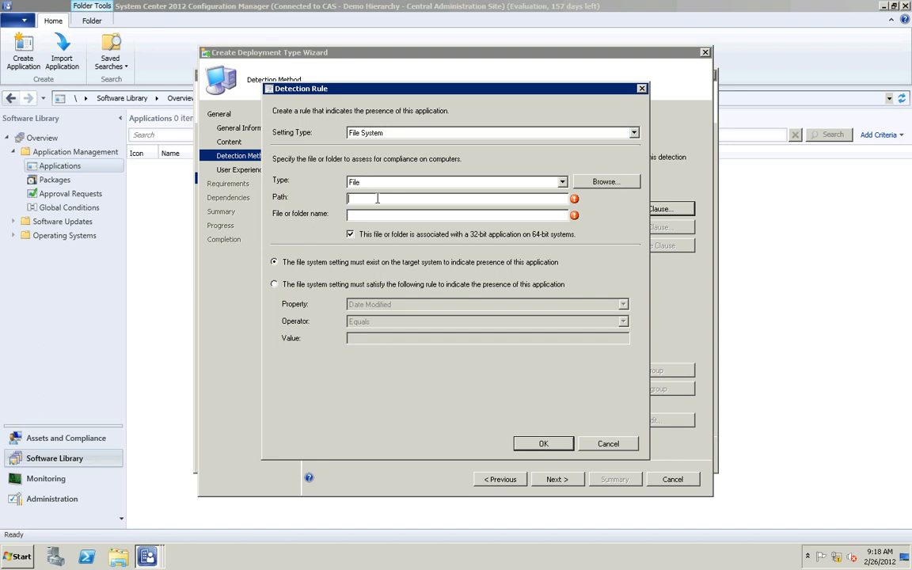
{"action": "type", "text": "x:\\x"}
{"action": "left_click", "coordinate": [543, 444]}
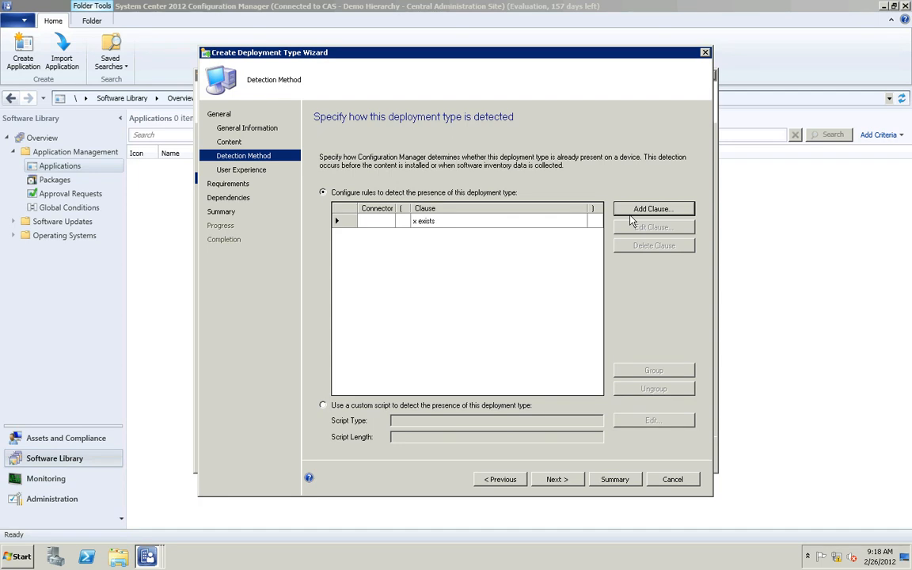
{"action": "left_click", "coordinate": [554, 479]}
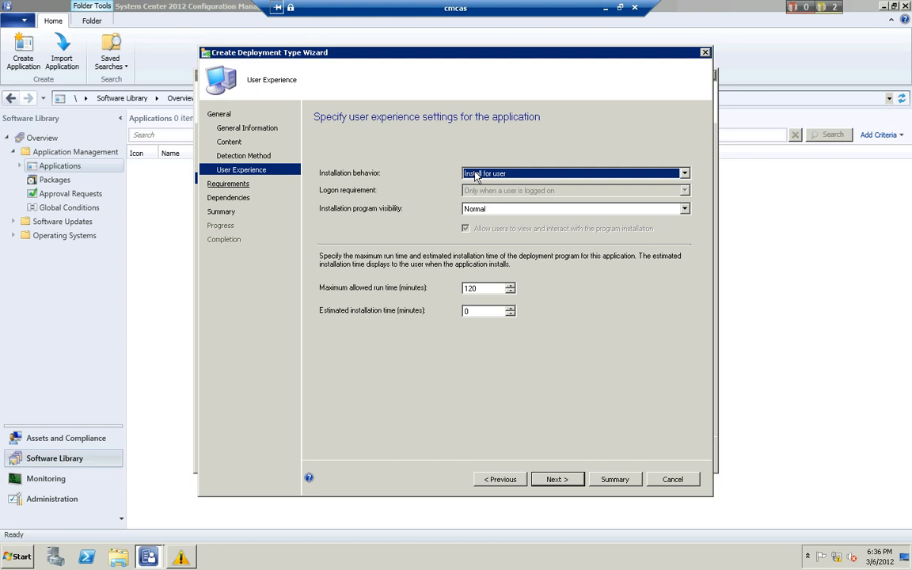
Step: Try the installation behaviors Install for system, Install for user, and Install for system if resource is device; otherwise install for user
{"action": "left_click", "coordinate": [684, 175]}
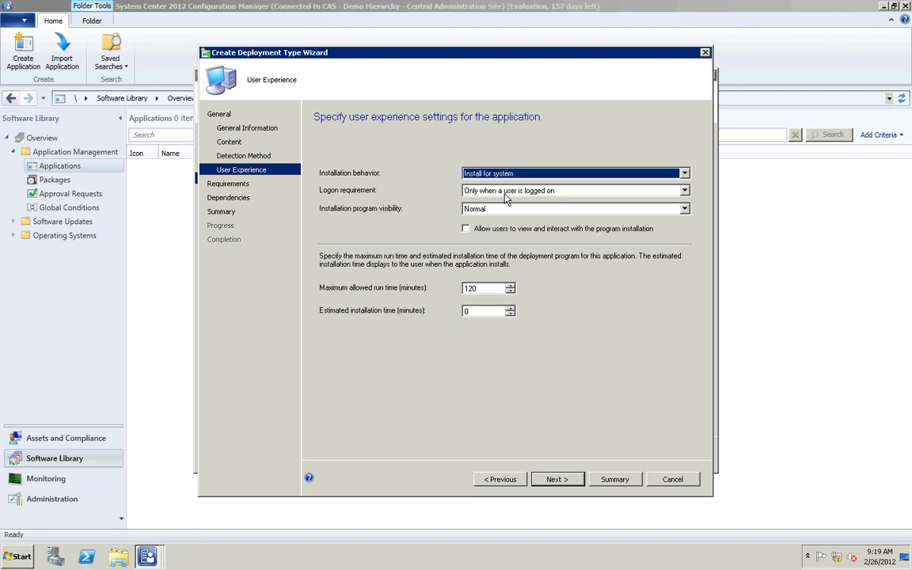
{"action": "left_click", "coordinate": [504, 196]}
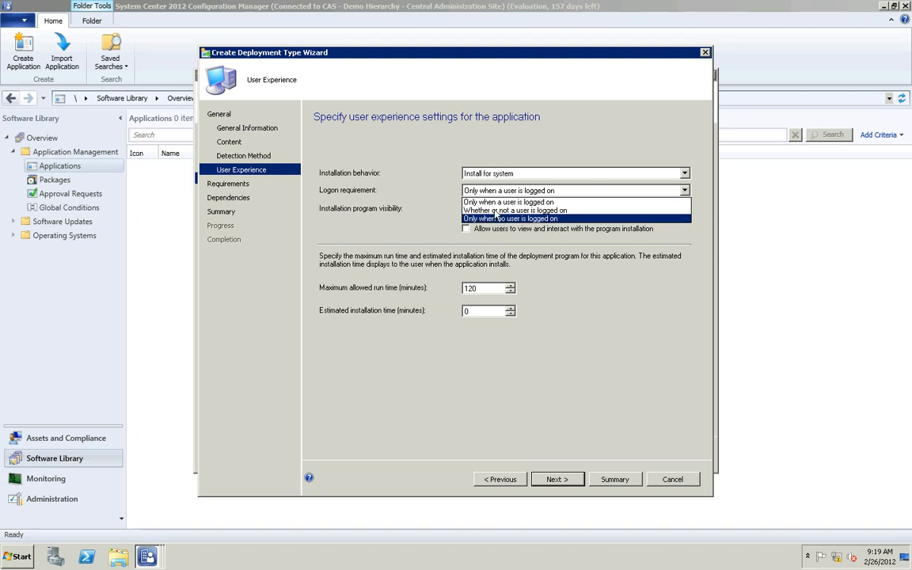
{"action": "left_click", "coordinate": [493, 178]}
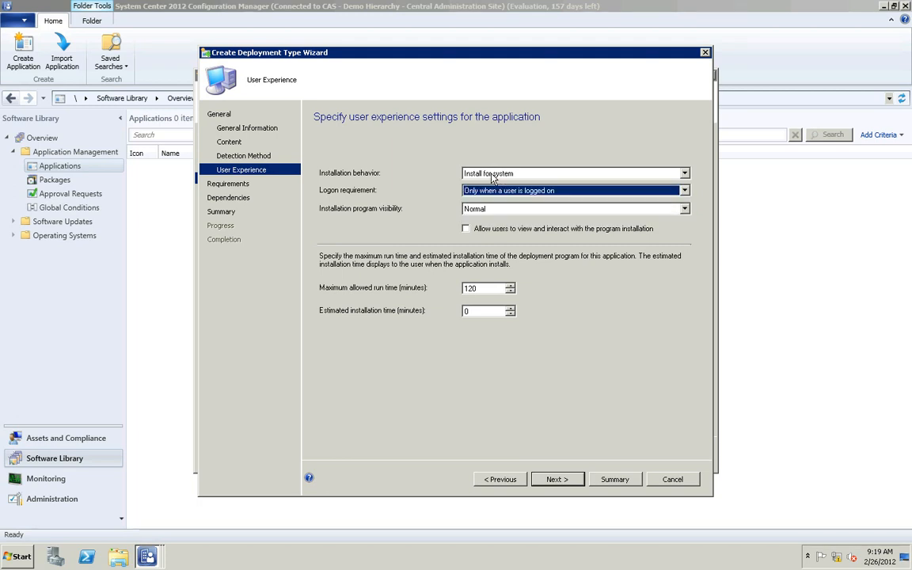
{"action": "left_click", "coordinate": [493, 175]}
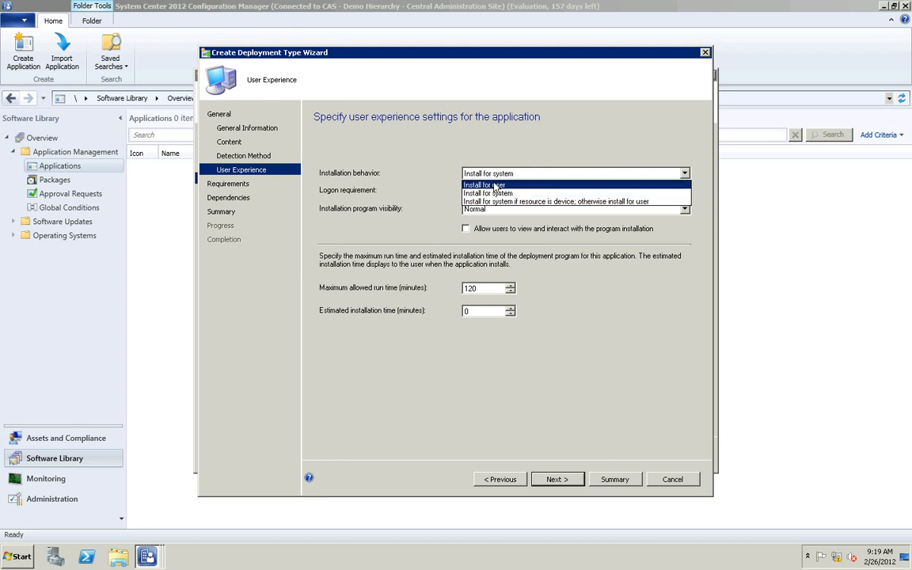
{"action": "left_click", "coordinate": [494, 185]}
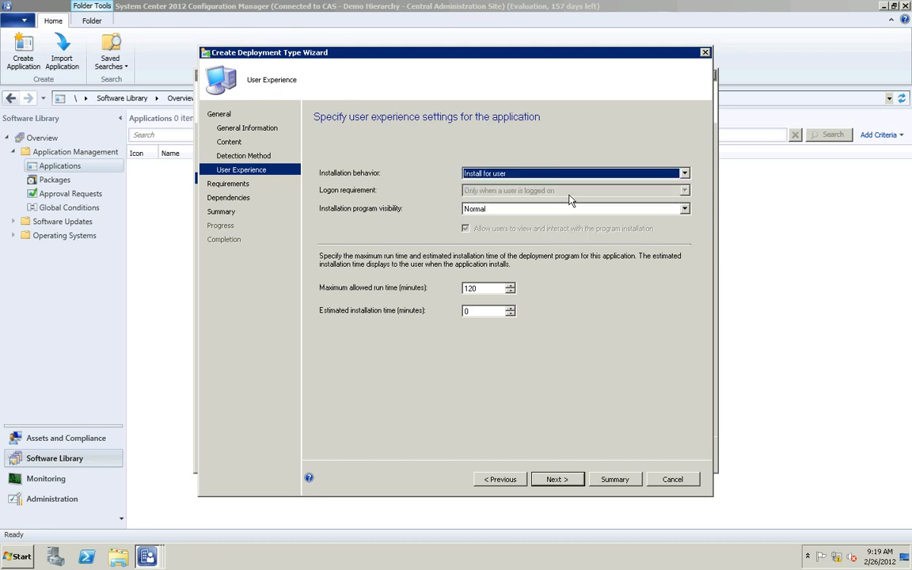
{"action": "left_click", "coordinate": [509, 175]}
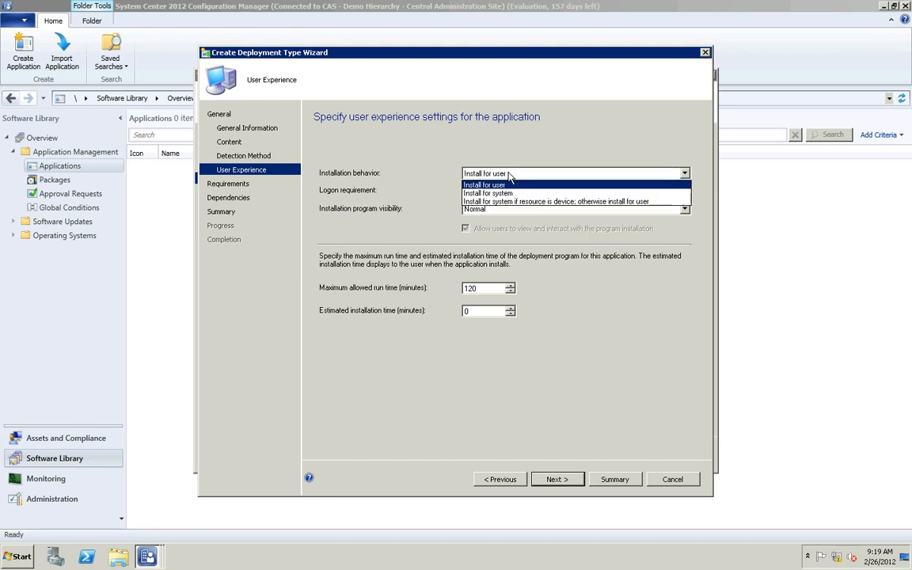
{"action": "left_click", "coordinate": [507, 202]}
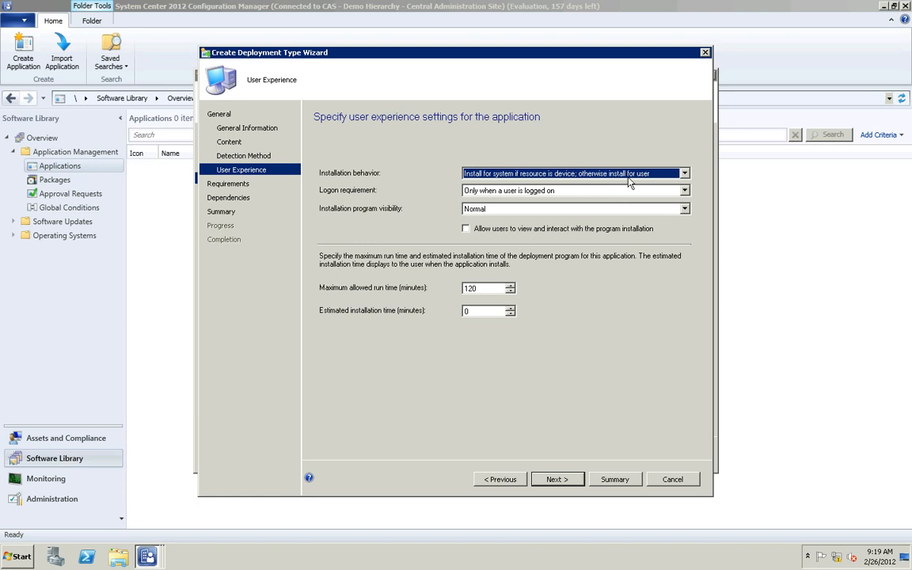
Step: Set the deployment type's installation behavior to Install for system and continue to the requirements
{"action": "left_click", "coordinate": [572, 174]}
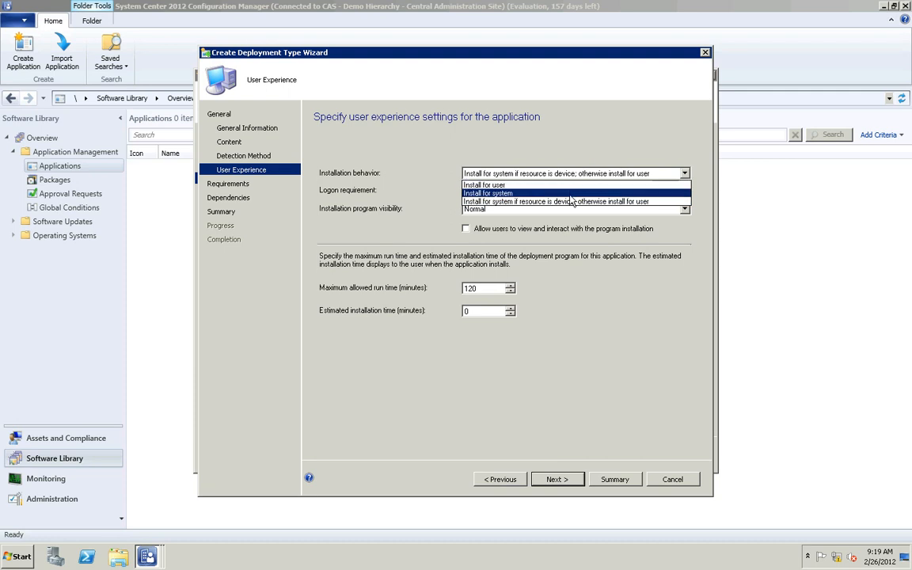
{"action": "left_click", "coordinate": [491, 193]}
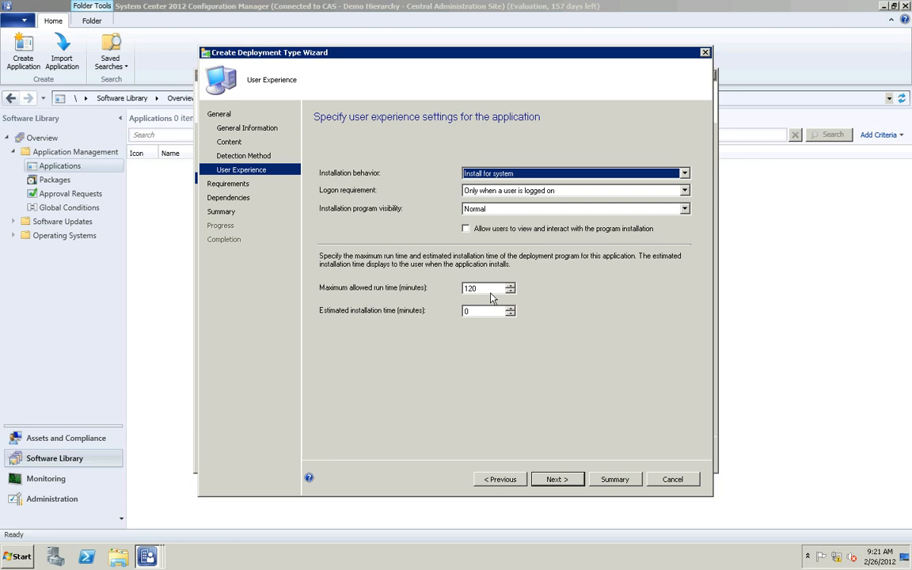
{"action": "left_click", "coordinate": [552, 485]}
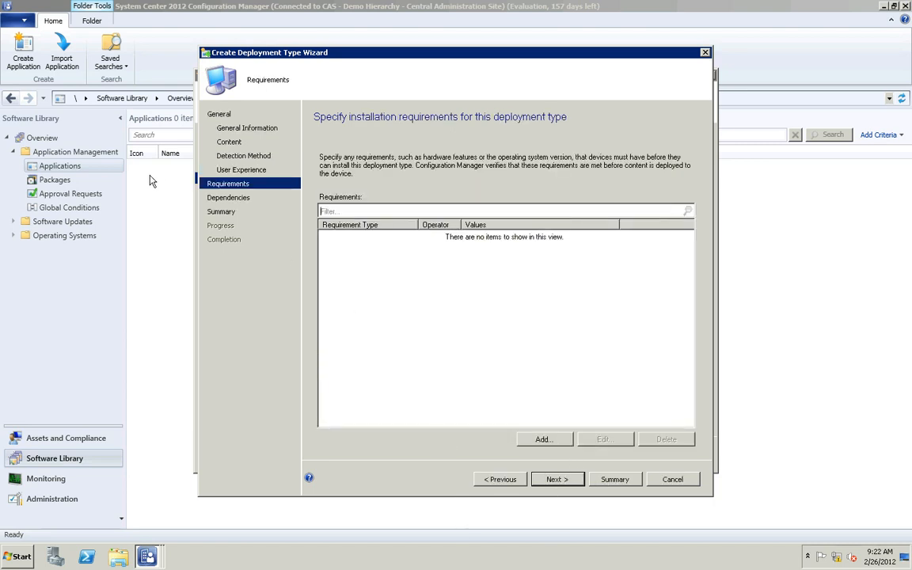
Step: Finish creating the deployment type without adding any requirements or software dependencies, and close its wizard
{"action": "left_click", "coordinate": [567, 484]}
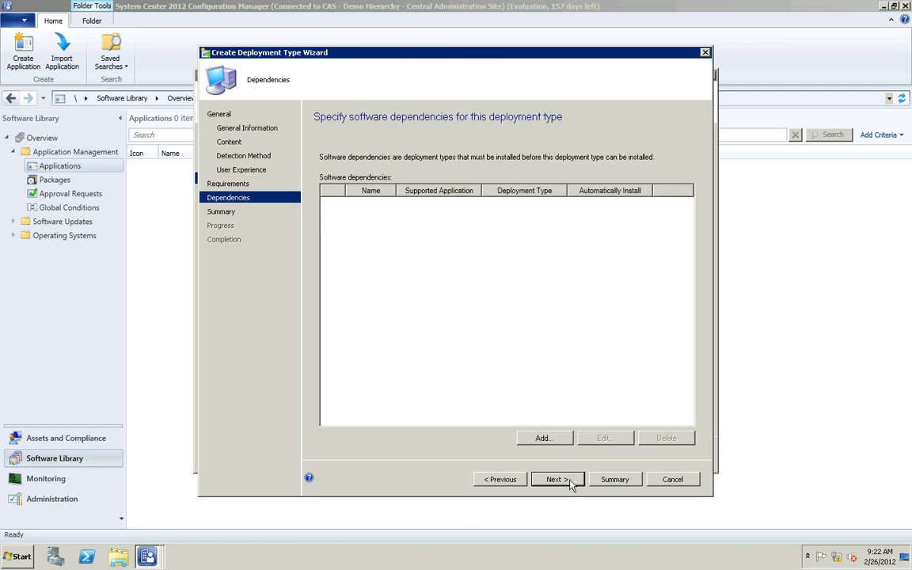
{"action": "left_click", "coordinate": [568, 481]}
{"action": "left_click", "coordinate": [568, 480]}
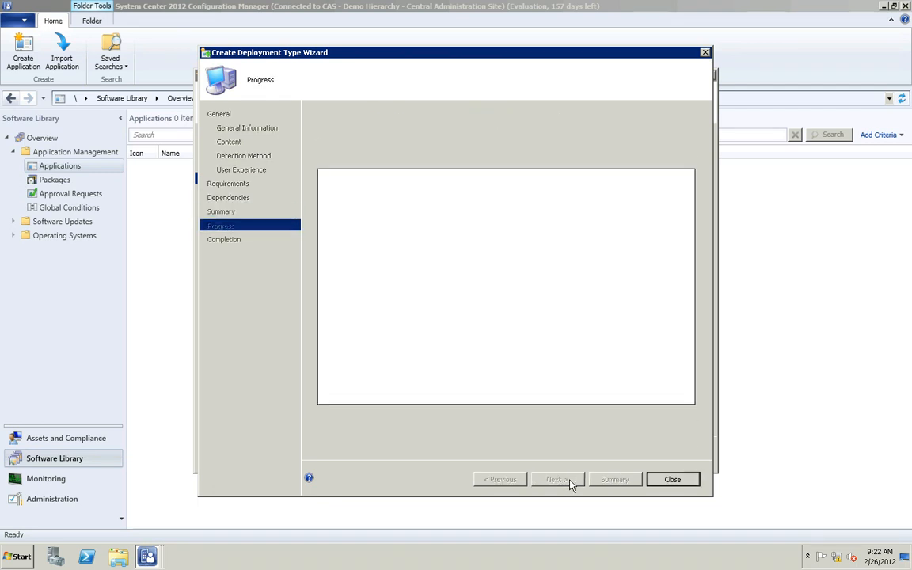
{"action": "left_click", "coordinate": [672, 479]}
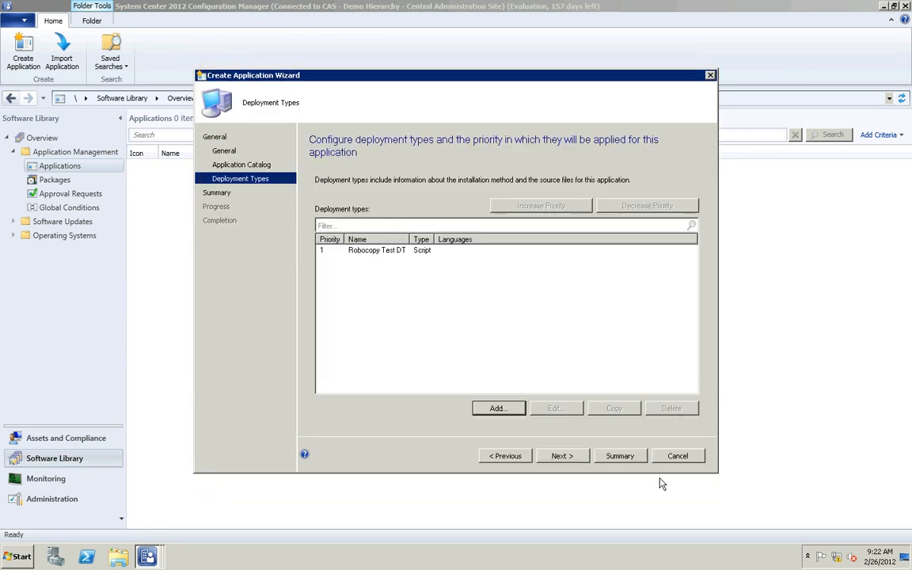
Step: Confirm the application settings with the Robocopy Test DT deployment type, create the application and close the wizard
{"action": "left_click", "coordinate": [562, 457]}
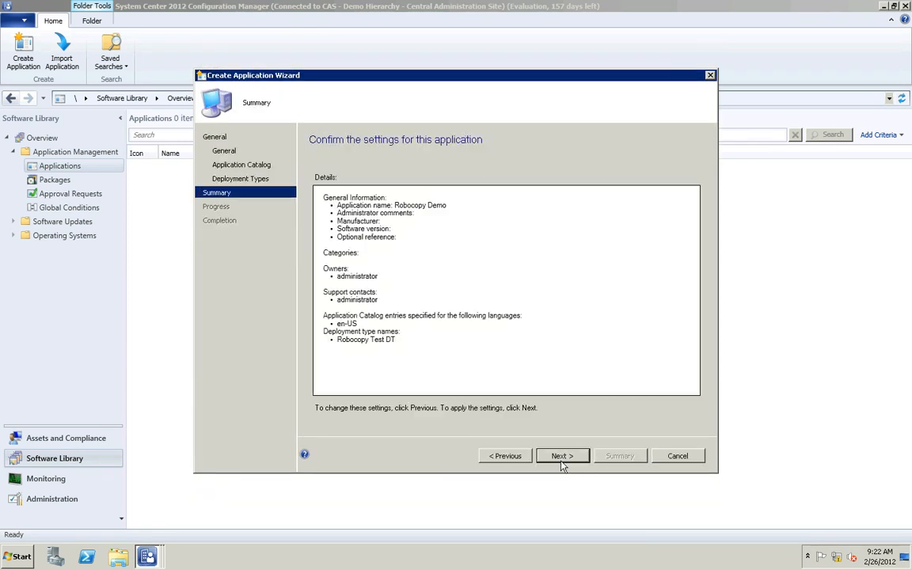
{"action": "left_click", "coordinate": [563, 457]}
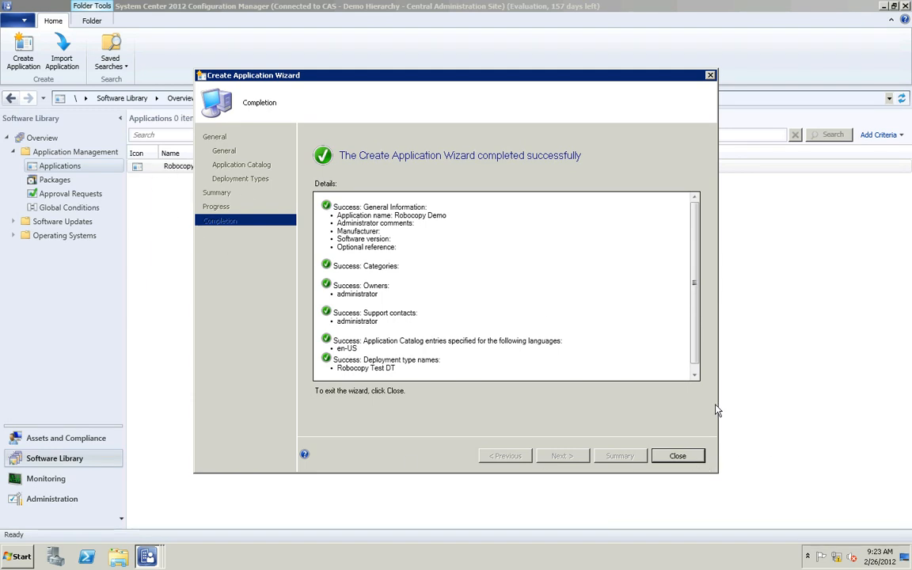
{"action": "left_click", "coordinate": [680, 456]}
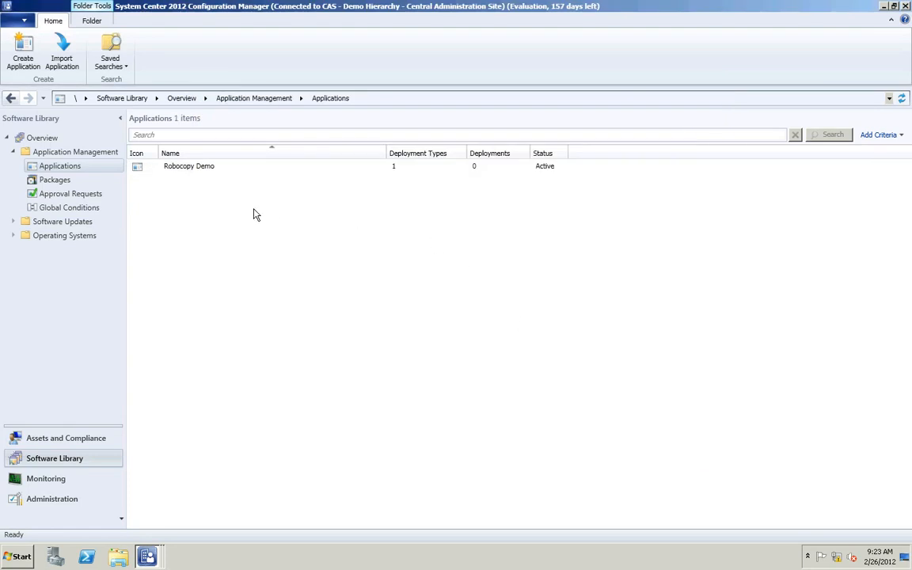
Step: Examine the Robocopy Demo application's deployment type and the actions available for both the application and the deployment type
{"action": "left_click", "coordinate": [202, 167]}
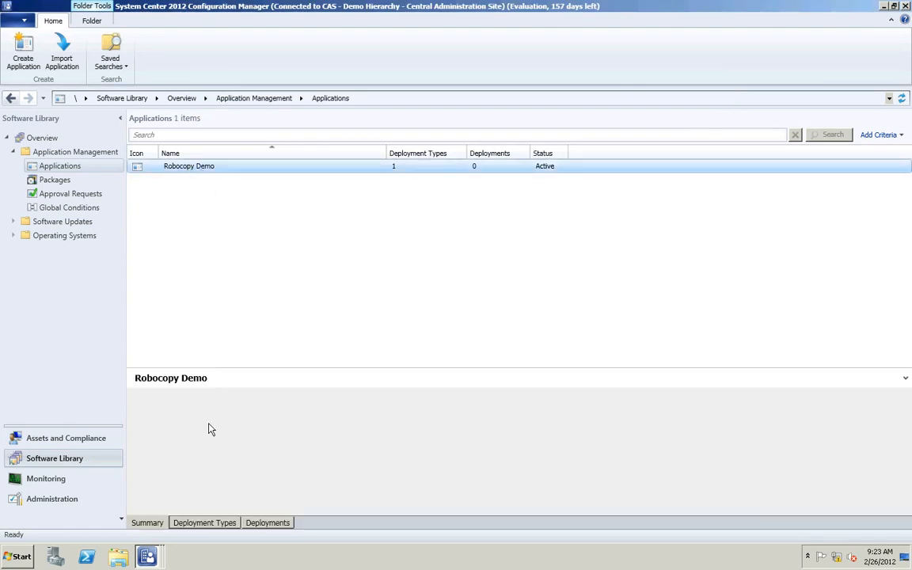
{"action": "left_click", "coordinate": [198, 524]}
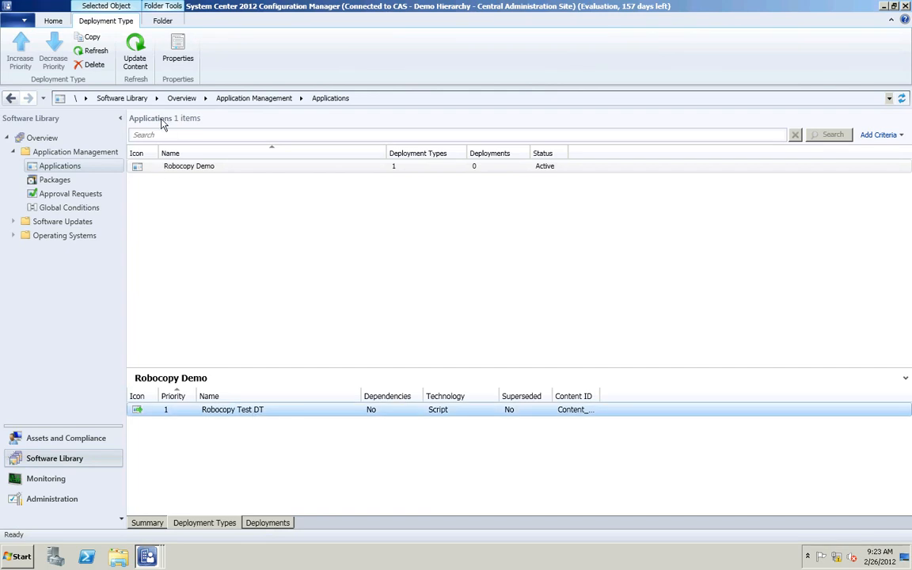
{"action": "right_click", "coordinate": [187, 168]}
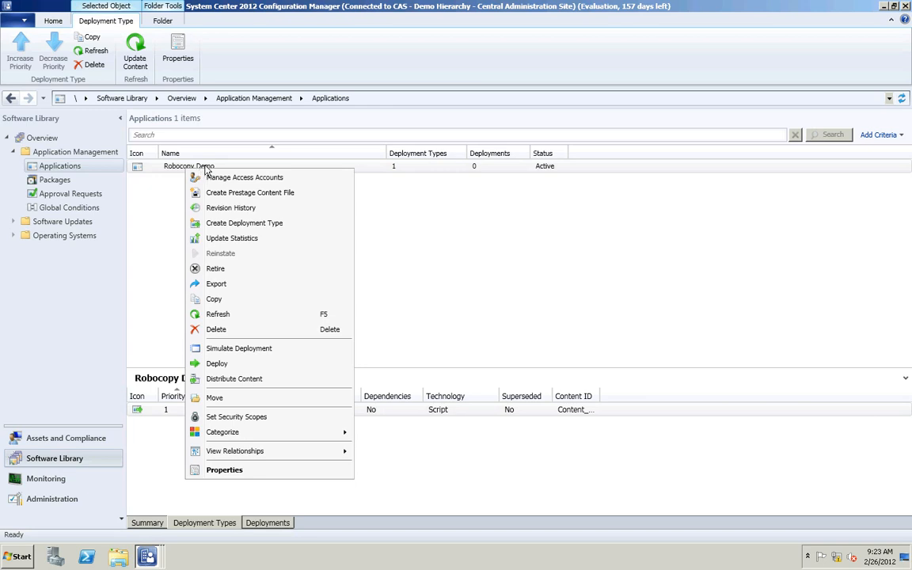
{"action": "left_click", "coordinate": [197, 167]}
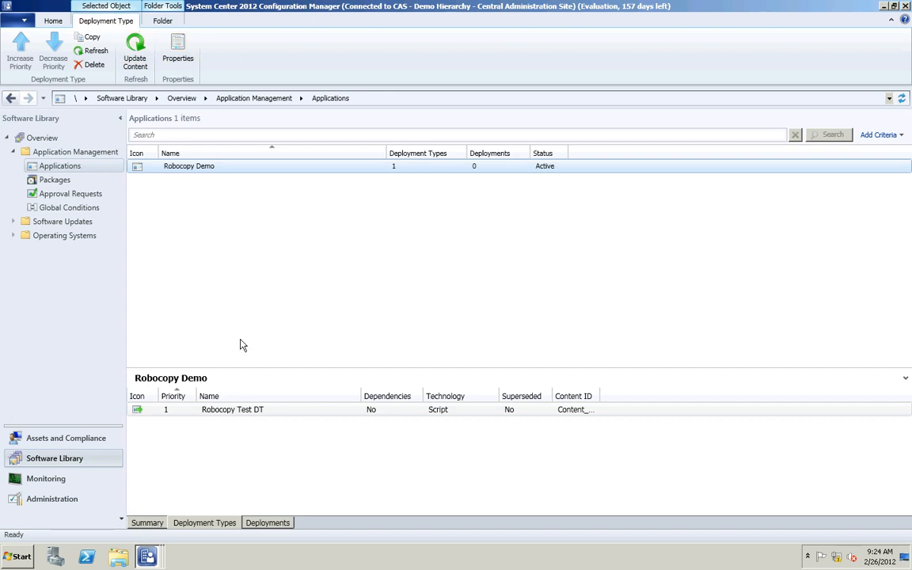
{"action": "left_click", "coordinate": [251, 409]}
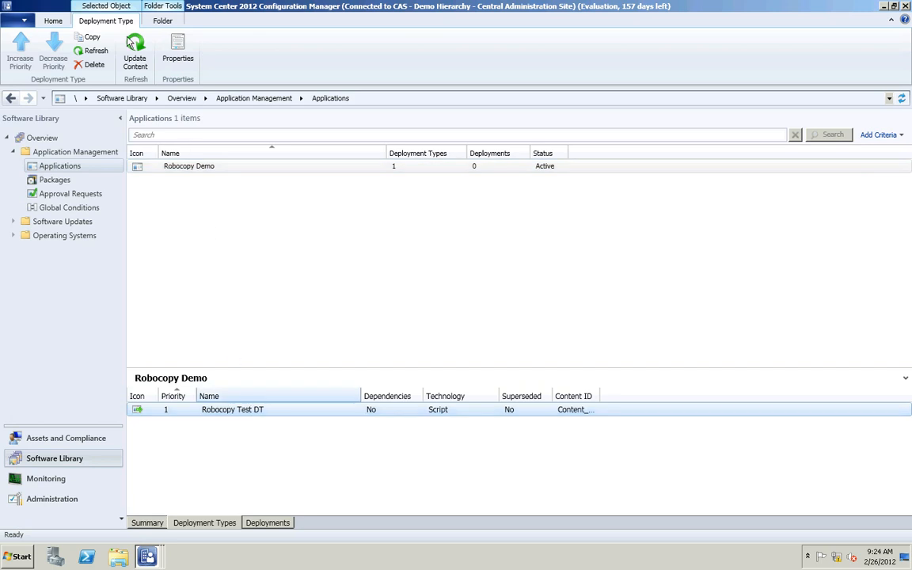
{"action": "left_click", "coordinate": [189, 167]}
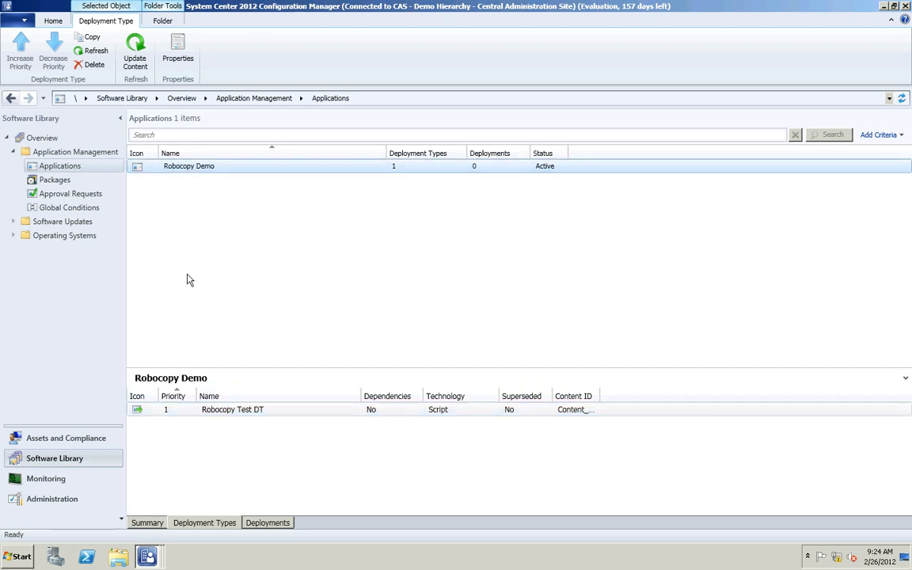
{"action": "left_click", "coordinate": [53, 21]}
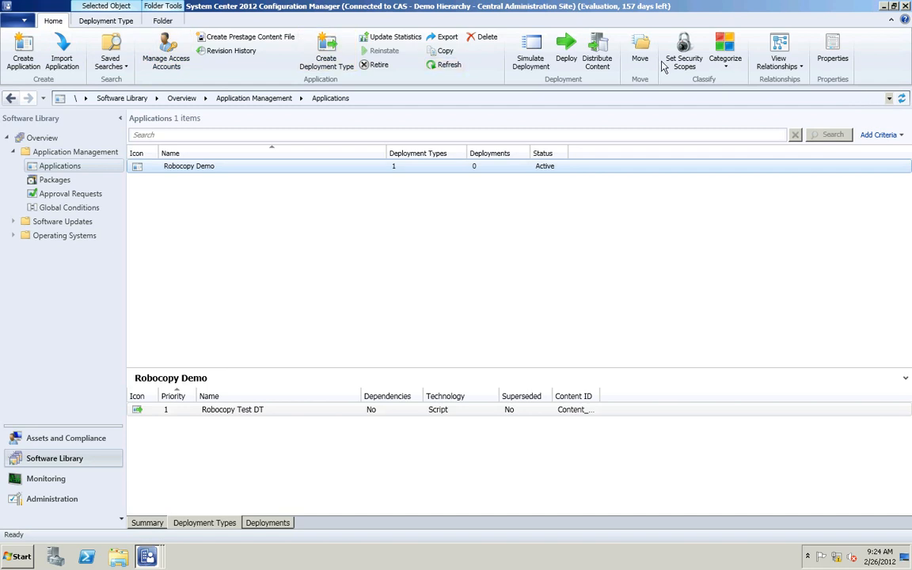
{"action": "right_click", "coordinate": [204, 171]}
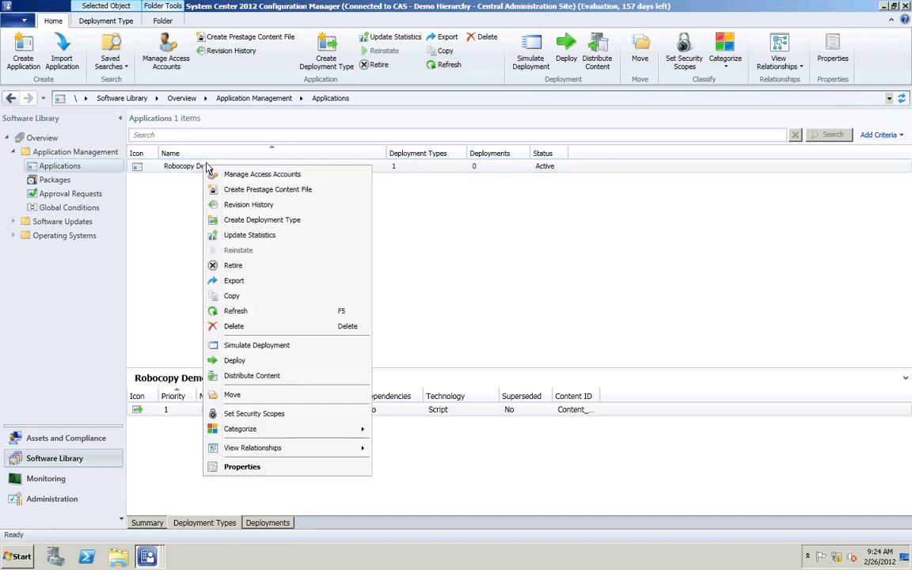
{"action": "left_click", "coordinate": [190, 409]}
{"action": "right_click", "coordinate": [190, 409]}
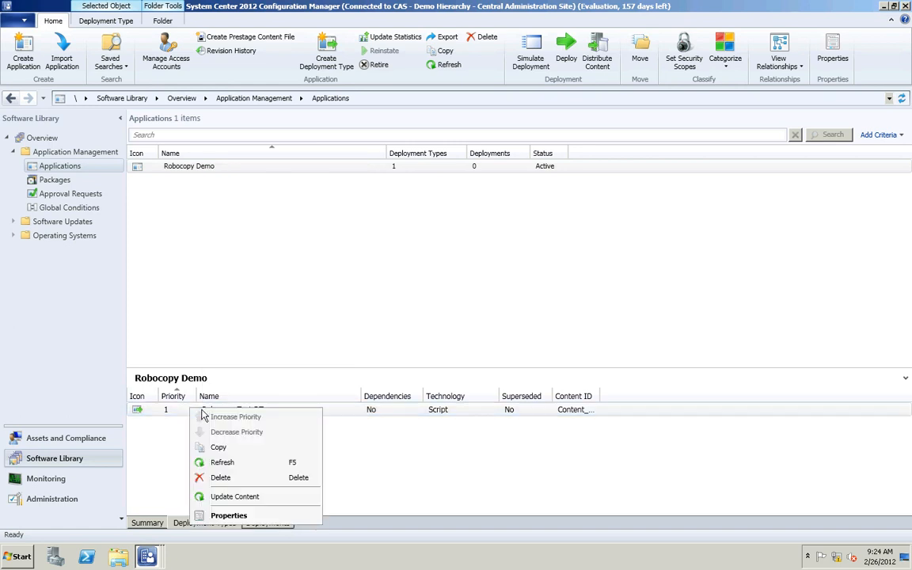
{"action": "left_click", "coordinate": [246, 306]}
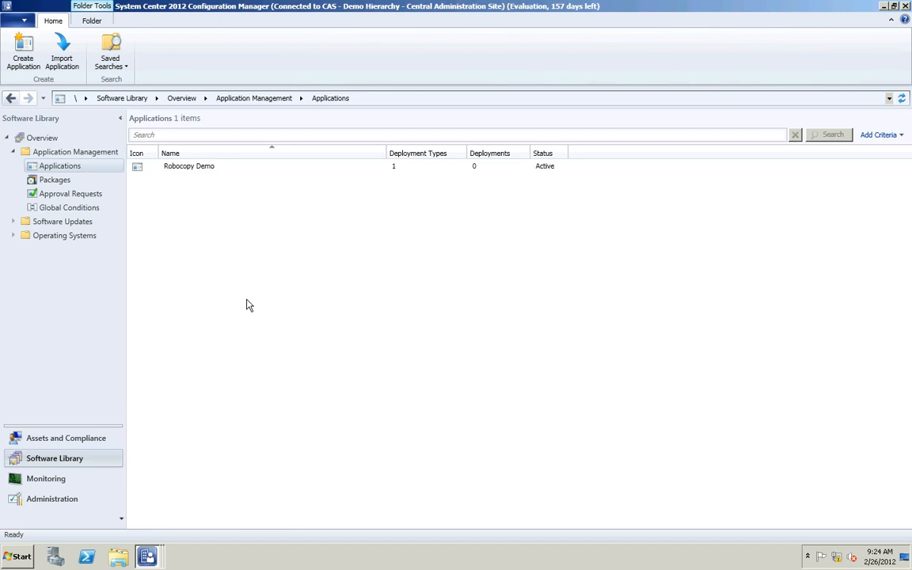
Step: Open the properties of the Robocopy Demo application
{"action": "left_click", "coordinate": [210, 174]}
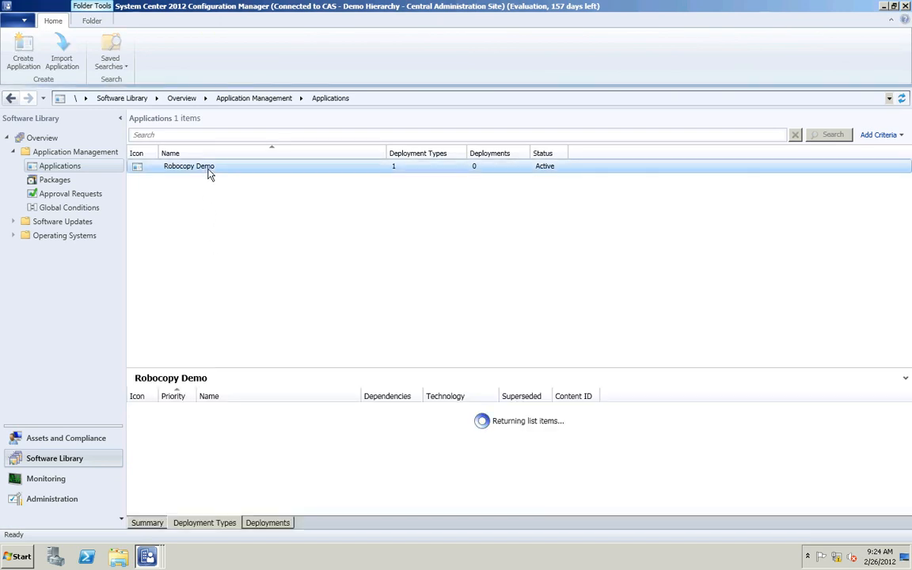
{"action": "right_click", "coordinate": [210, 174]}
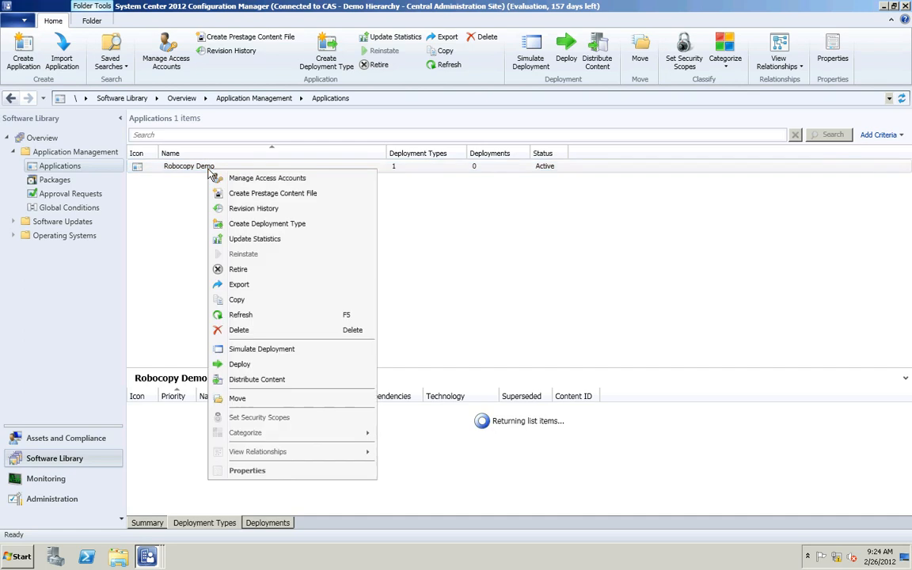
{"action": "left_click", "coordinate": [261, 470]}
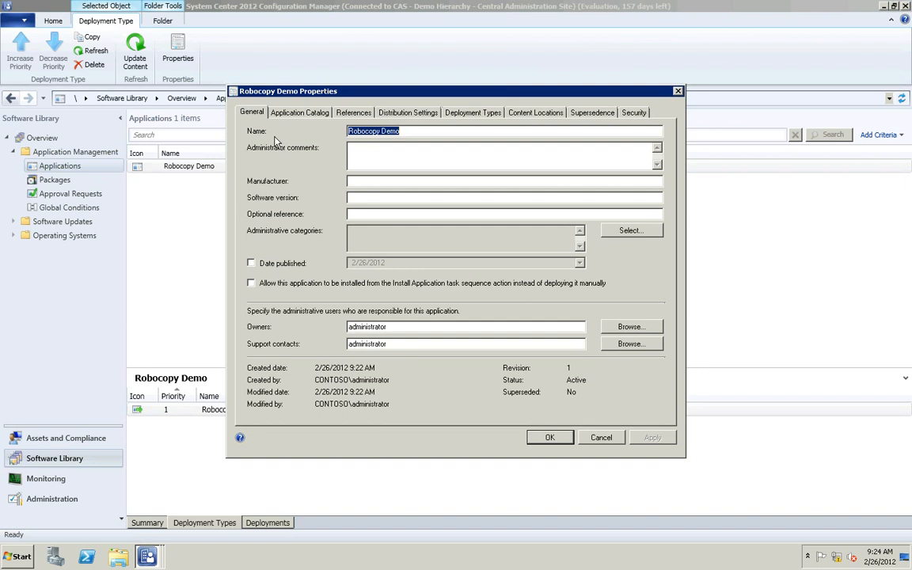
Step: Review the application's general, Application Catalog, reference and distribution settings, including the applications that supersede it and the distribution priority options
{"action": "left_click", "coordinate": [256, 115]}
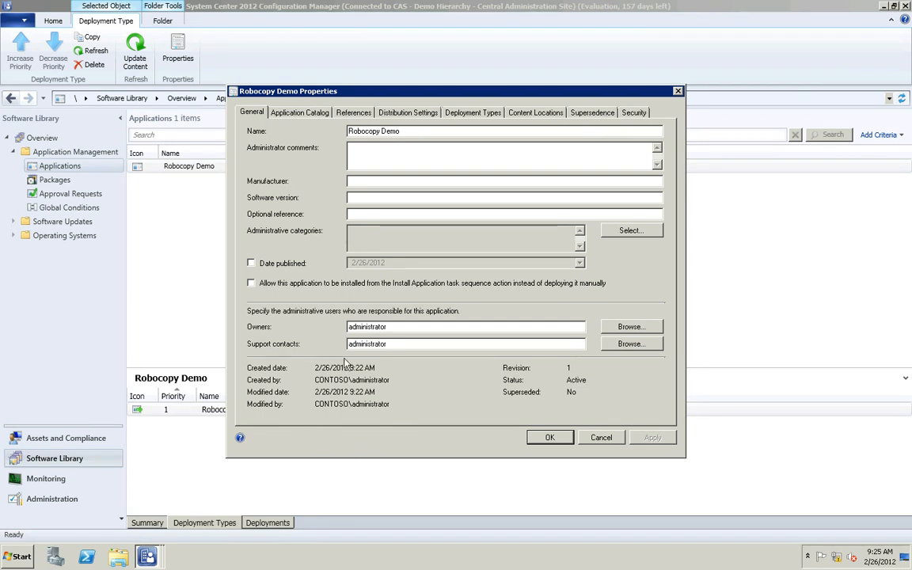
{"action": "left_click", "coordinate": [280, 115]}
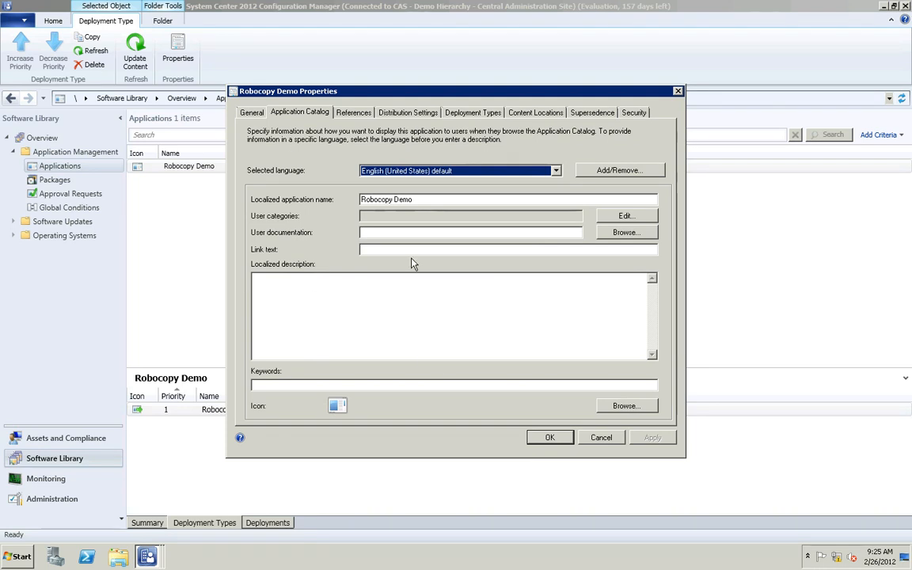
{"action": "left_click", "coordinate": [353, 111]}
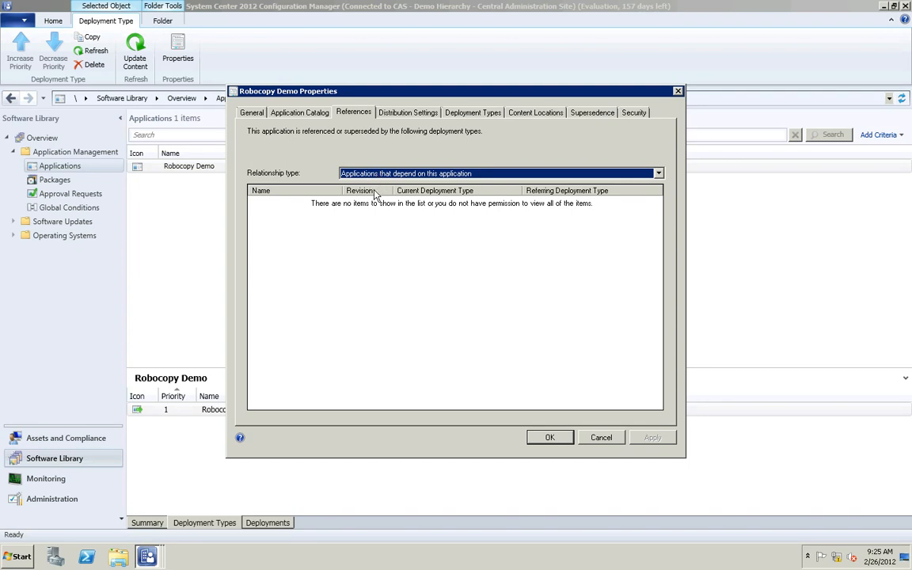
{"action": "left_click", "coordinate": [437, 175]}
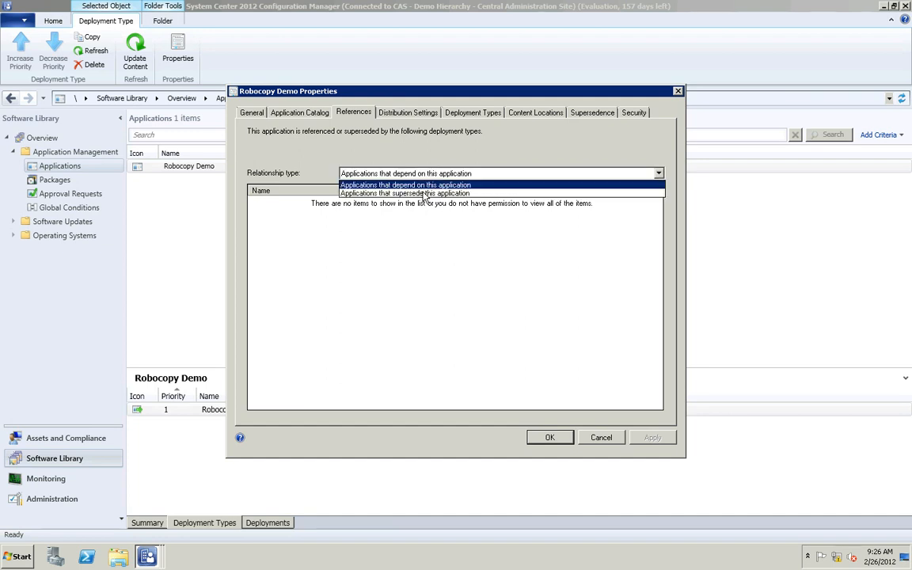
{"action": "left_click", "coordinate": [426, 196]}
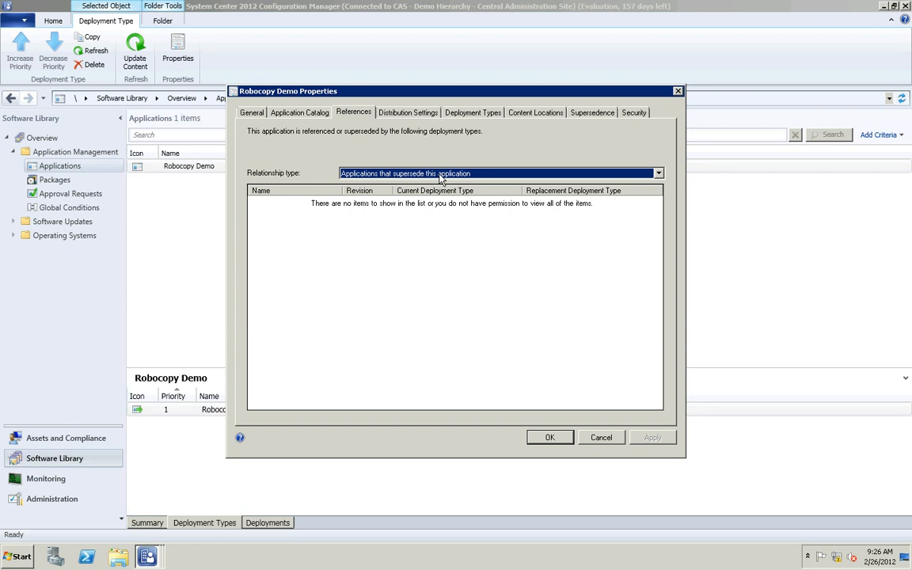
{"action": "left_click", "coordinate": [417, 117]}
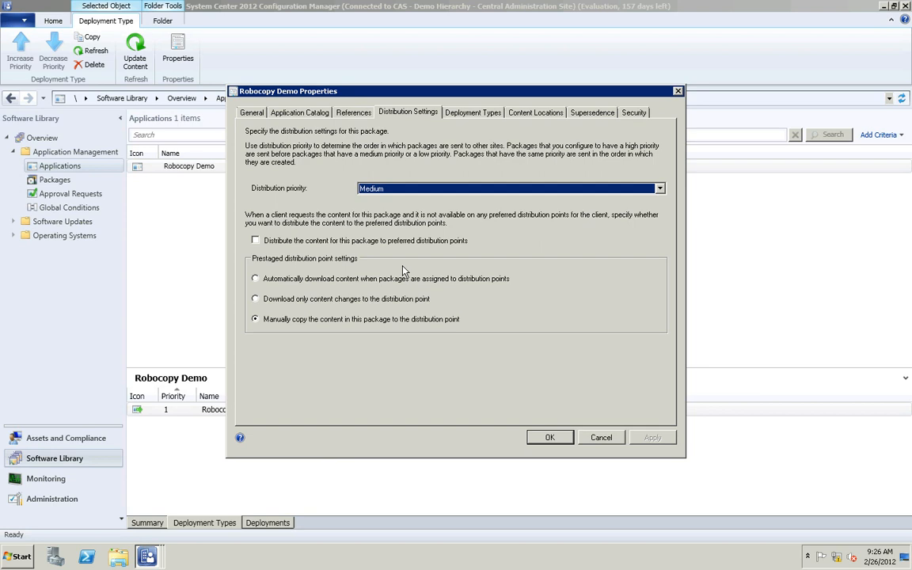
{"action": "left_click", "coordinate": [377, 195]}
{"action": "left_click", "coordinate": [377, 195]}
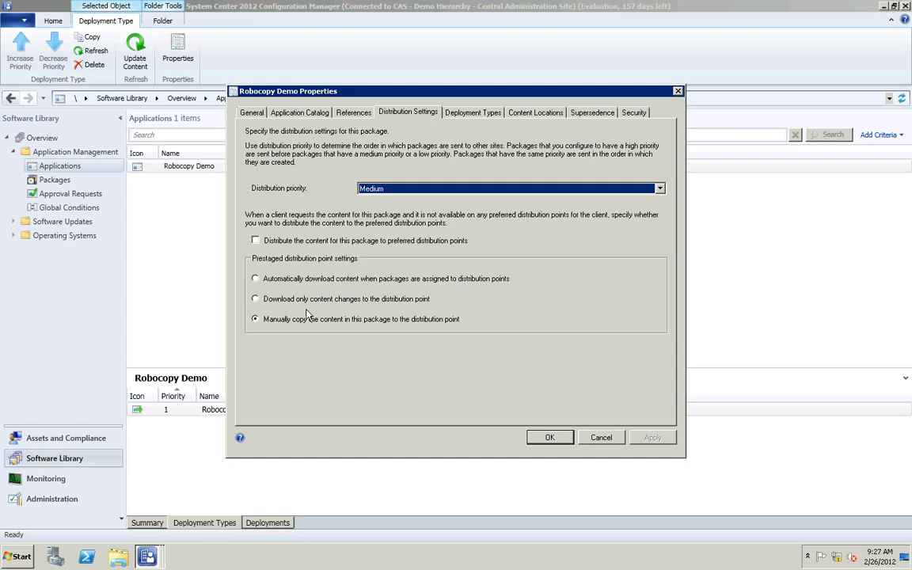
Step: Review the application's deployment types, content locations, supersedence and security settings, then select the Robocopy Test DT deployment type
{"action": "left_click", "coordinate": [475, 117]}
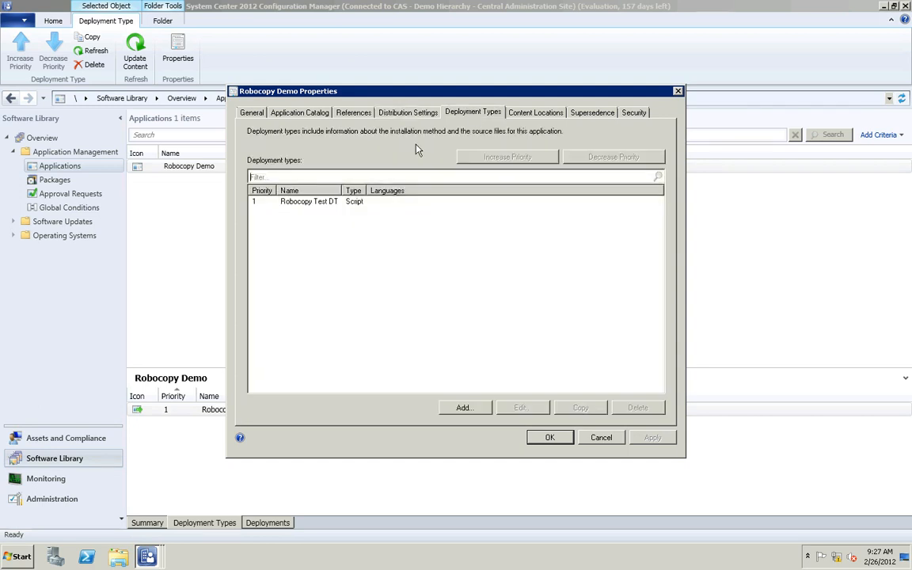
{"action": "left_click", "coordinate": [309, 202]}
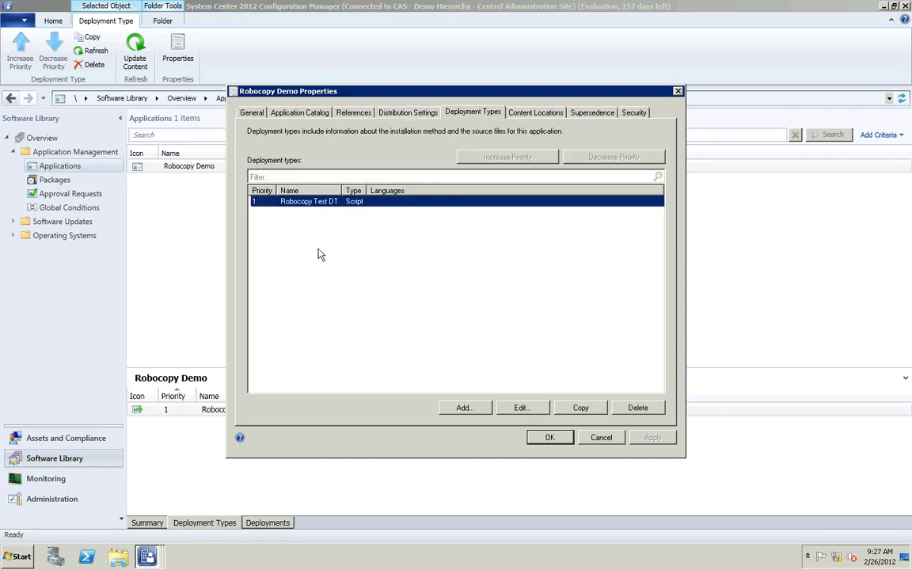
{"action": "left_click", "coordinate": [546, 116]}
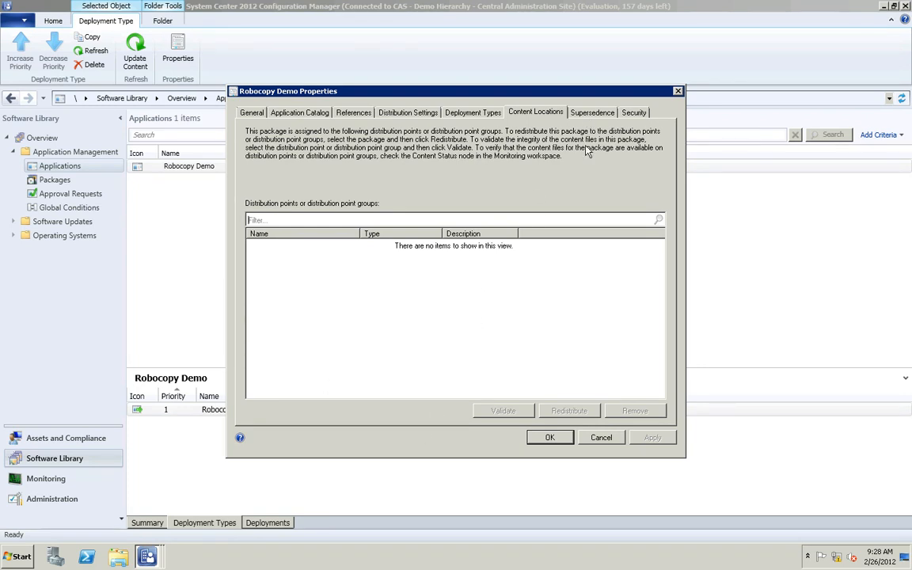
{"action": "left_click", "coordinate": [592, 112]}
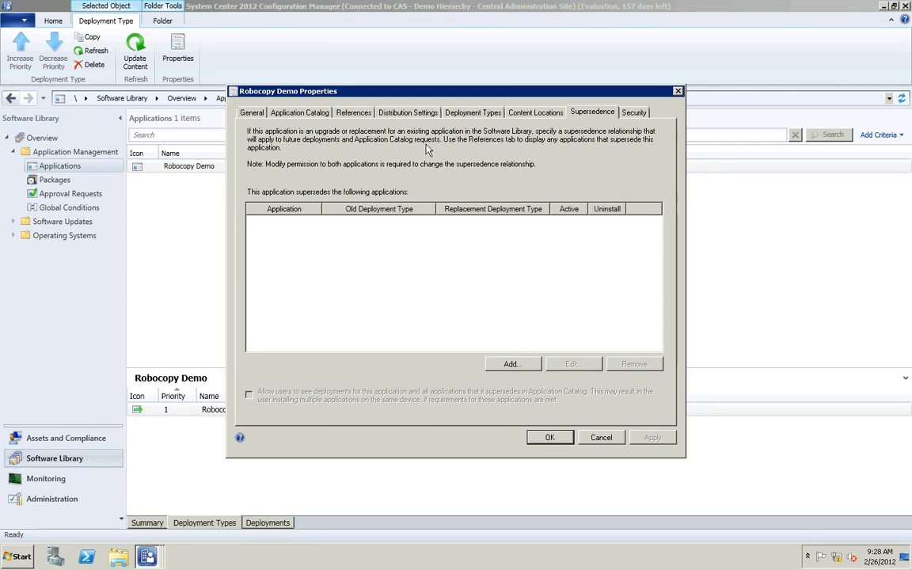
{"action": "left_click", "coordinate": [634, 113]}
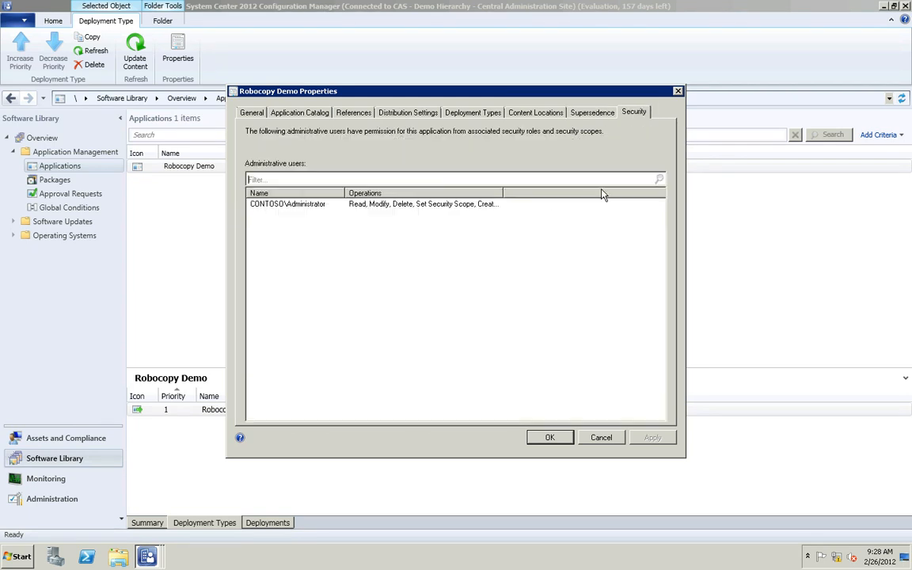
{"action": "left_click", "coordinate": [465, 113]}
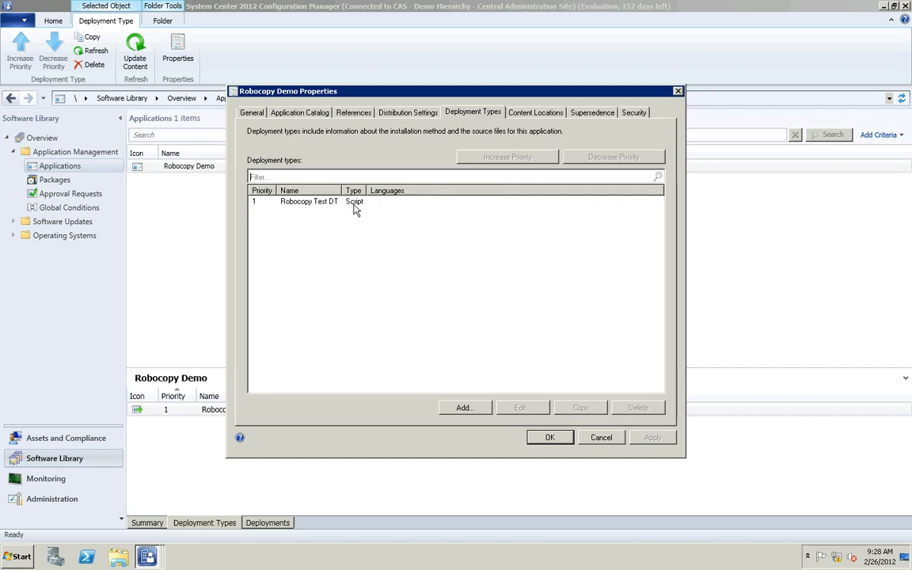
{"action": "left_click", "coordinate": [356, 204]}
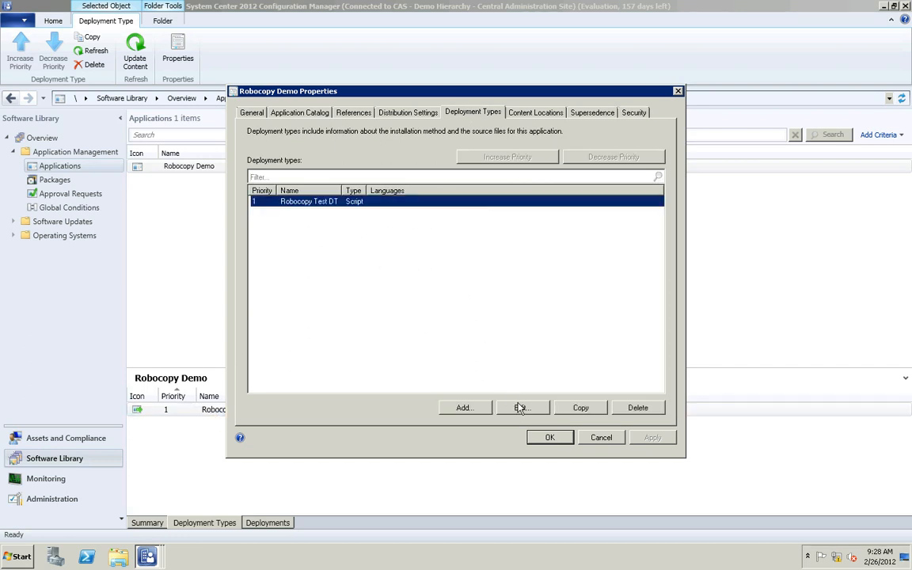
{"action": "left_click", "coordinate": [447, 409]}
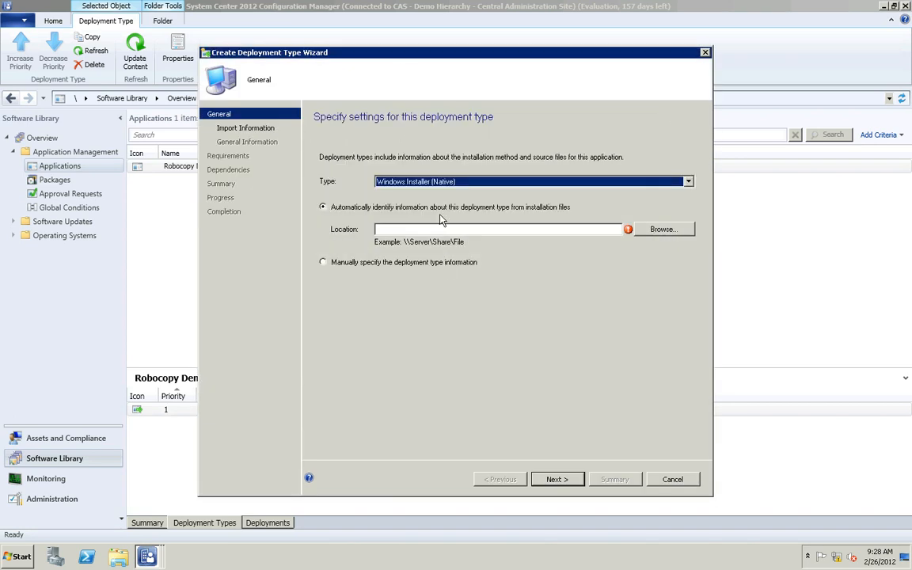
{"action": "left_click_drag", "start_coordinate": [362, 54], "coordinate": [687, 57]}
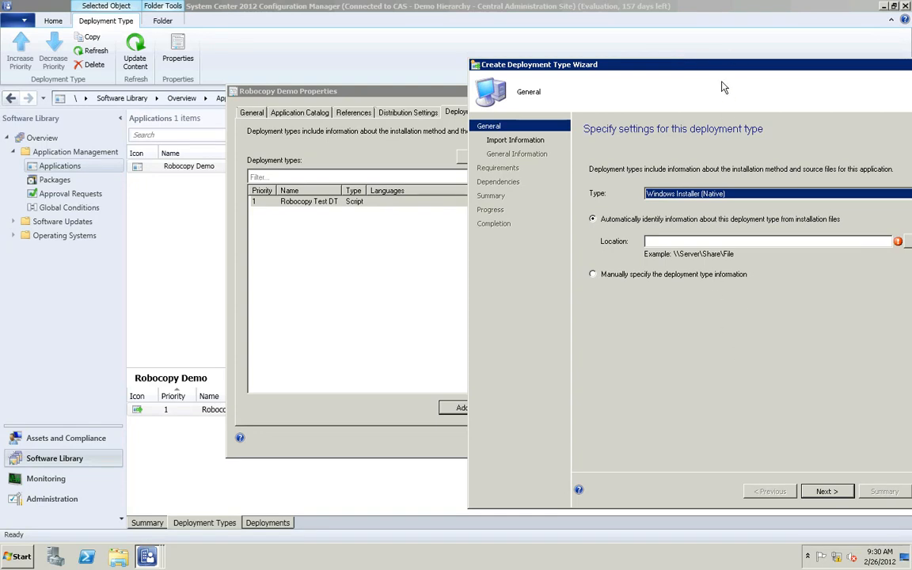
{"action": "left_click_drag", "start_coordinate": [665, 65], "coordinate": [481, 71]}
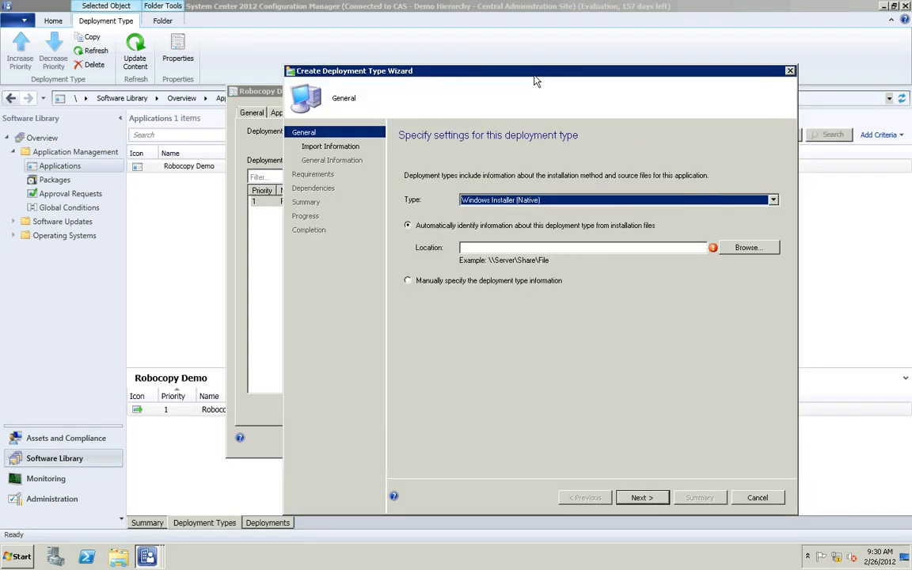
{"action": "left_click", "coordinate": [747, 502]}
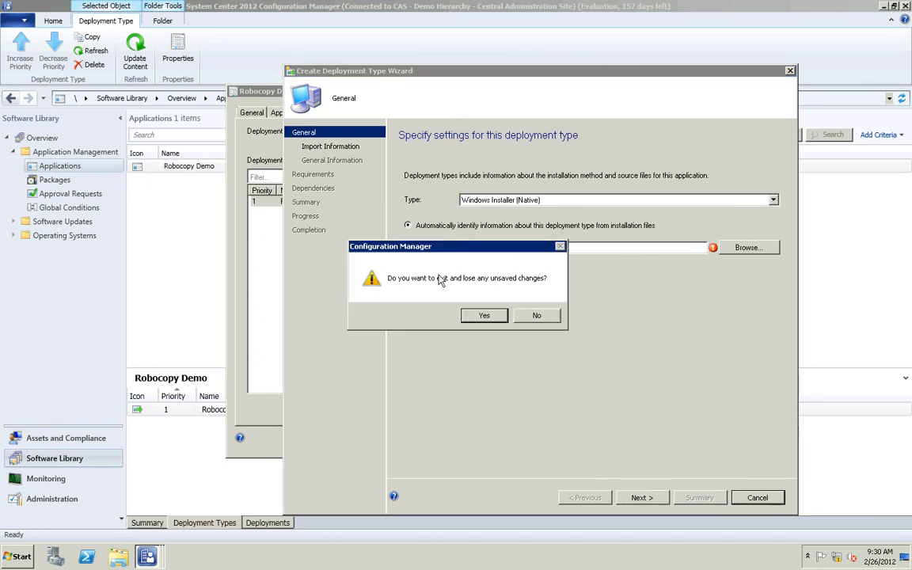
{"action": "left_click", "coordinate": [485, 316]}
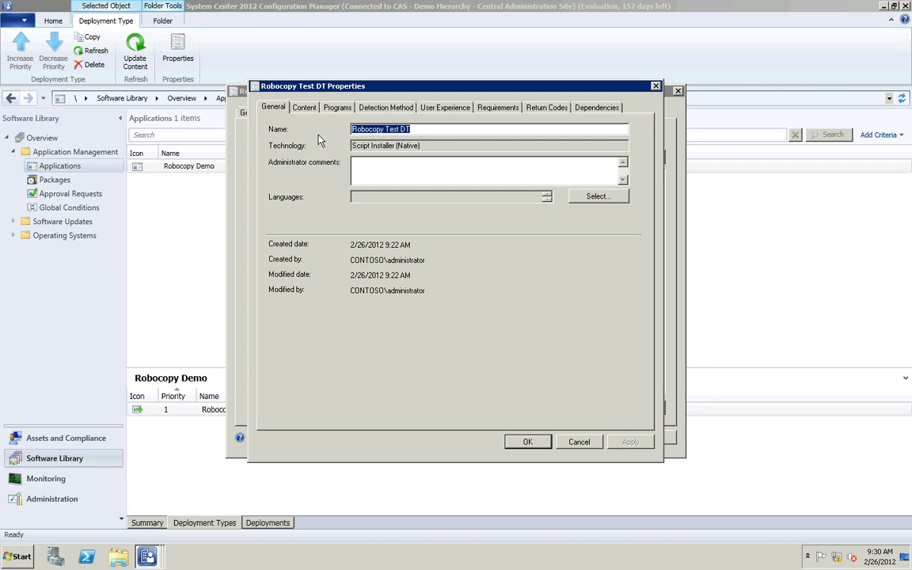
Step: Examine the content location, slow-network deployment options, install and uninstall programs, and detection method in the Robocopy Test DT properties
{"action": "left_click", "coordinate": [308, 109]}
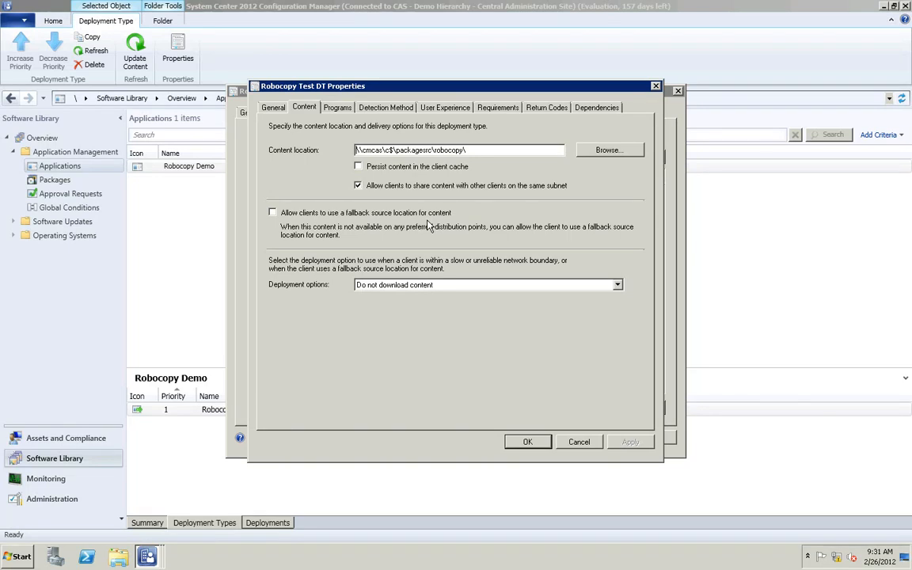
{"action": "left_click", "coordinate": [425, 287]}
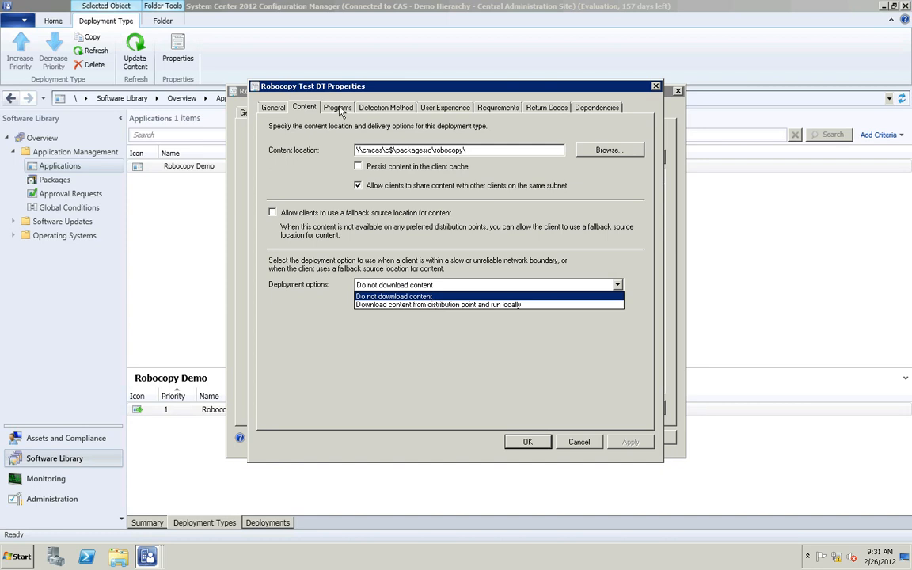
{"action": "left_click", "coordinate": [309, 102]}
{"action": "left_click", "coordinate": [338, 107]}
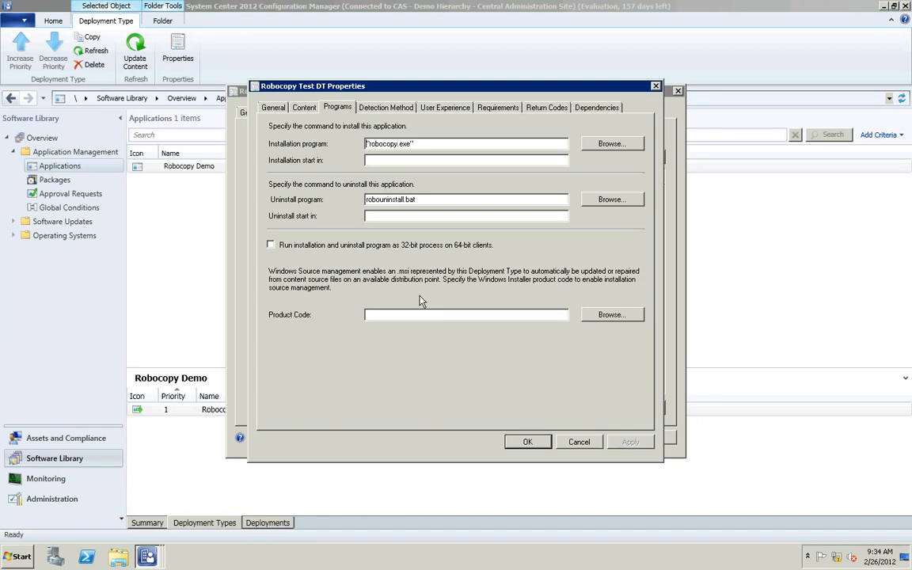
{"action": "left_click", "coordinate": [380, 108]}
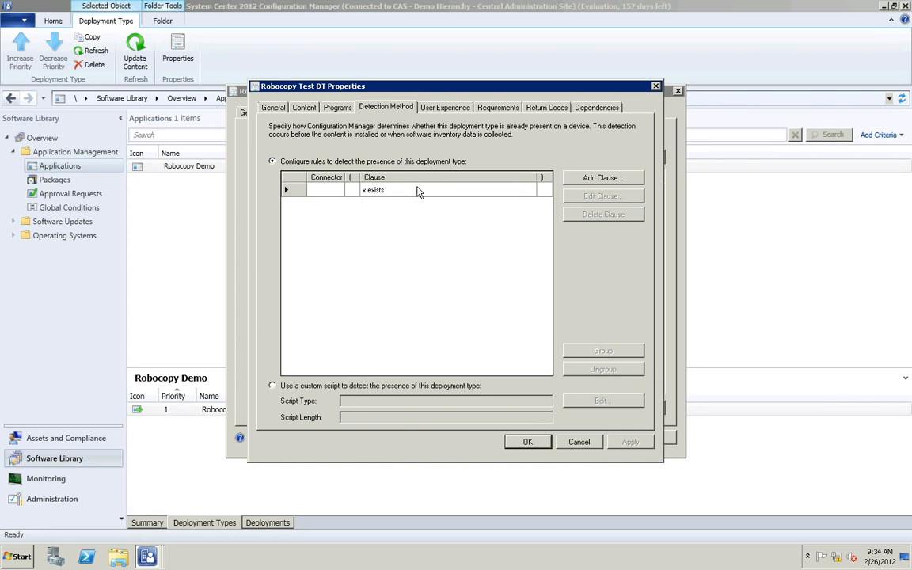
Step: Examine the deployment type's user experience settings, including the enforced restart behavior options, and its return codes and dependencies
{"action": "left_click", "coordinate": [443, 107]}
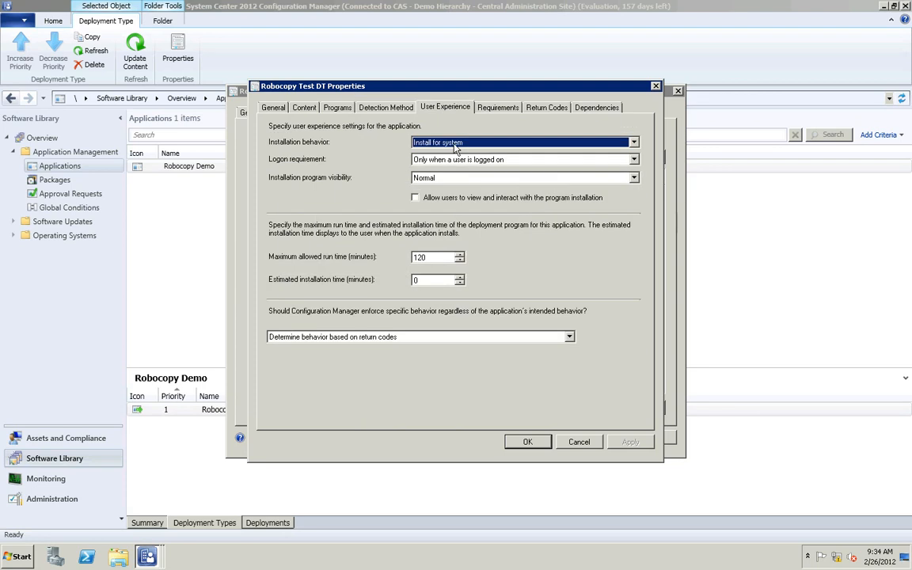
{"action": "left_click", "coordinate": [440, 339]}
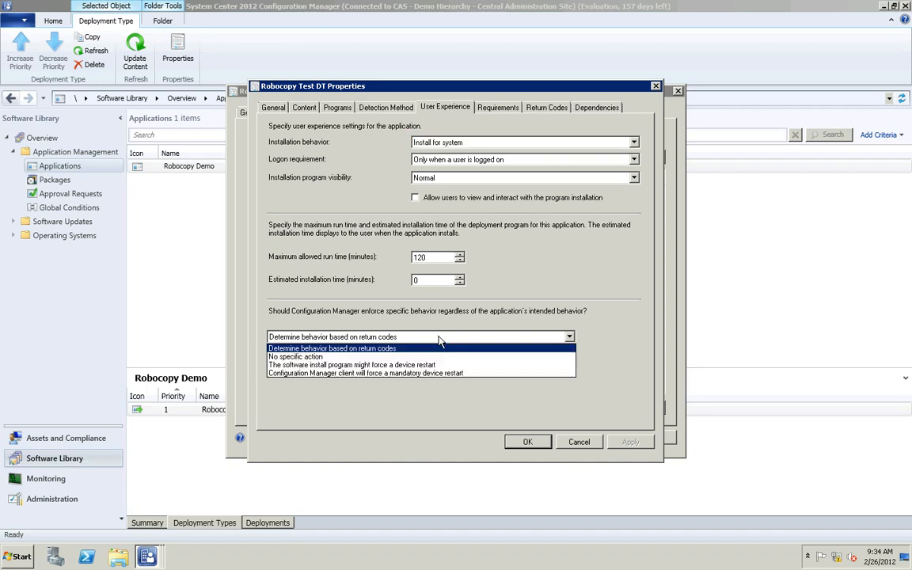
{"action": "left_click", "coordinate": [440, 349]}
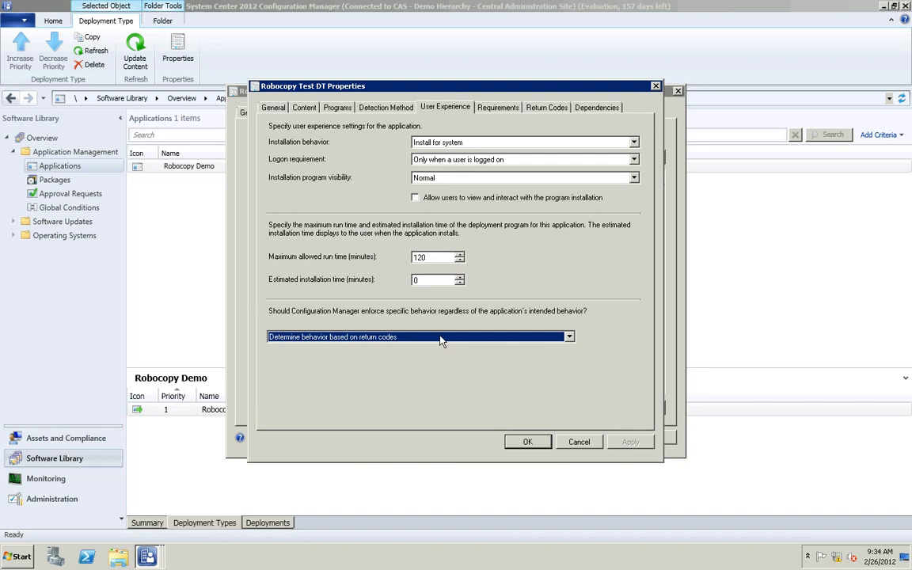
{"action": "left_click", "coordinate": [440, 338]}
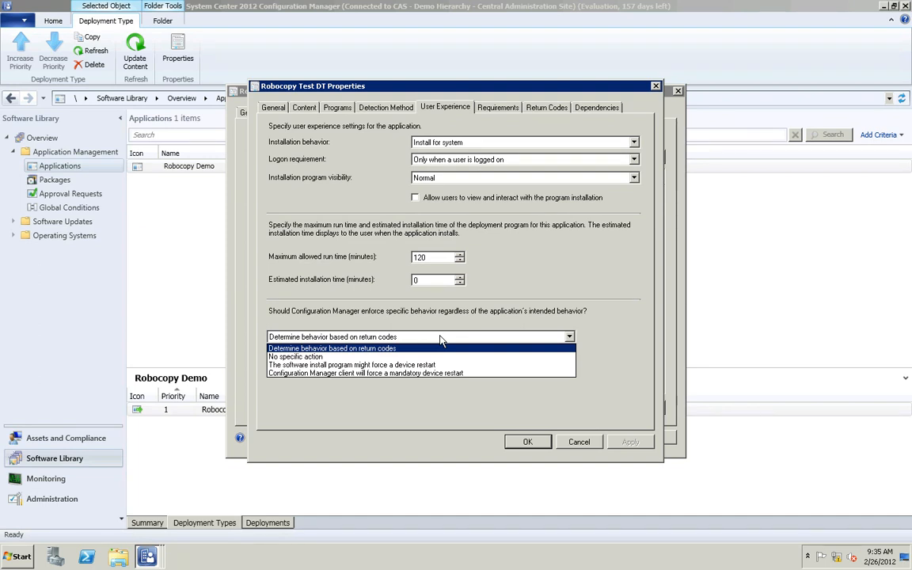
{"action": "left_click", "coordinate": [445, 422]}
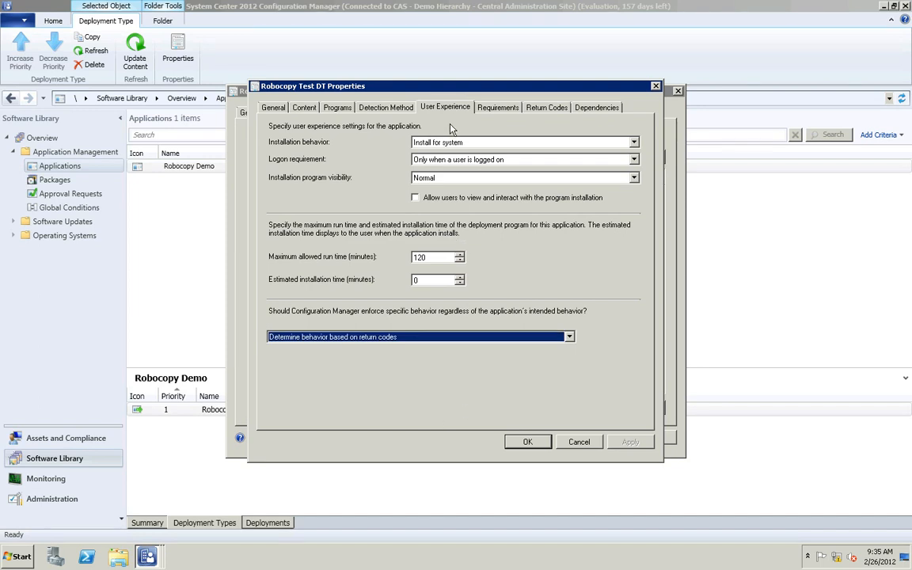
{"action": "left_click", "coordinate": [552, 112]}
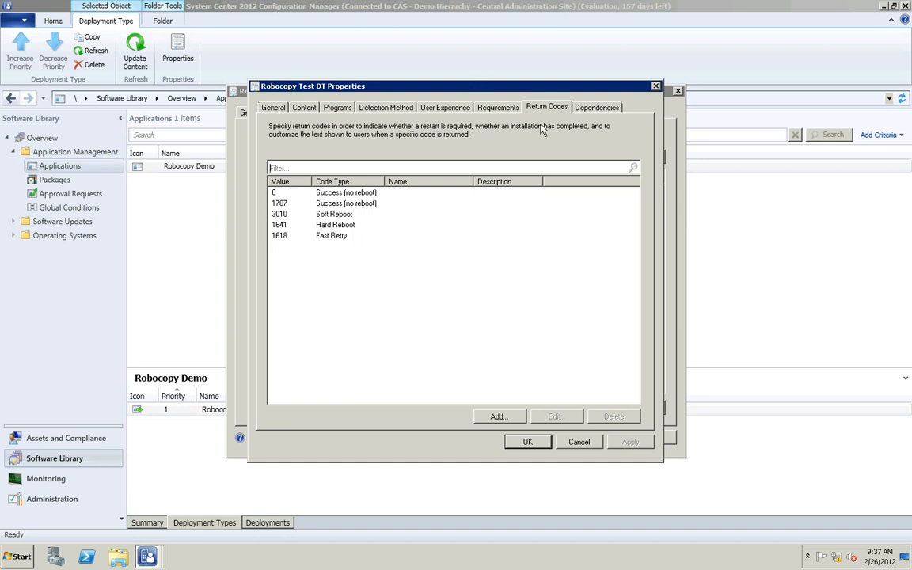
{"action": "key", "text": "ctrl+Tab"}
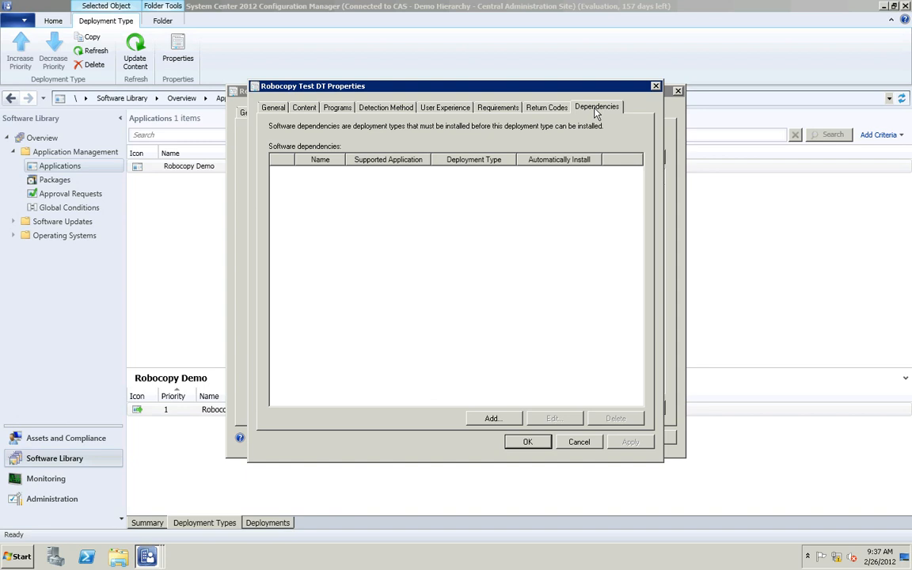
Step: Start a new requirement for the Robocopy Test DT deployment type and examine the conditions offered in the Device category
{"action": "left_click", "coordinate": [498, 107]}
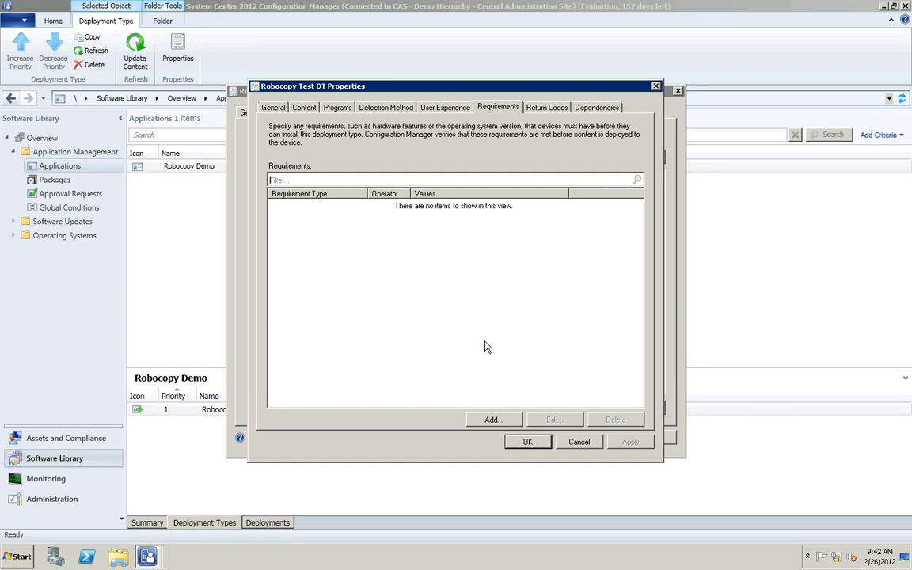
{"action": "left_click", "coordinate": [491, 422]}
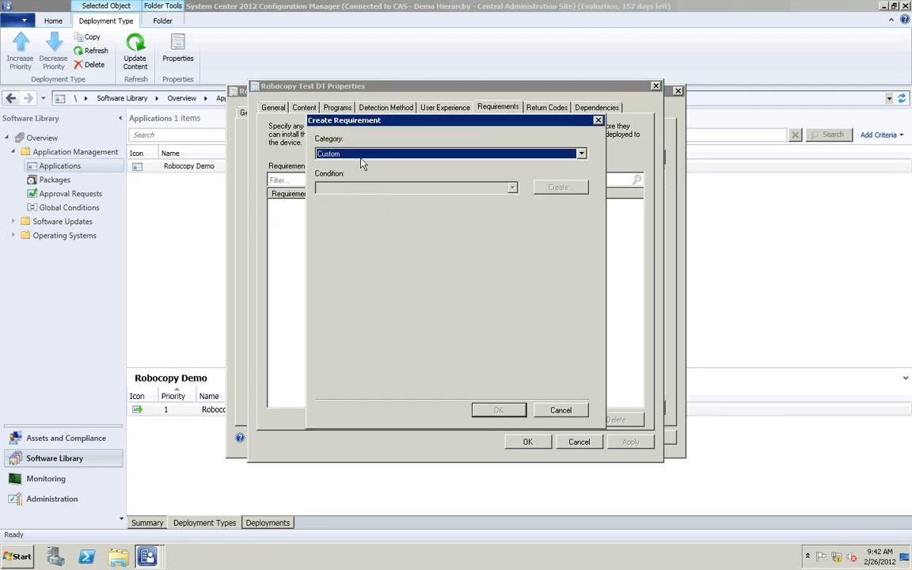
{"action": "left_click", "coordinate": [363, 154]}
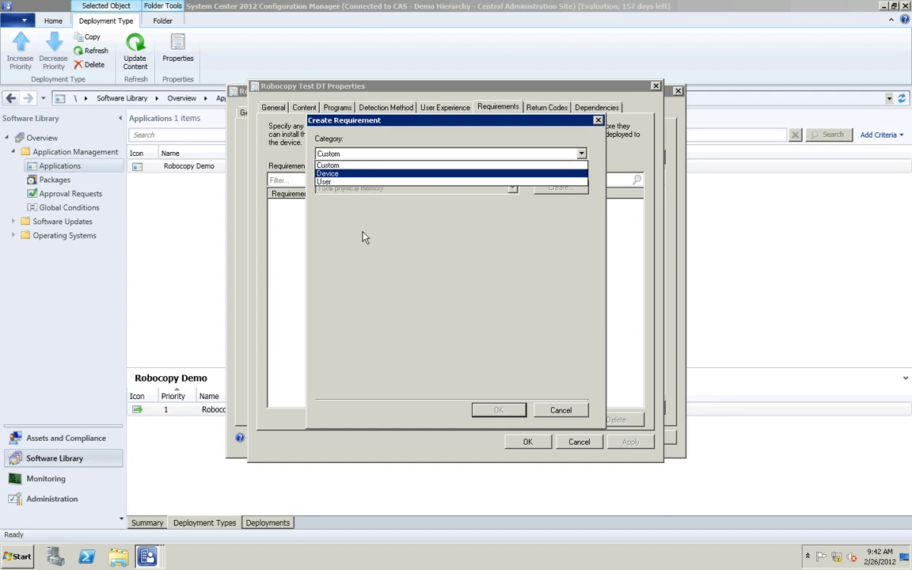
{"action": "left_click", "coordinate": [364, 204]}
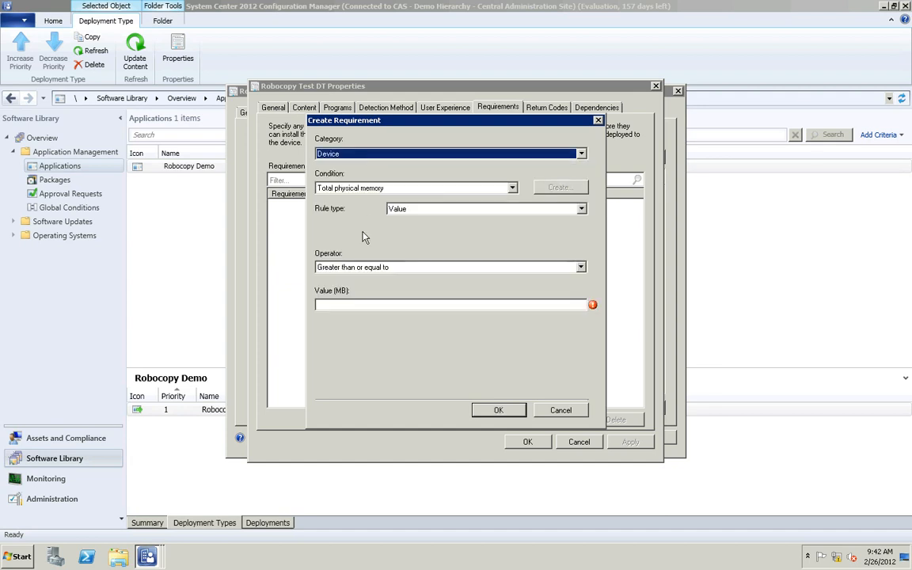
{"action": "left_click", "coordinate": [512, 190]}
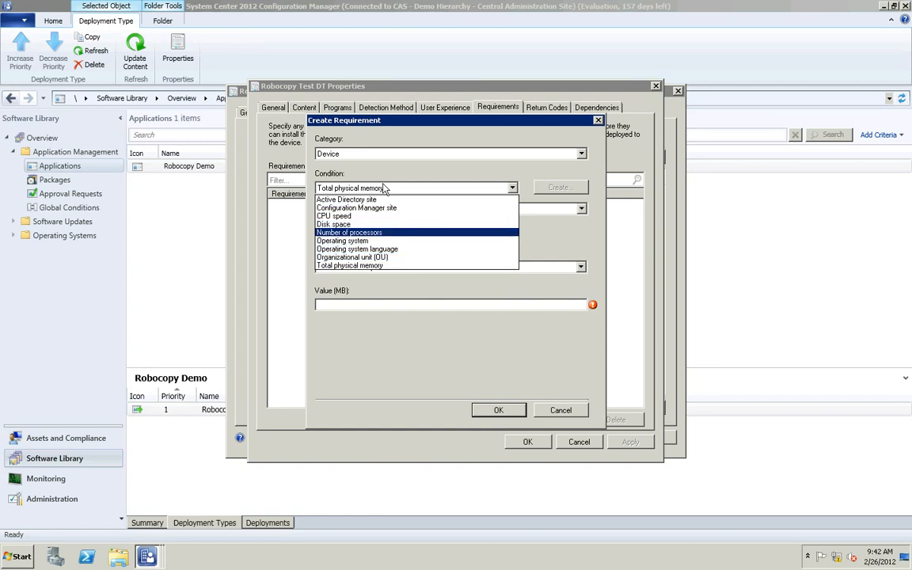
{"action": "left_click", "coordinate": [364, 159]}
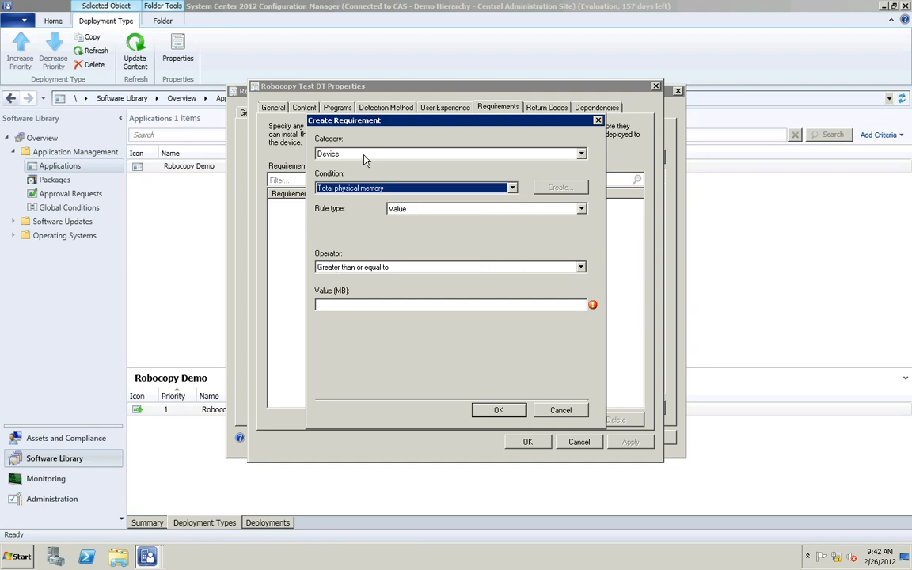
Step: Switch the requirement category to User and examine its available conditions
{"action": "left_click", "coordinate": [363, 154]}
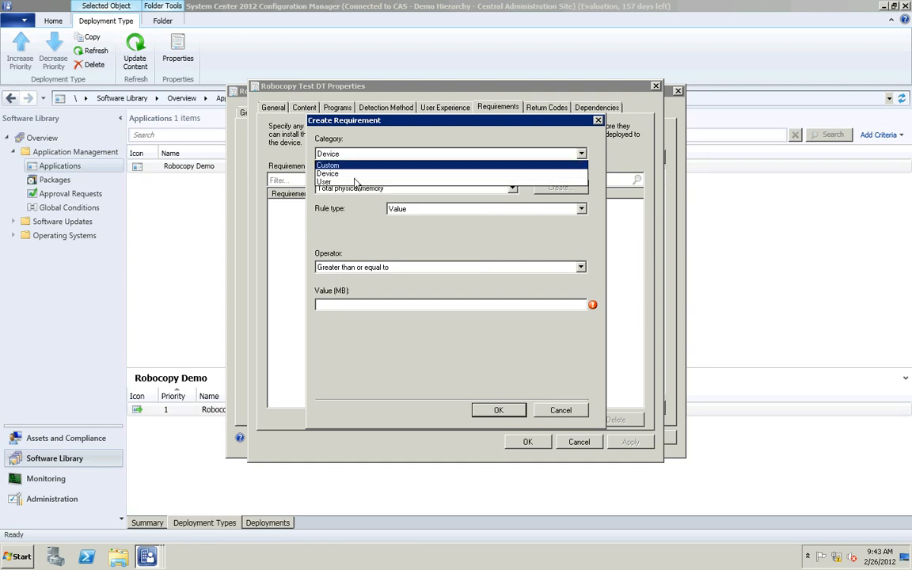
{"action": "left_click", "coordinate": [355, 182]}
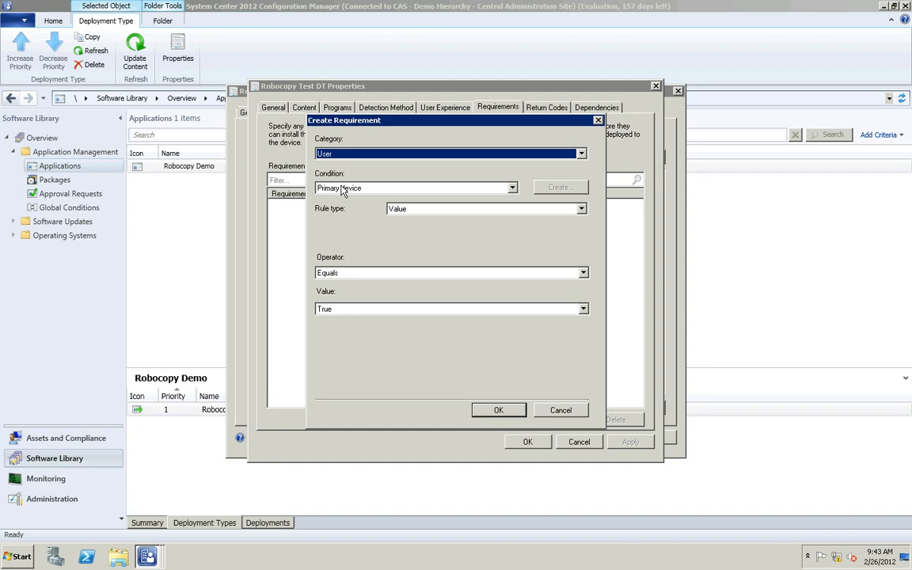
{"action": "left_click", "coordinate": [342, 188]}
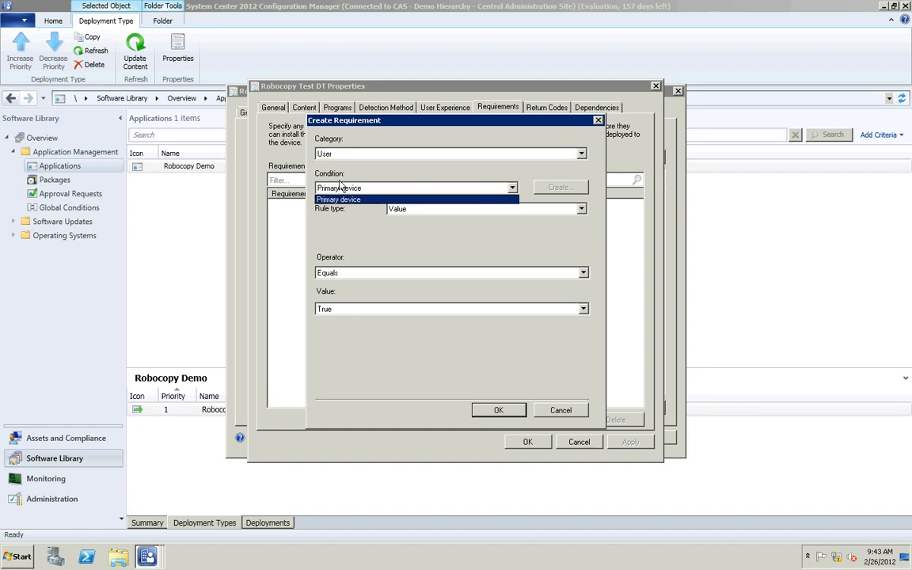
{"action": "left_click", "coordinate": [331, 156]}
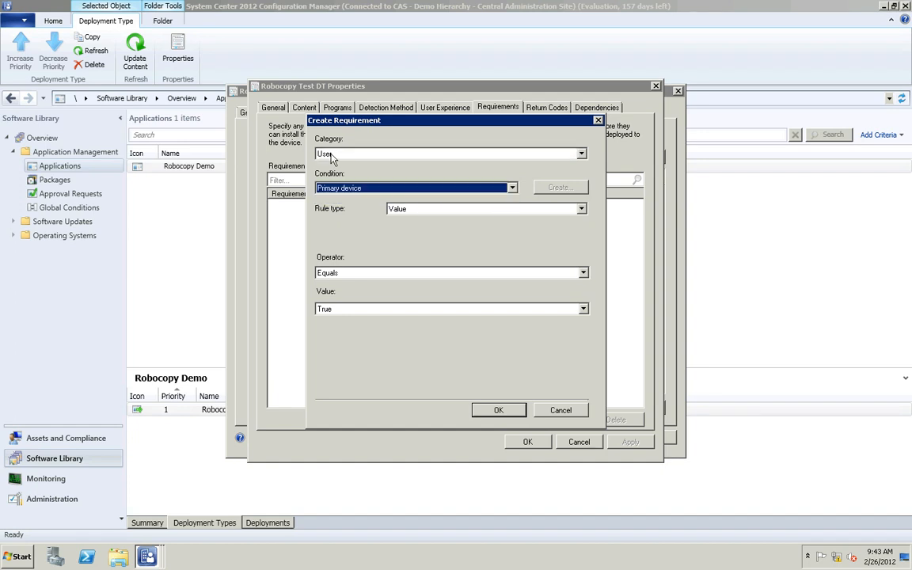
Step: Examine the Custom category's conditions and the setting types available for a new global condition, then cancel the global condition
{"action": "left_click", "coordinate": [331, 156]}
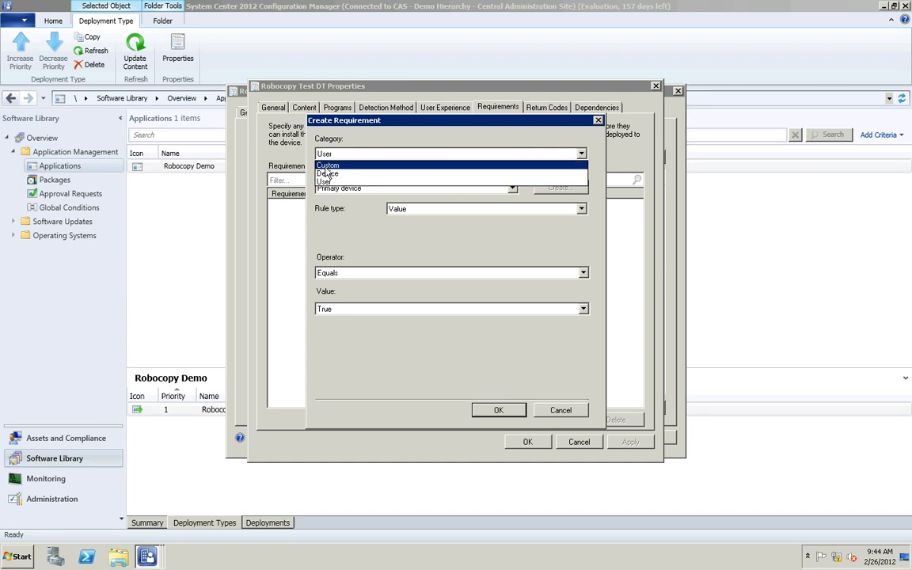
{"action": "left_click", "coordinate": [327, 165]}
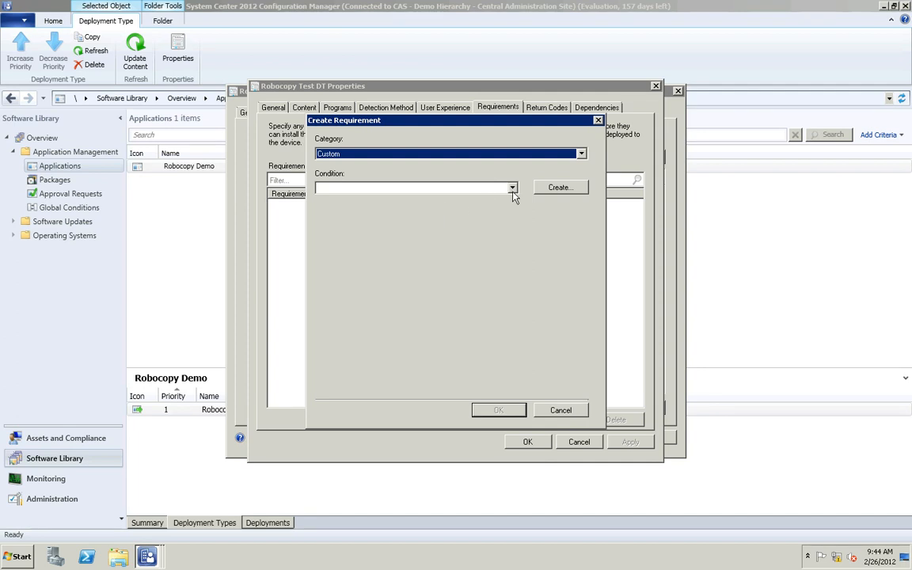
{"action": "left_click", "coordinate": [512, 189]}
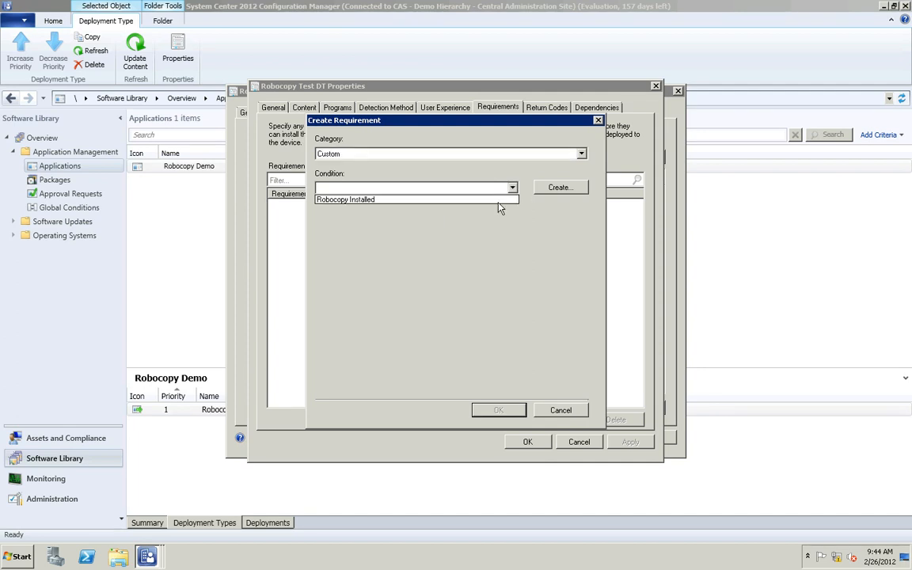
{"action": "left_click", "coordinate": [500, 201]}
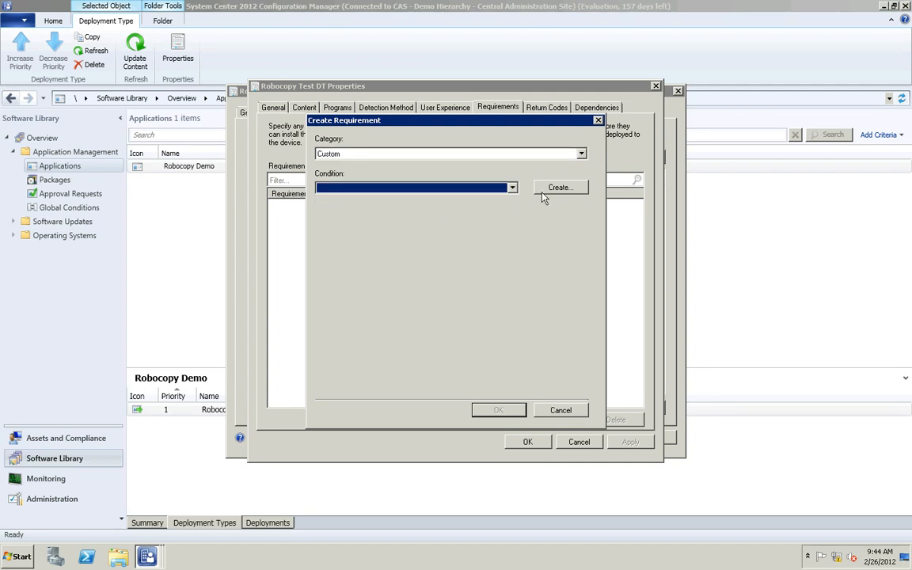
{"action": "left_click", "coordinate": [554, 189]}
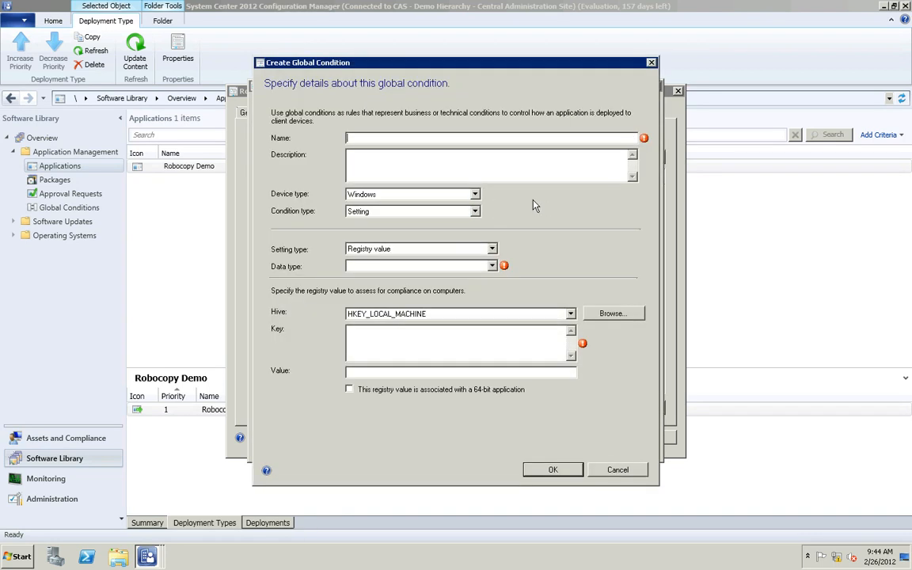
{"action": "left_click", "coordinate": [496, 250]}
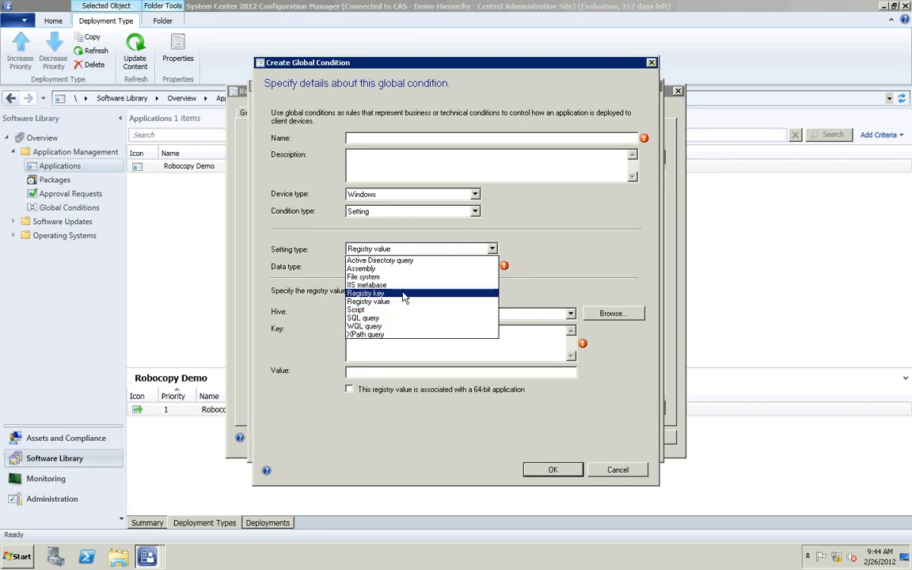
{"action": "left_click", "coordinate": [547, 284]}
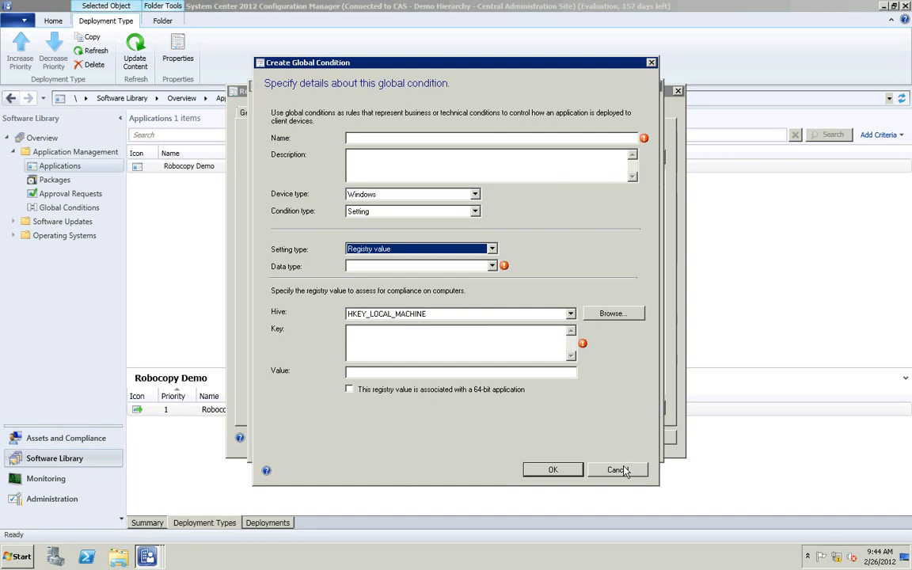
{"action": "left_click", "coordinate": [616, 471]}
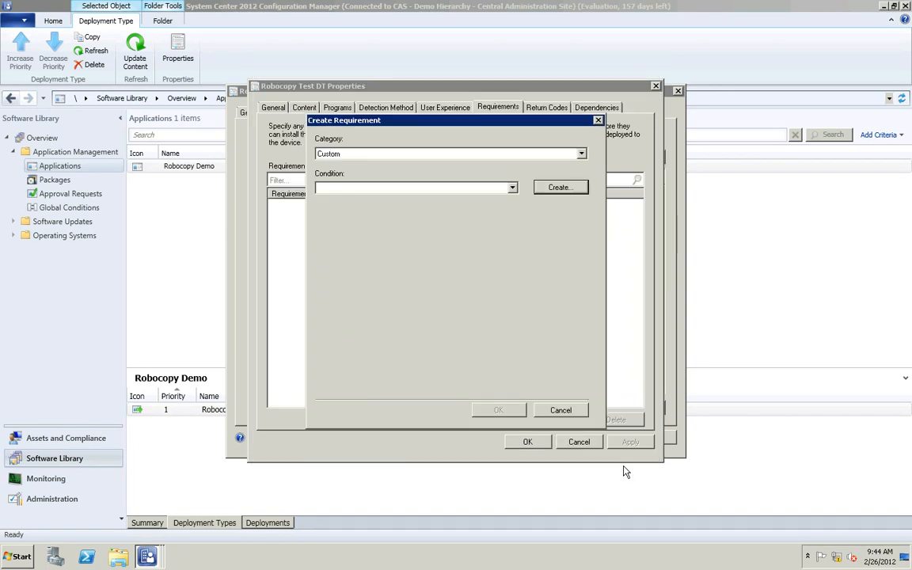
Step: Check the custom condition list again, then close the requirement, deployment type and application properties without saving
{"action": "left_click", "coordinate": [512, 188]}
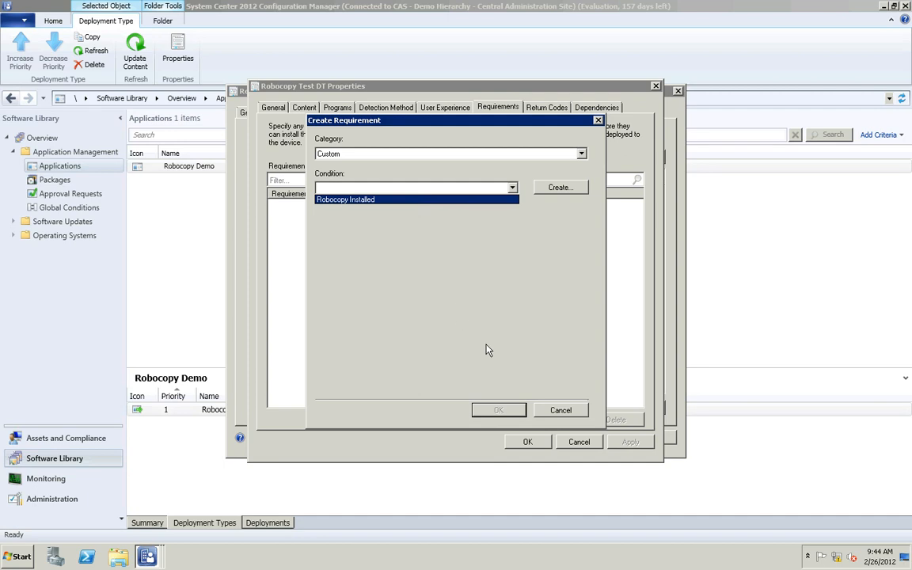
{"action": "left_click", "coordinate": [556, 410]}
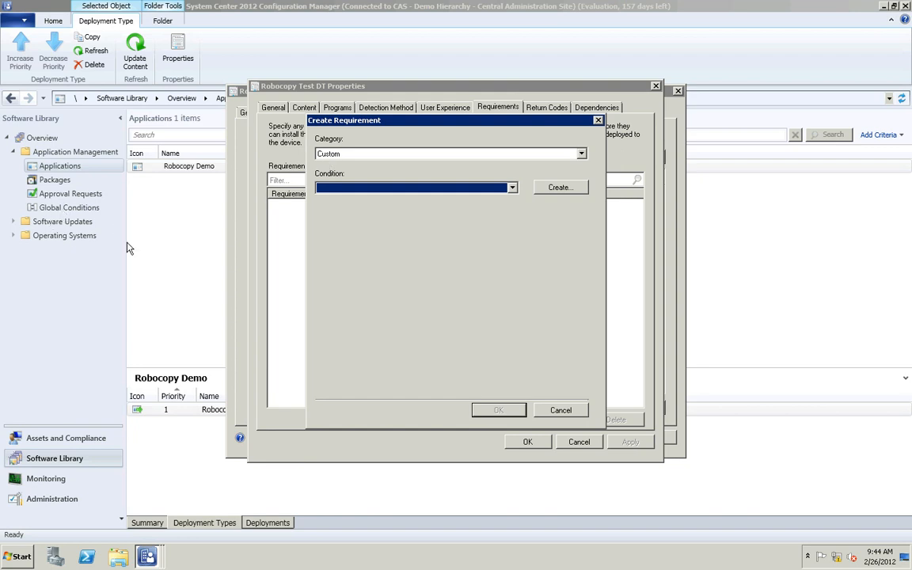
{"action": "left_click", "coordinate": [561, 411]}
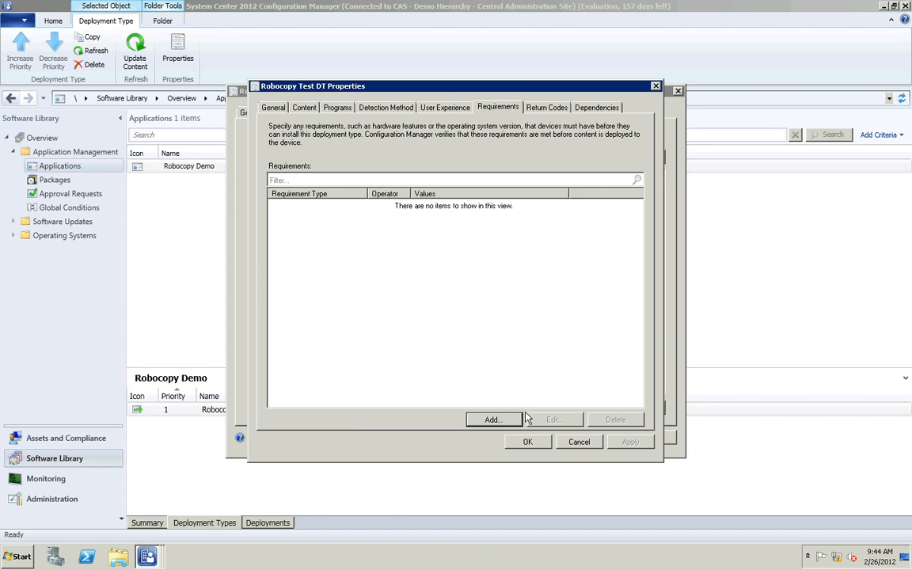
{"action": "left_click", "coordinate": [577, 443]}
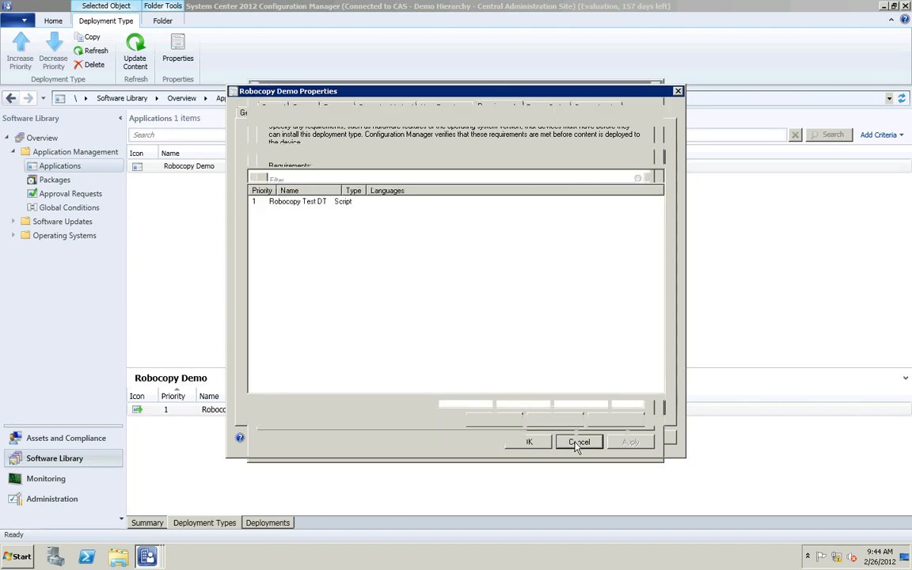
{"action": "left_click", "coordinate": [601, 438]}
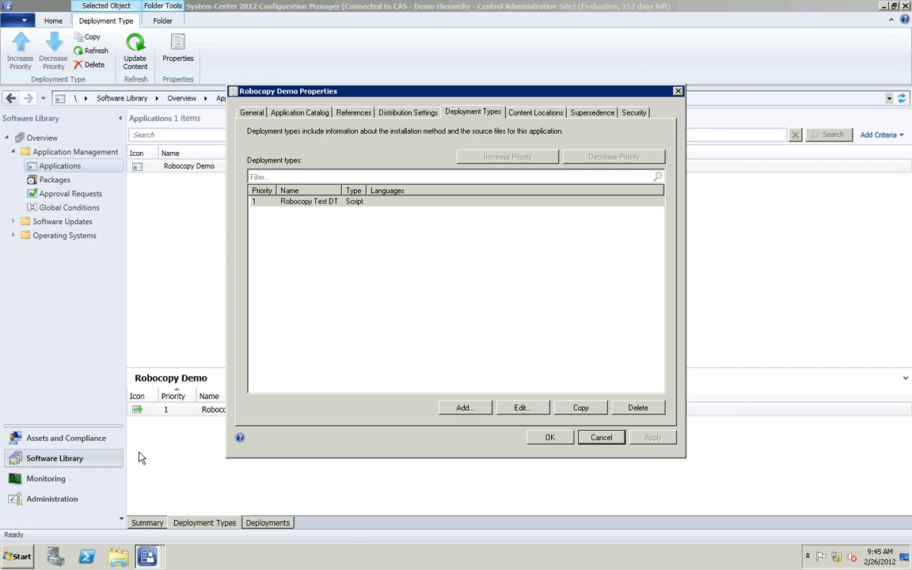
Step: Review the Global Conditions list, then examine the Robocopy Demo application's deployment types and deployments
{"action": "left_click", "coordinate": [69, 209]}
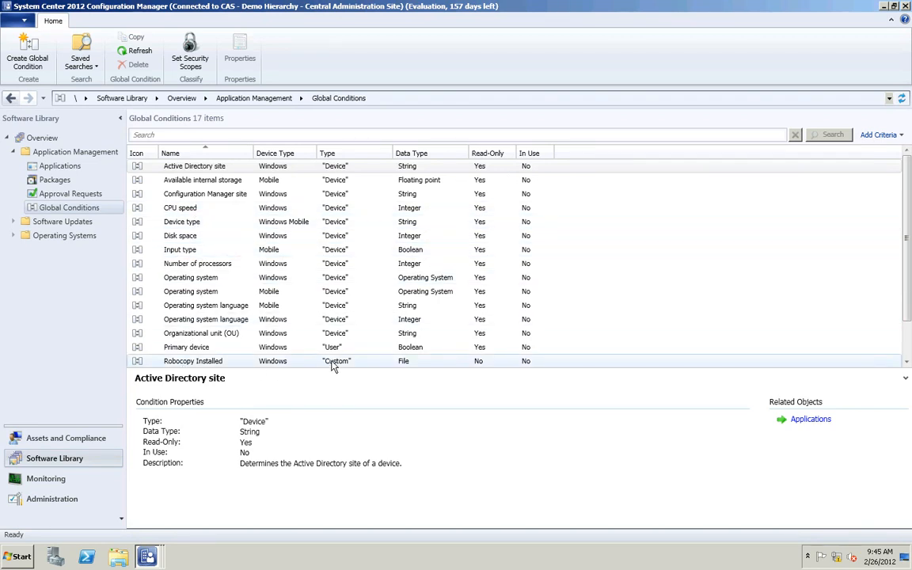
{"action": "scroll", "coordinate": [328, 364], "scroll_direction": "down", "scroll_amount": 1}
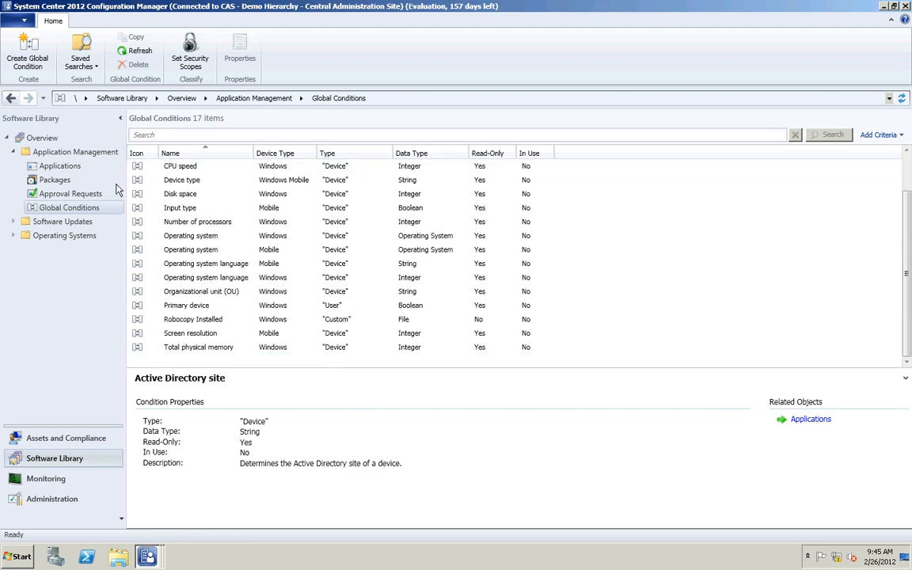
{"action": "left_click", "coordinate": [60, 166]}
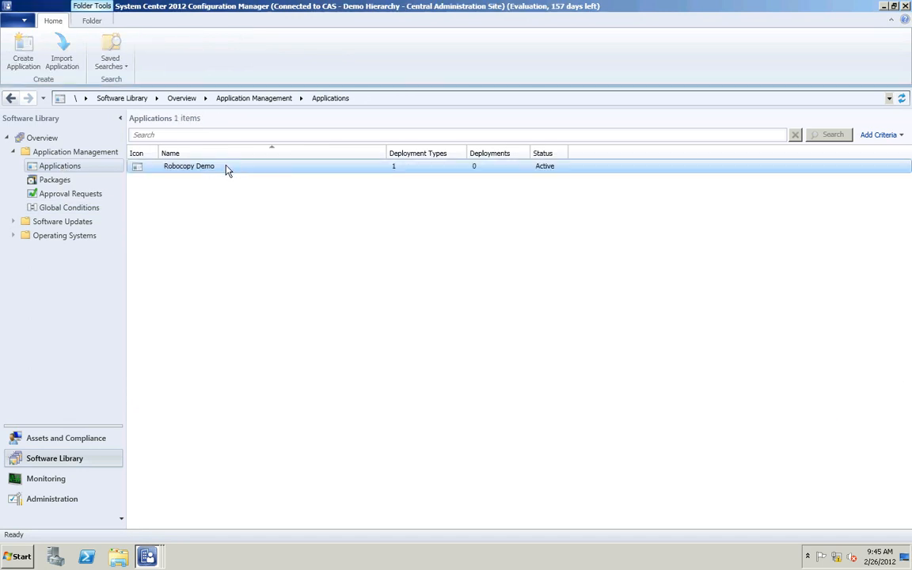
{"action": "left_click", "coordinate": [225, 172]}
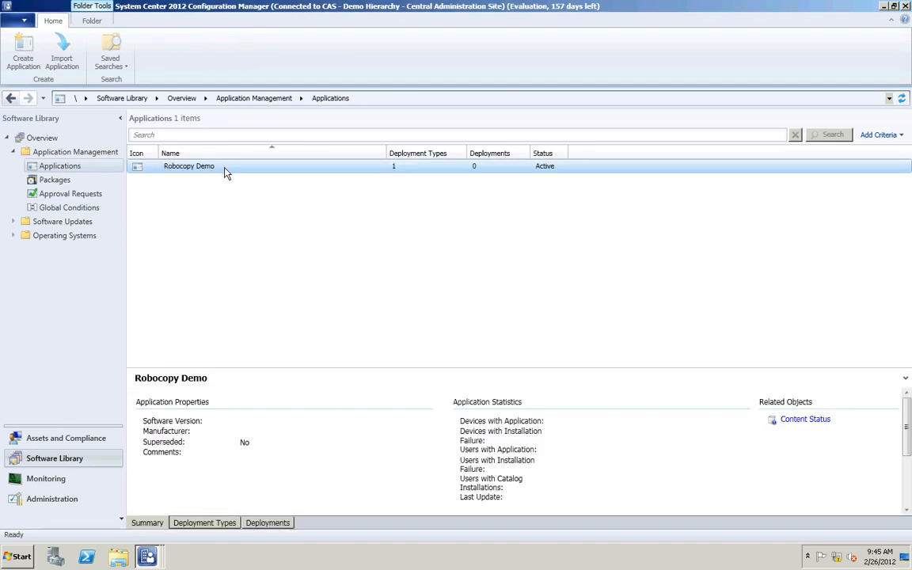
{"action": "left_click", "coordinate": [228, 522]}
{"action": "left_click", "coordinate": [255, 526]}
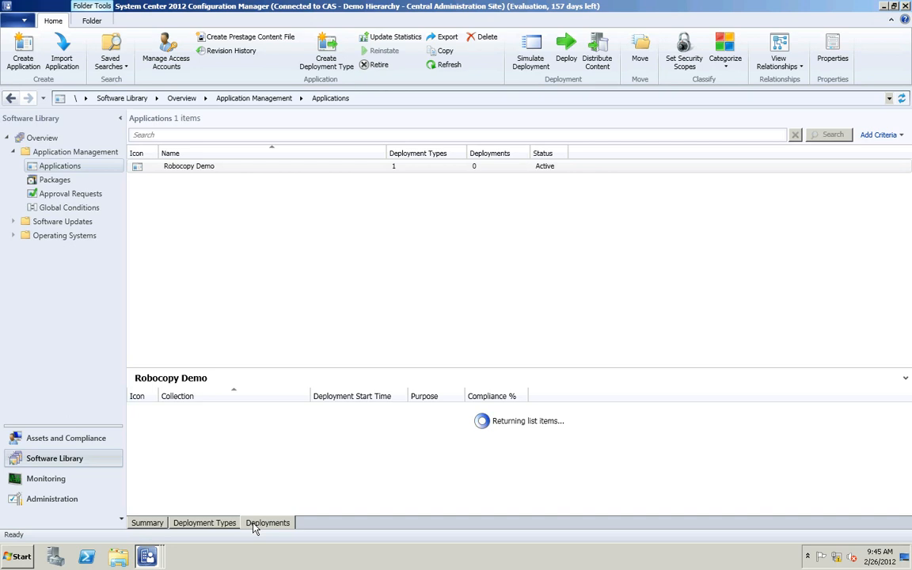
Step: Start deploying the Robocopy Demo application and choose the All Users user collection as its target
{"action": "right_click", "coordinate": [179, 173]}
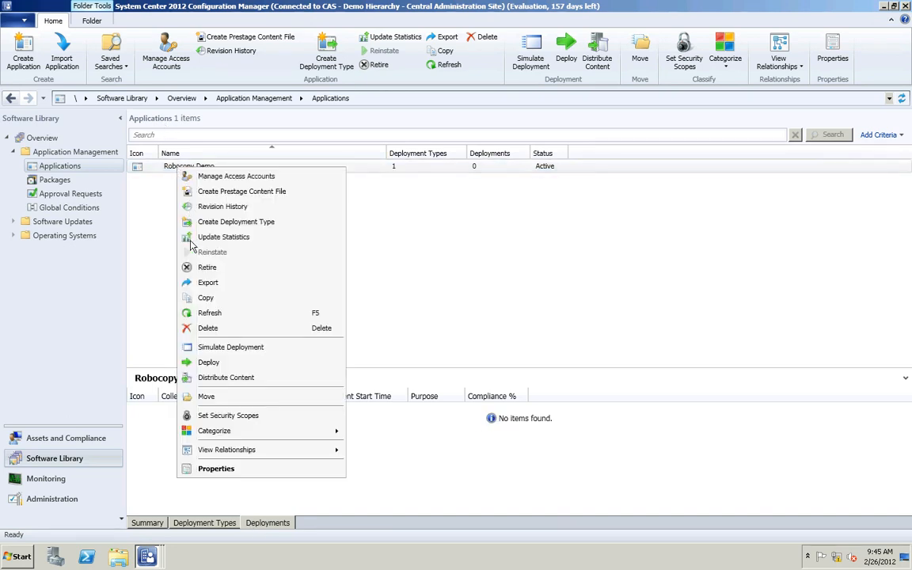
{"action": "left_click", "coordinate": [210, 364]}
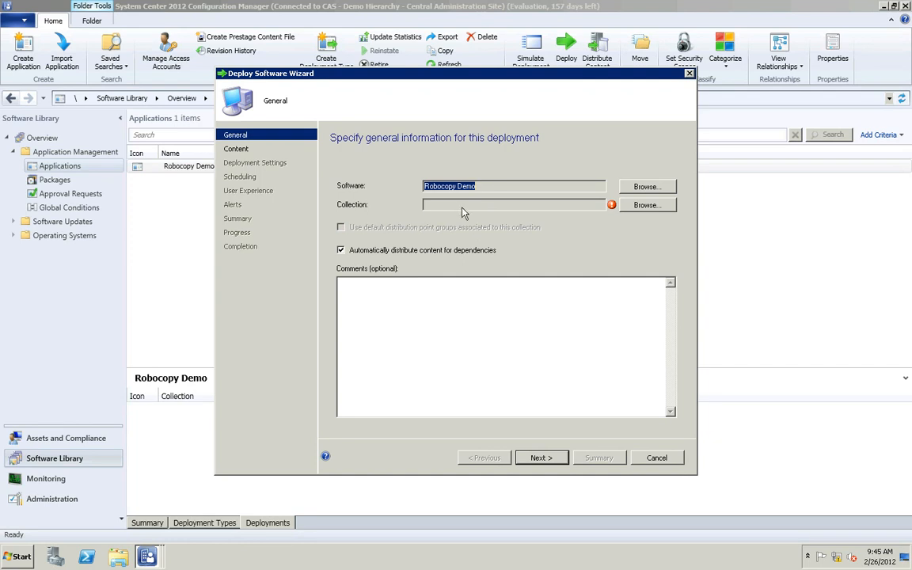
{"action": "left_click", "coordinate": [647, 205]}
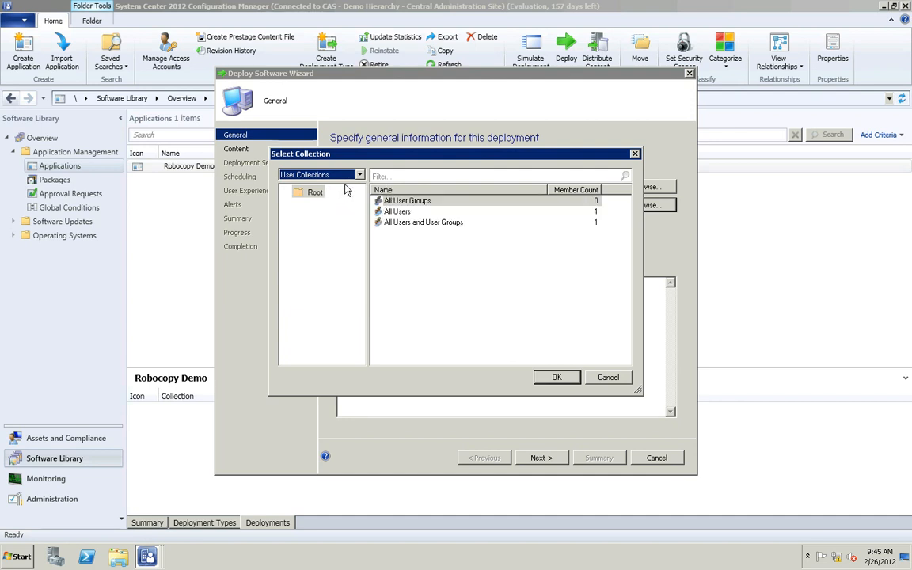
{"action": "left_click", "coordinate": [397, 211]}
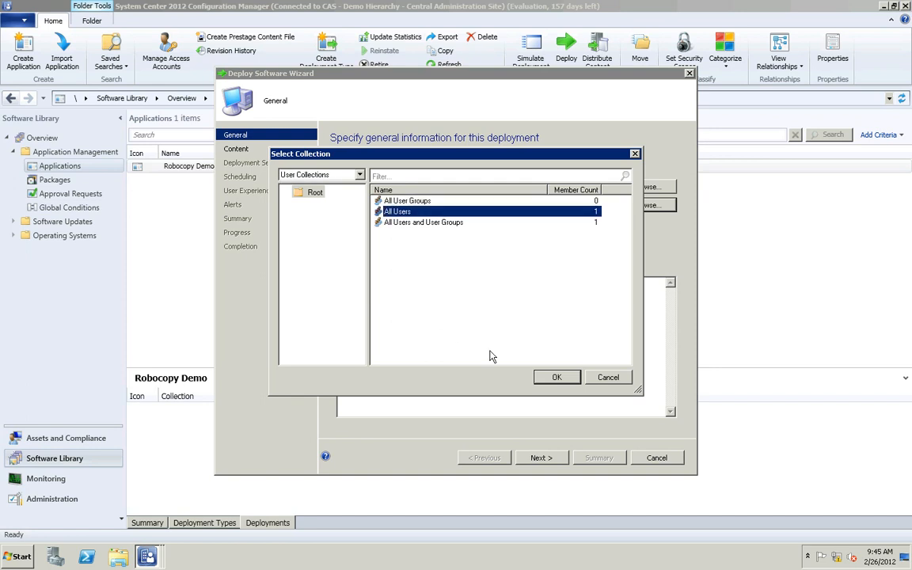
{"action": "left_click", "coordinate": [360, 175]}
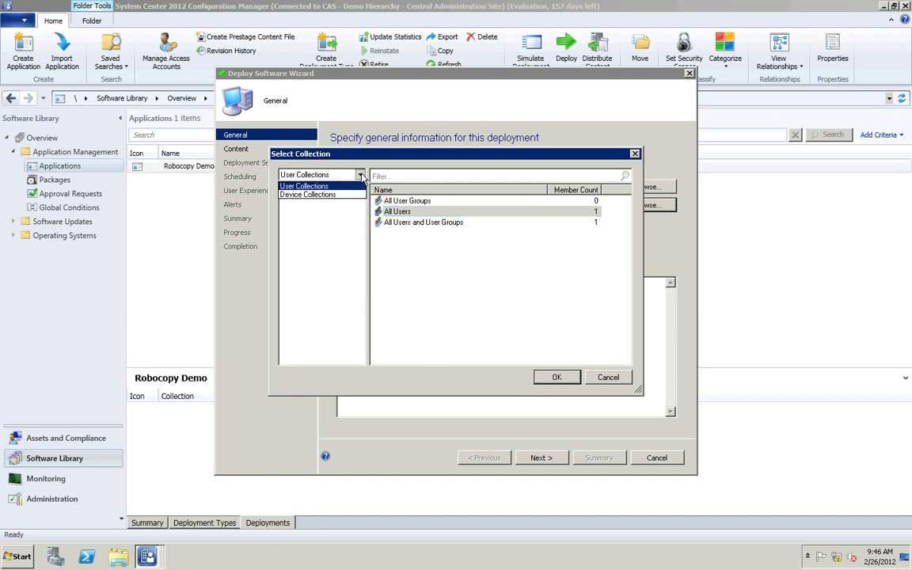
{"action": "left_click", "coordinate": [557, 378]}
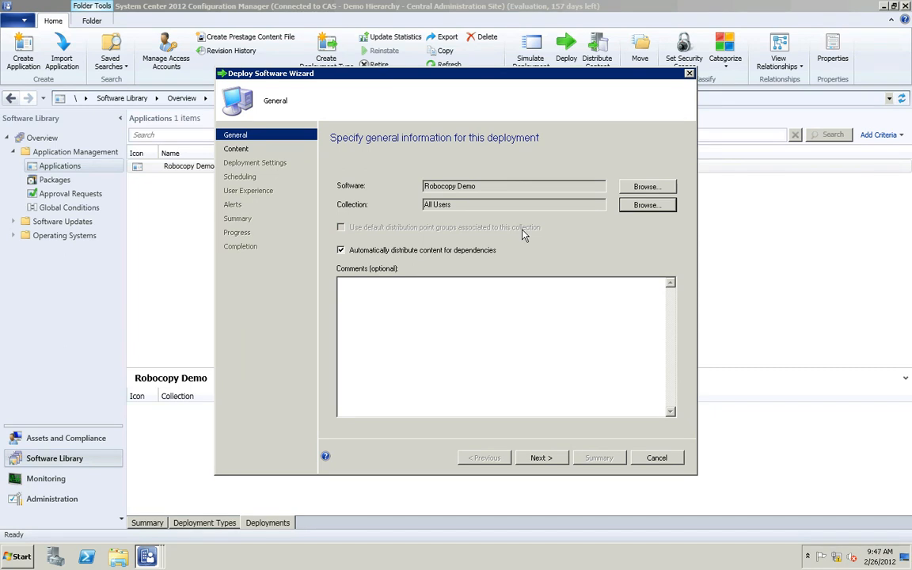
Step: Retarget the deployment to the All Systems device collection and enable the default distribution point groups associated with it
{"action": "left_click", "coordinate": [659, 203]}
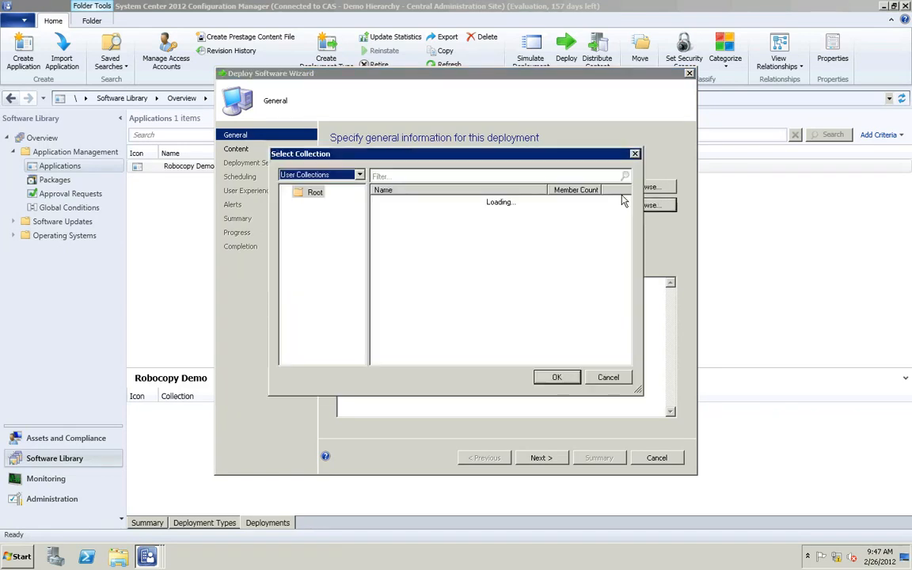
{"action": "left_click", "coordinate": [356, 176]}
{"action": "left_click", "coordinate": [345, 196]}
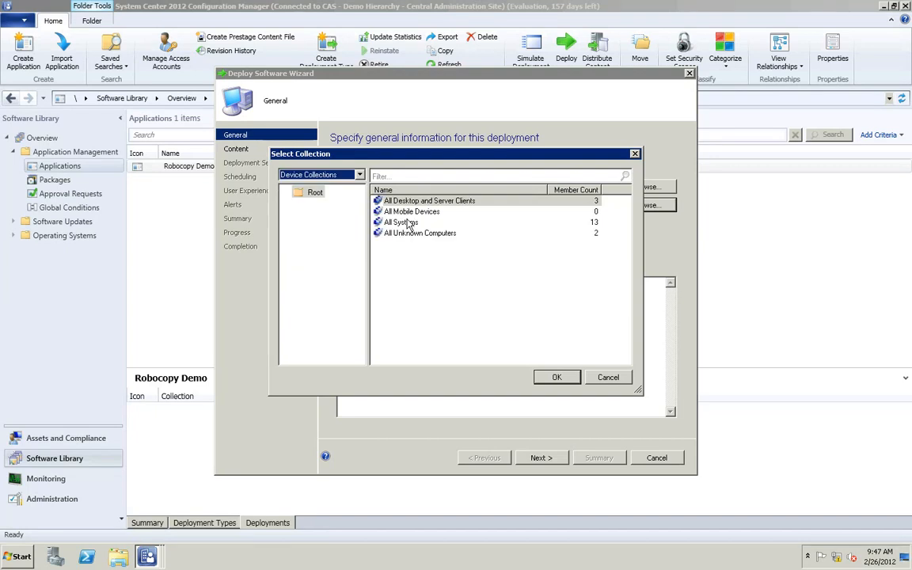
{"action": "left_click", "coordinate": [404, 223]}
{"action": "key", "text": "Return"}
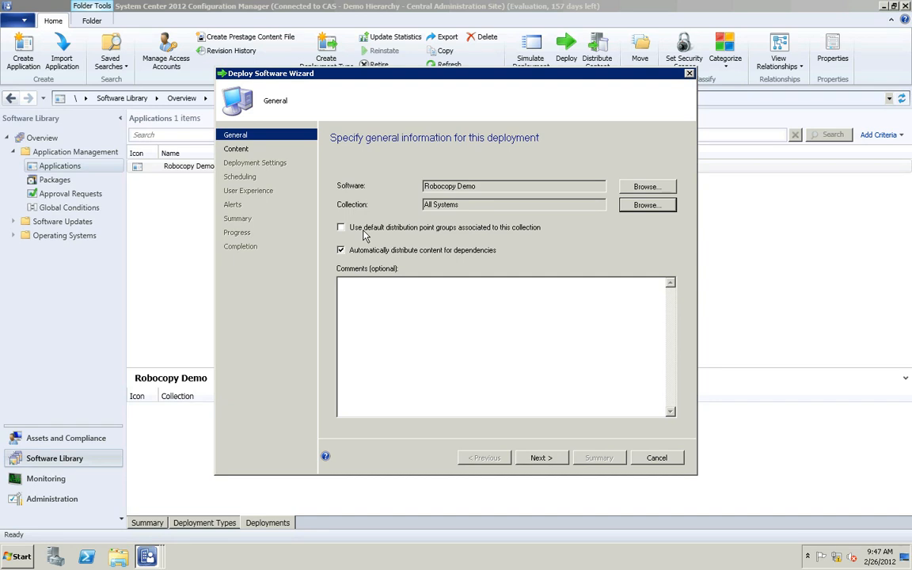
{"action": "left_click", "coordinate": [342, 228]}
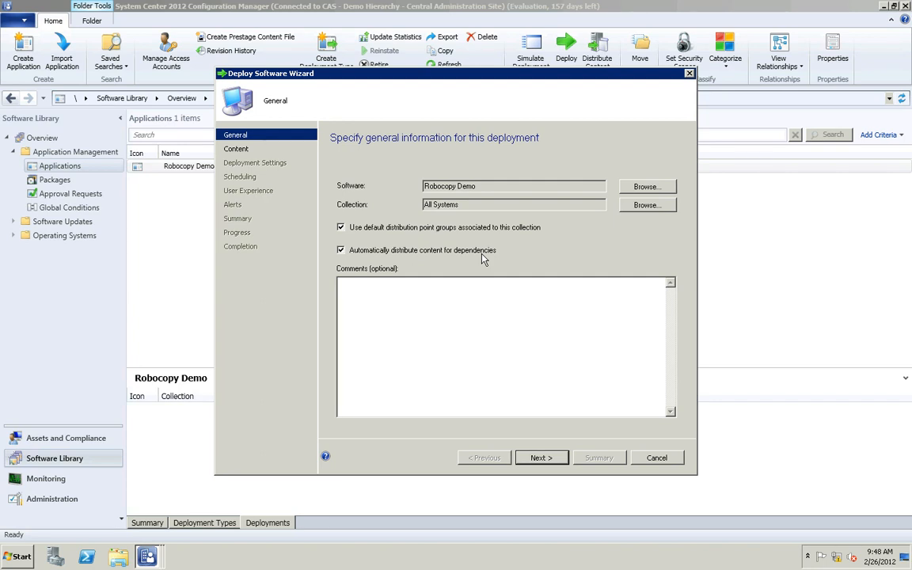
{"action": "left_click", "coordinate": [537, 463]}
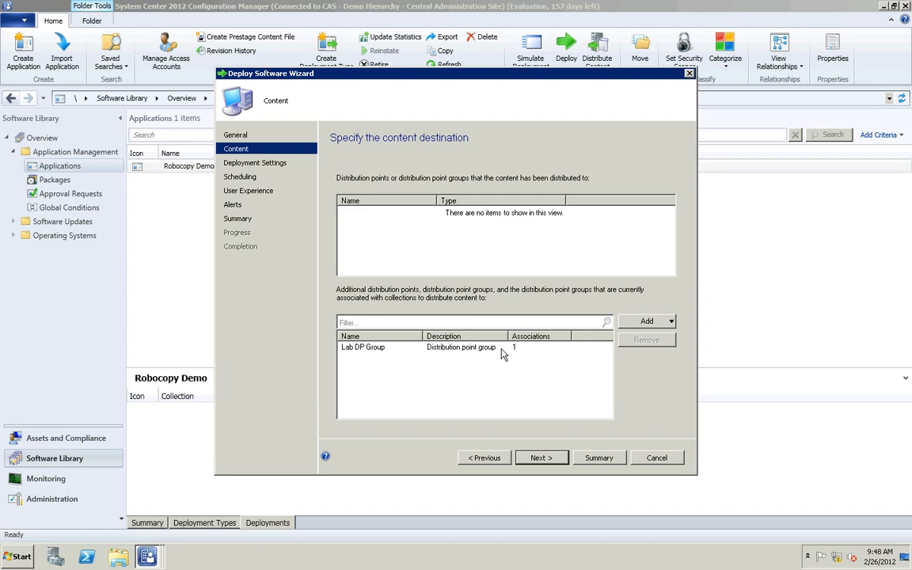
Step: Turn the default distribution point groups option off and back on, comparing the content destinations in each case
{"action": "left_click", "coordinate": [494, 458]}
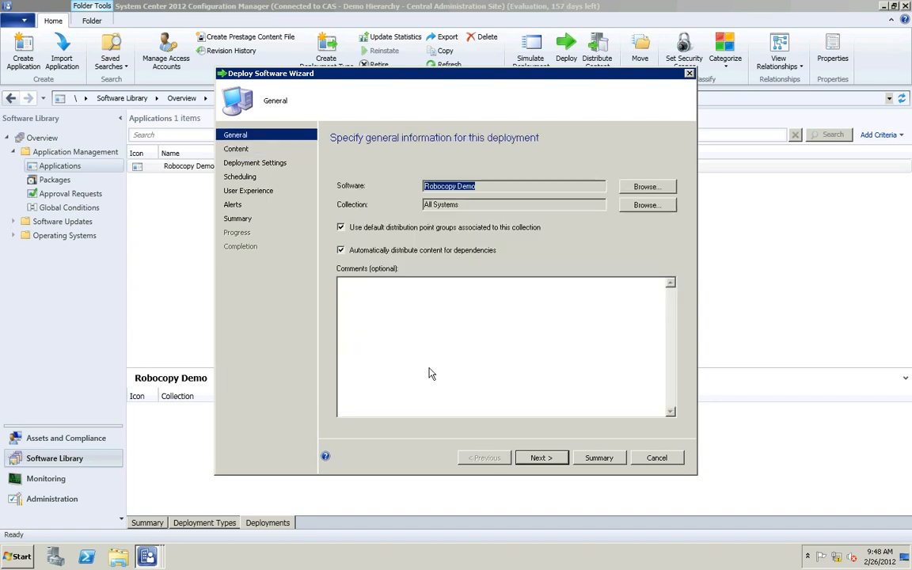
{"action": "left_click", "coordinate": [388, 229]}
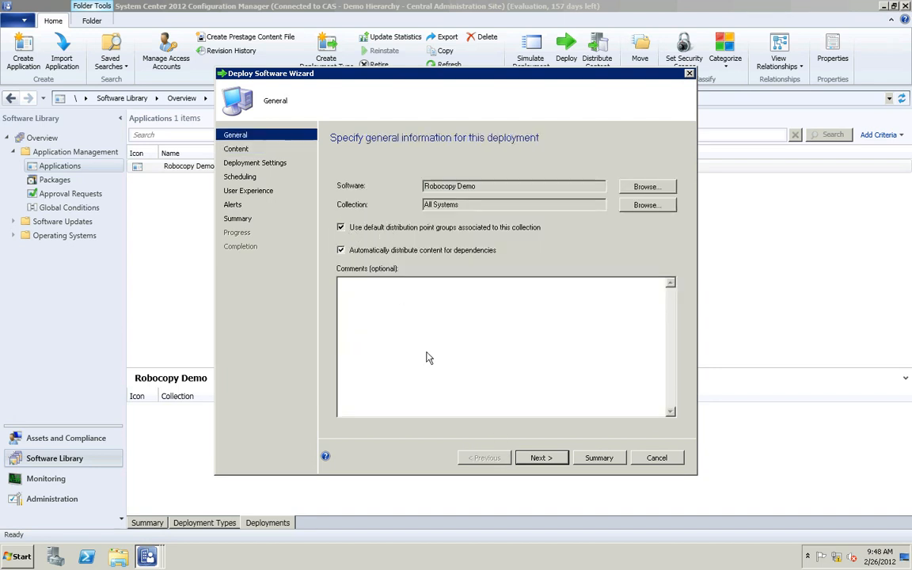
{"action": "left_click", "coordinate": [538, 458]}
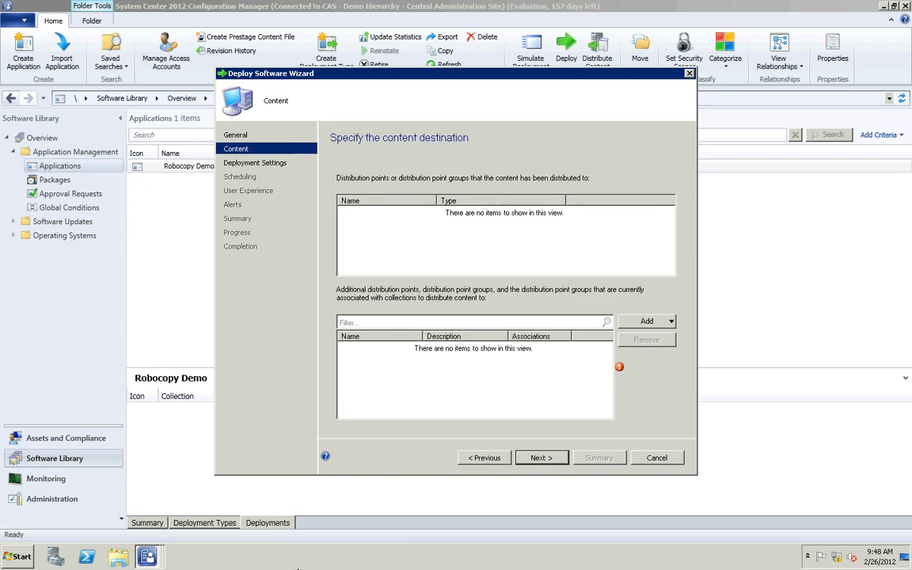
{"action": "left_click", "coordinate": [475, 457]}
{"action": "left_click", "coordinate": [339, 228]}
{"action": "left_click", "coordinate": [531, 464]}
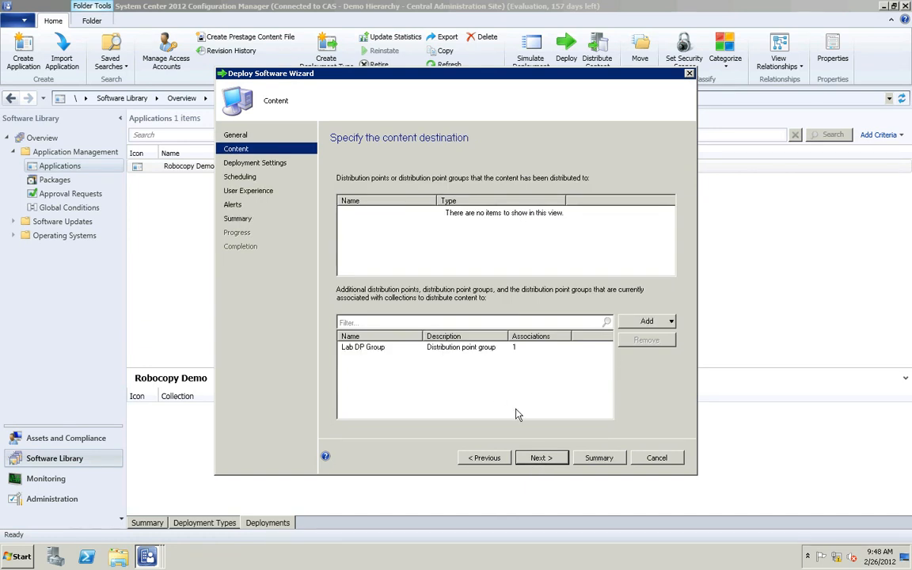
Step: Check what kinds of content destination can be added, then review the deployment action choices and keep Install
{"action": "left_click", "coordinate": [641, 322]}
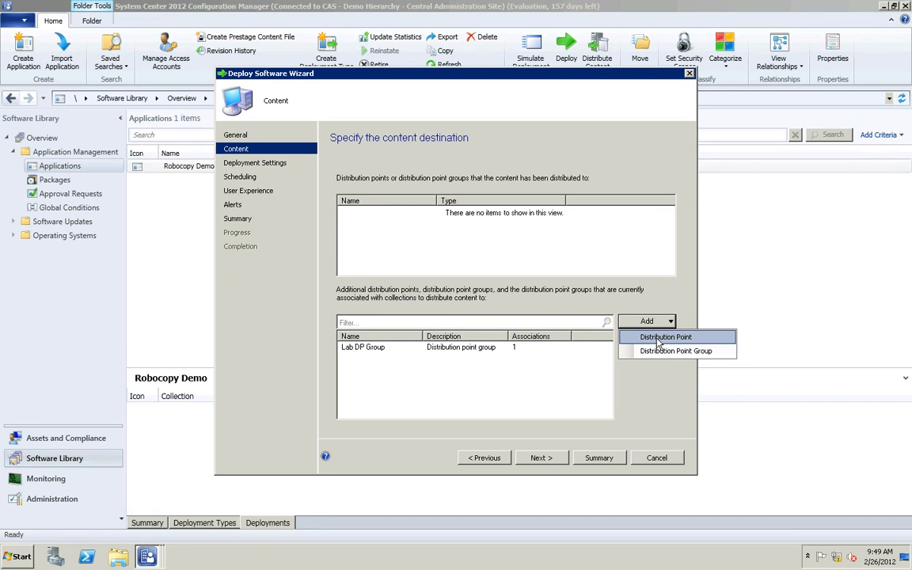
{"action": "left_click", "coordinate": [542, 458]}
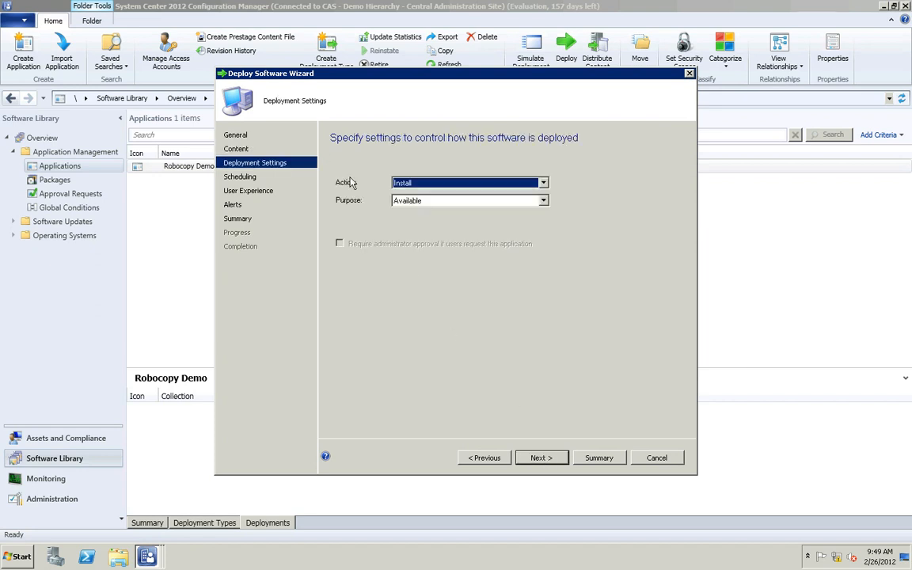
{"action": "left_click", "coordinate": [422, 184]}
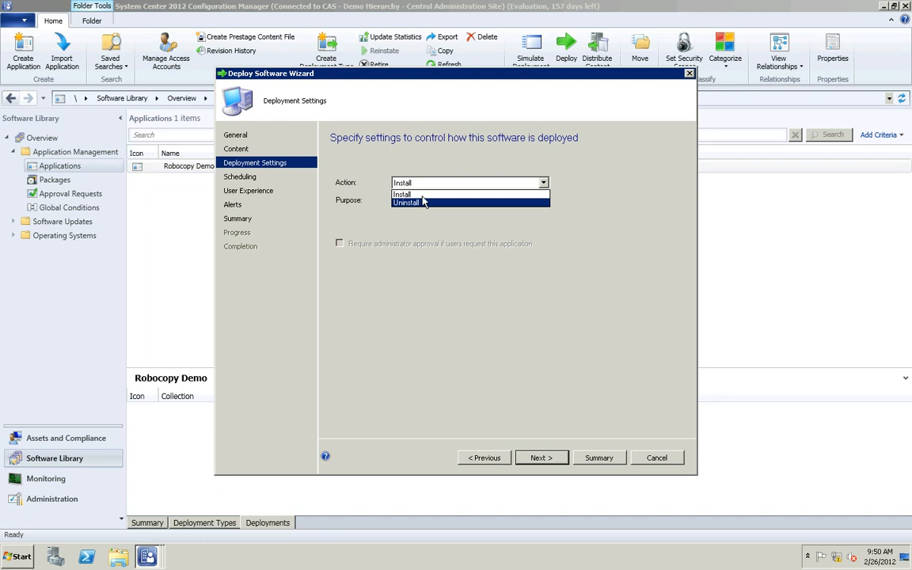
{"action": "left_click", "coordinate": [407, 194]}
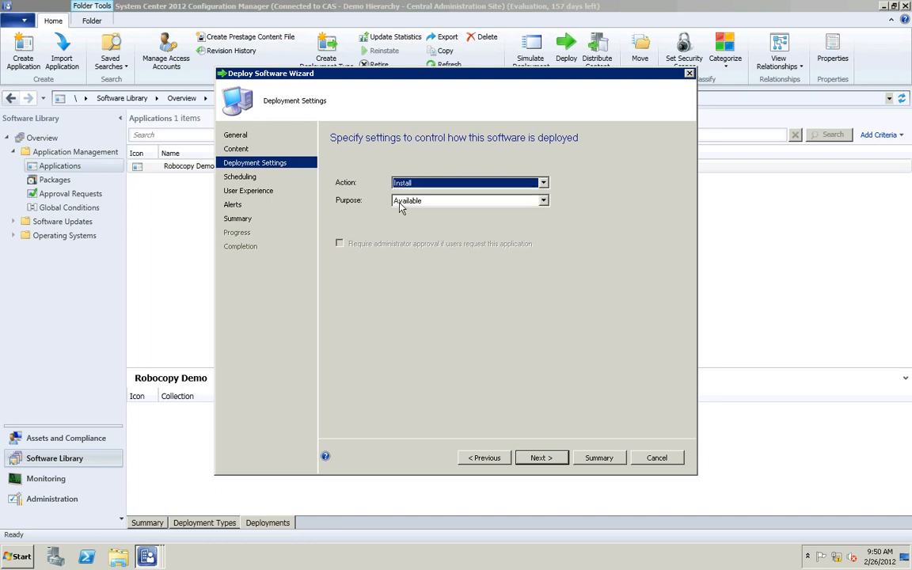
Step: Compare the deployment options offered for the Required and Available purposes, leaving the purpose set to Available
{"action": "left_click", "coordinate": [400, 201]}
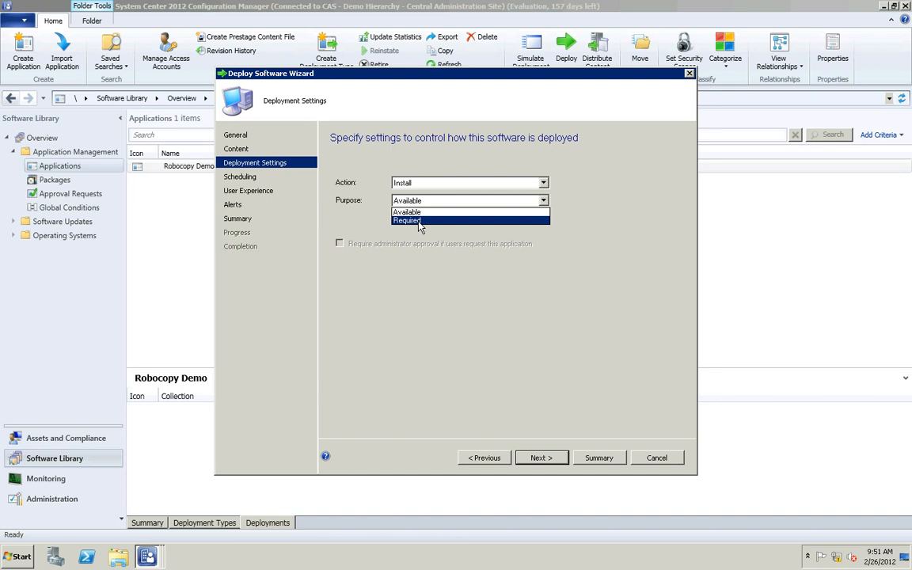
{"action": "left_click", "coordinate": [408, 220]}
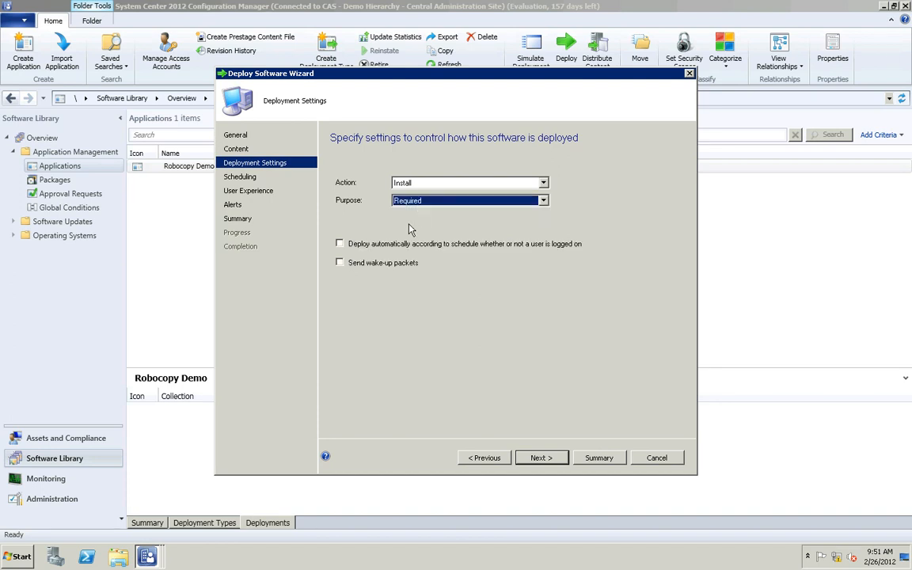
{"action": "left_click", "coordinate": [417, 204]}
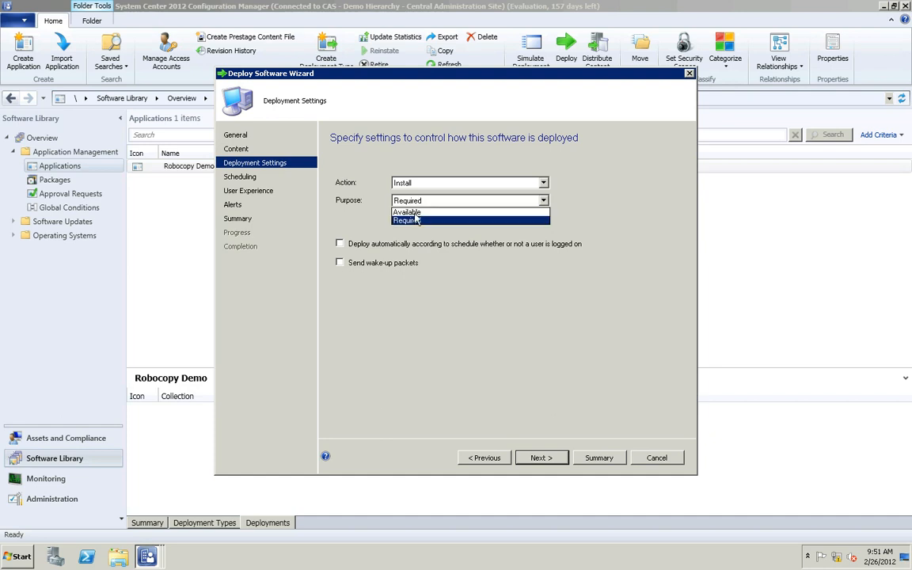
{"action": "left_click", "coordinate": [407, 212]}
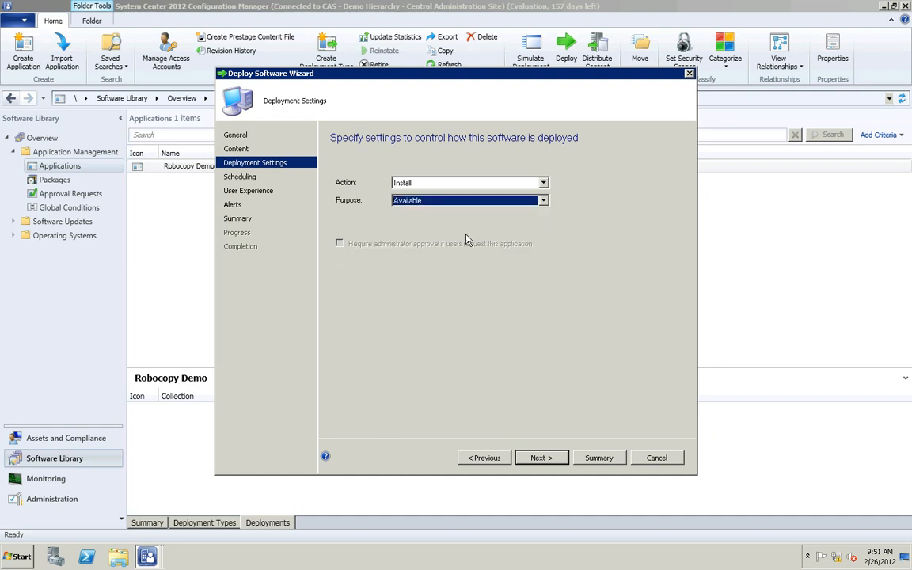
{"action": "left_click", "coordinate": [404, 203]}
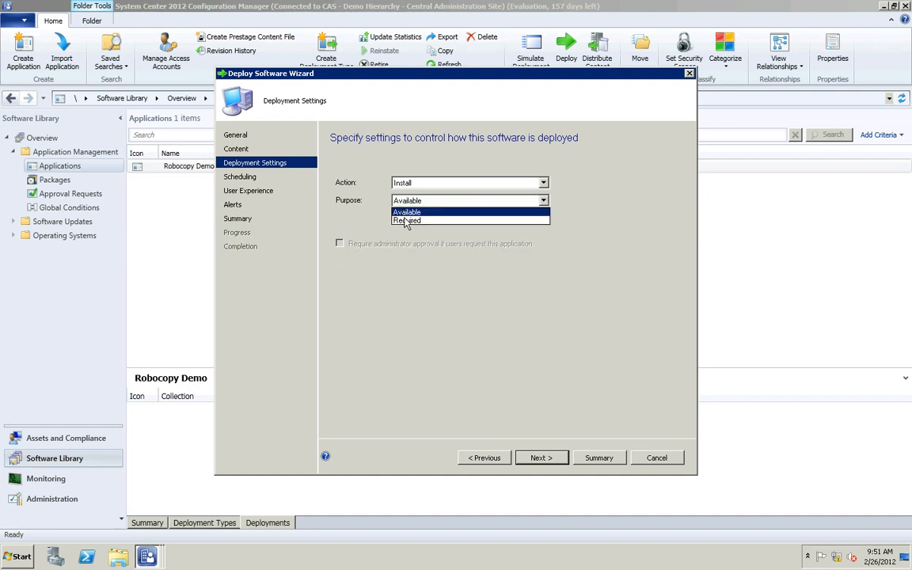
{"action": "left_click", "coordinate": [406, 221]}
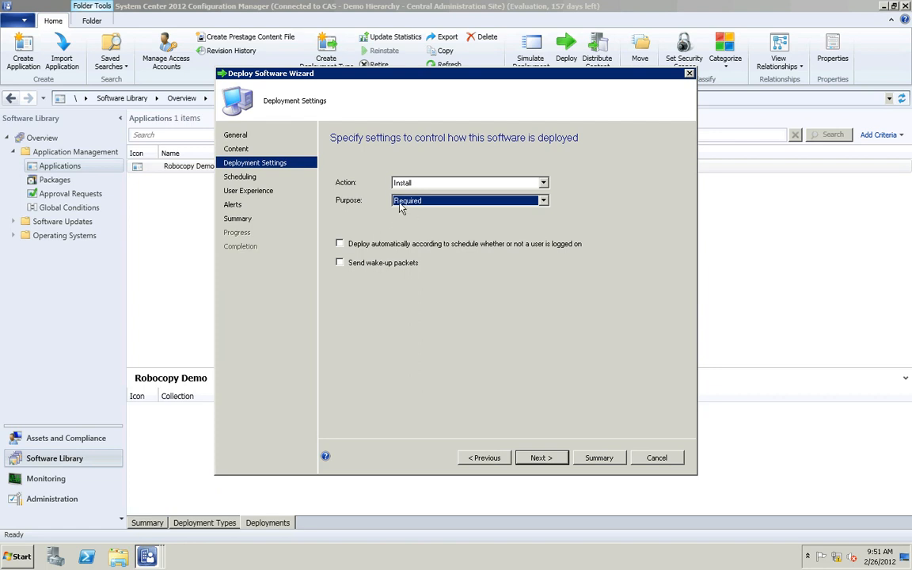
{"action": "left_click", "coordinate": [400, 202]}
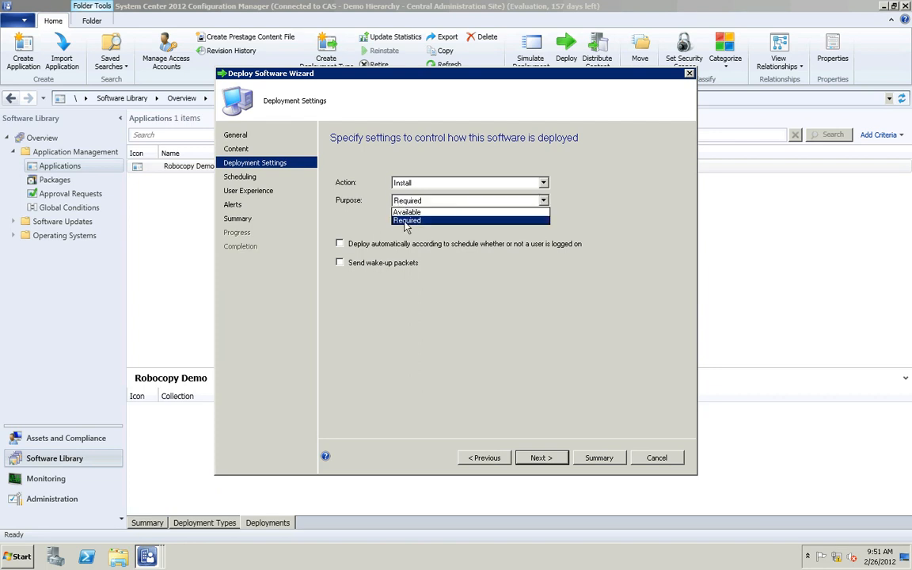
{"action": "left_click", "coordinate": [405, 221]}
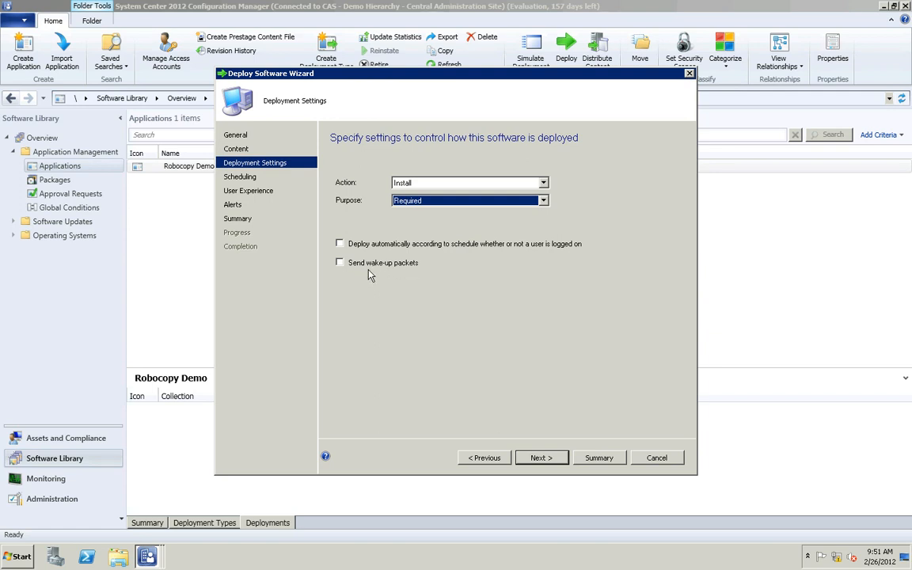
{"action": "left_click", "coordinate": [425, 204]}
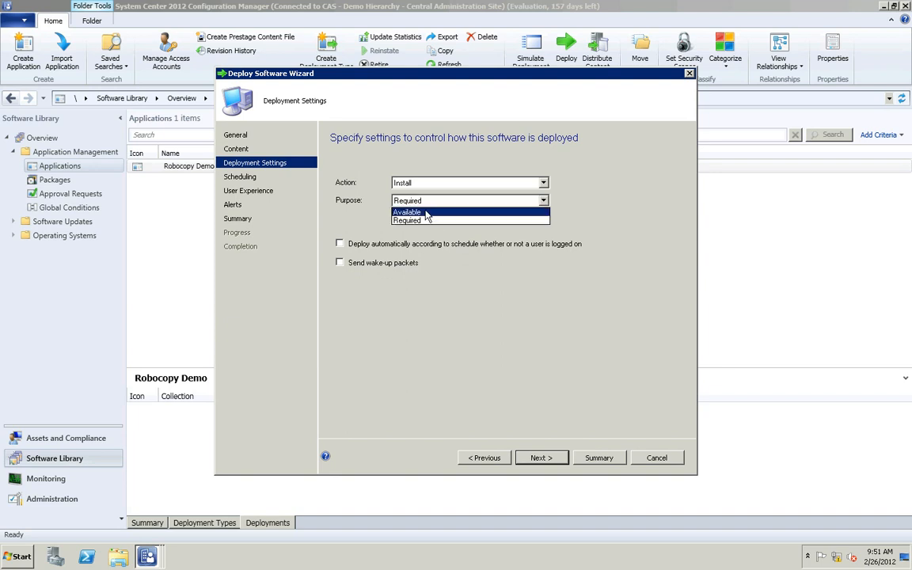
{"action": "left_click", "coordinate": [425, 214]}
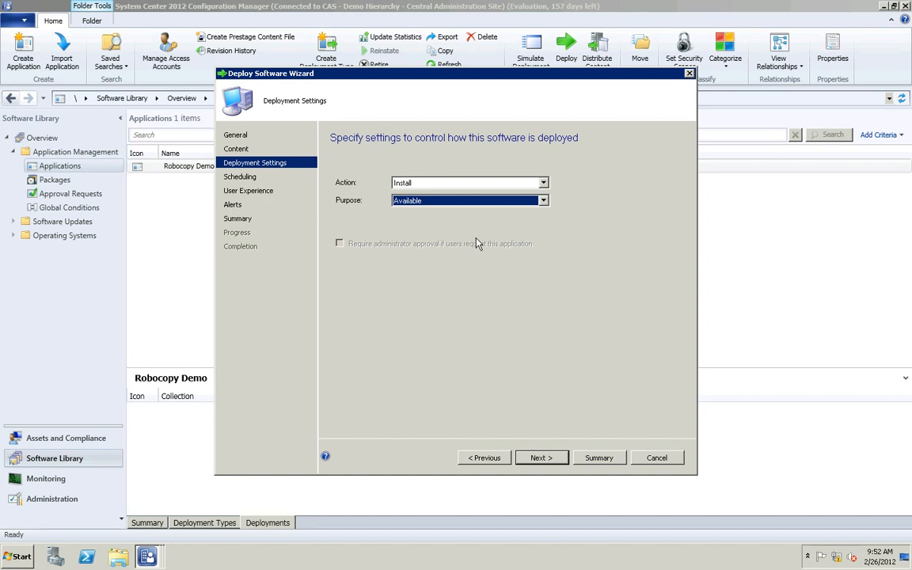
Step: Return to the general deployment information and change the target to the All Users user collection
{"action": "left_click", "coordinate": [496, 457]}
{"action": "left_click", "coordinate": [486, 458]}
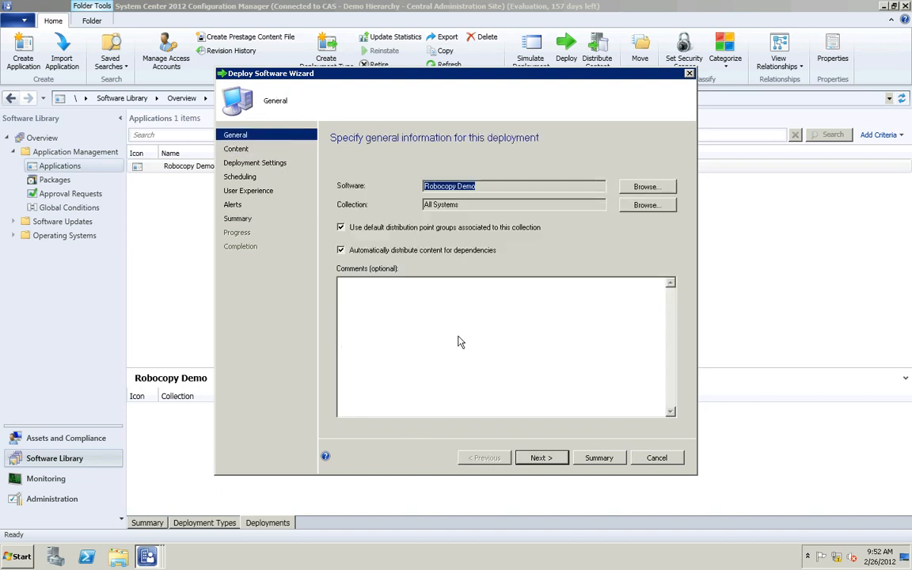
{"action": "left_click", "coordinate": [645, 211]}
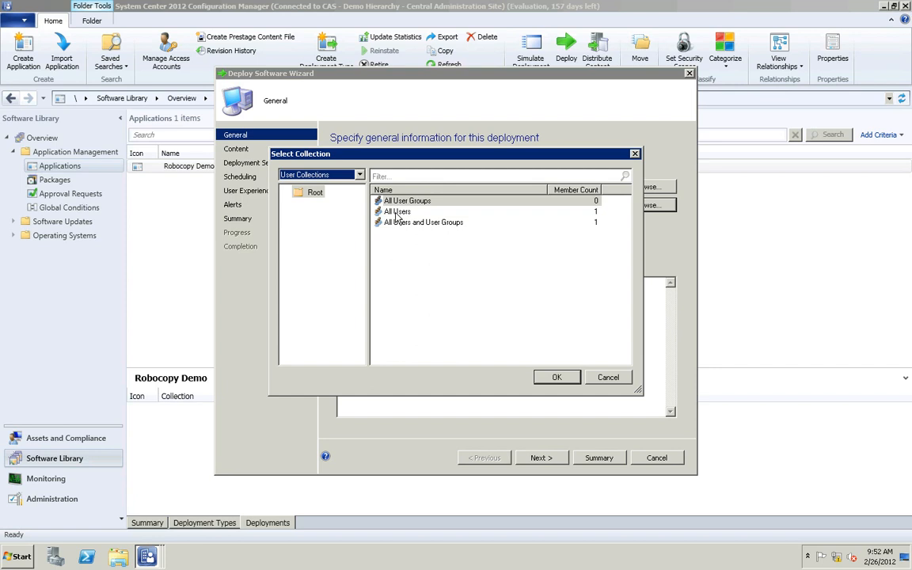
{"action": "left_click", "coordinate": [397, 212]}
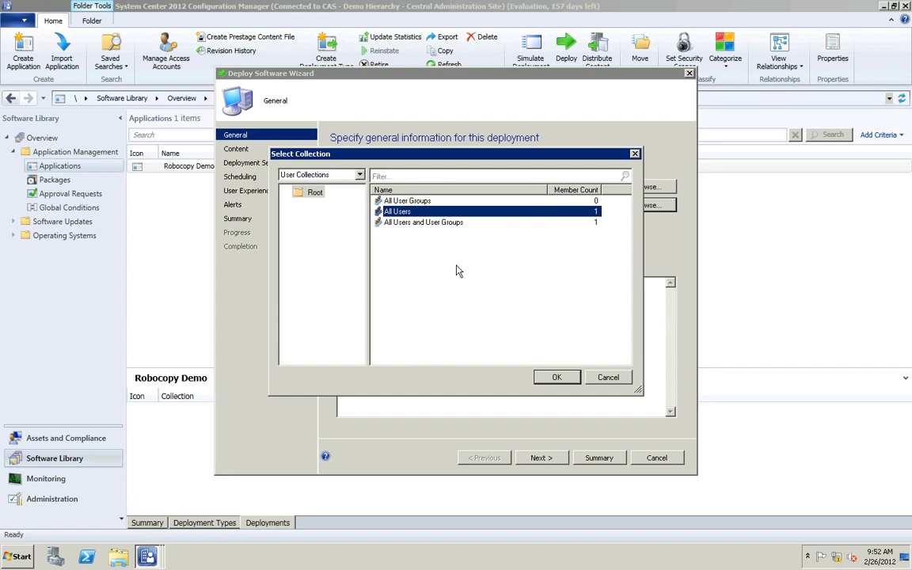
{"action": "left_click", "coordinate": [555, 377]}
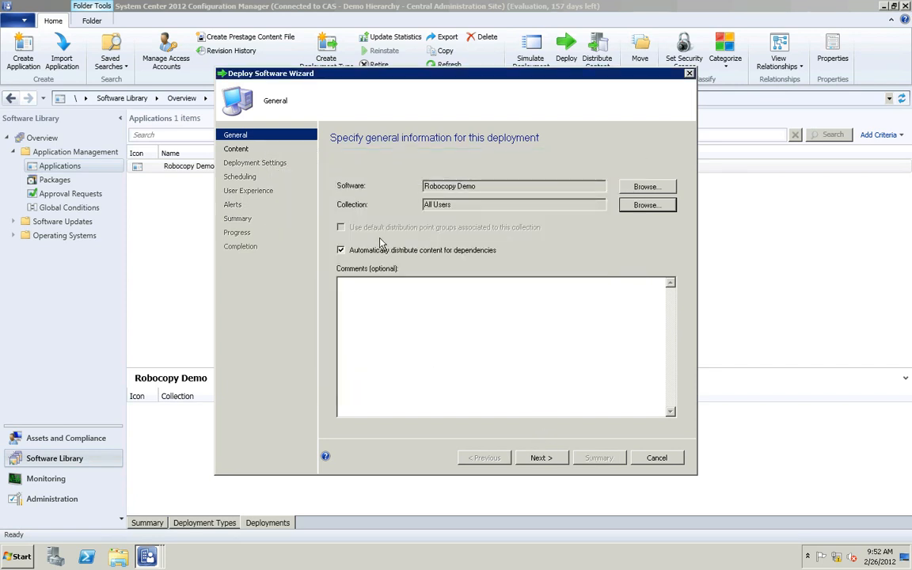
Step: Add the Lab DP Group distribution point group as the content destination and continue to the deployment settings
{"action": "left_click", "coordinate": [535, 458]}
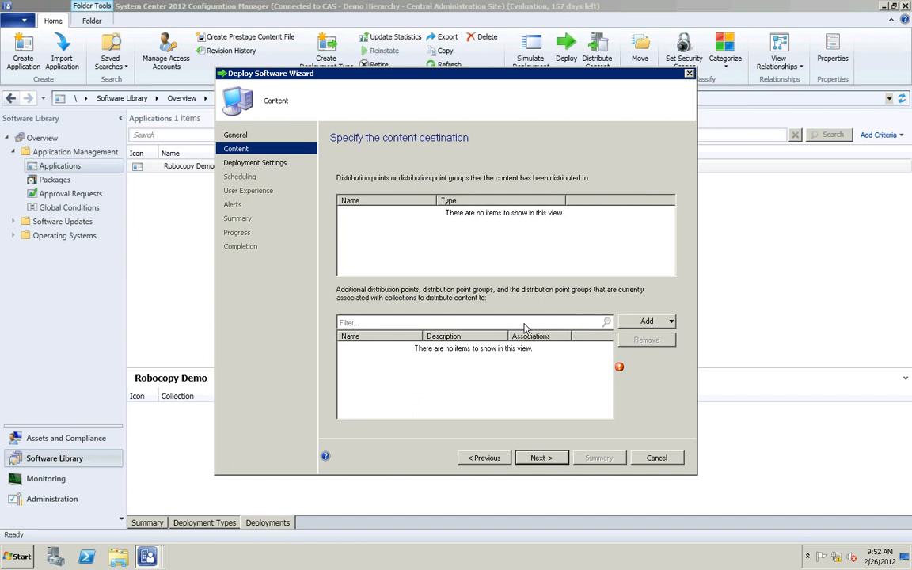
{"action": "left_click", "coordinate": [637, 322]}
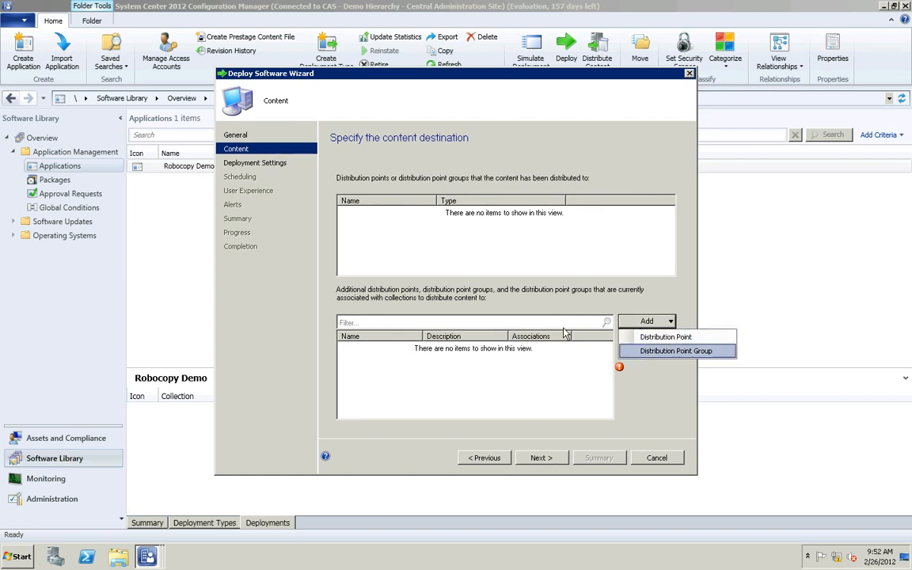
{"action": "left_click", "coordinate": [354, 242]}
{"action": "left_click", "coordinate": [486, 376]}
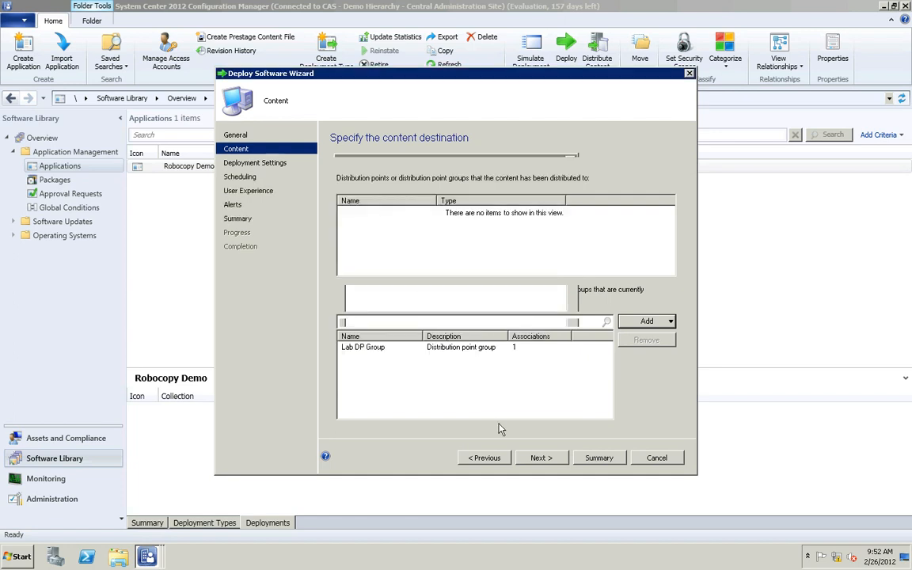
{"action": "left_click", "coordinate": [541, 458]}
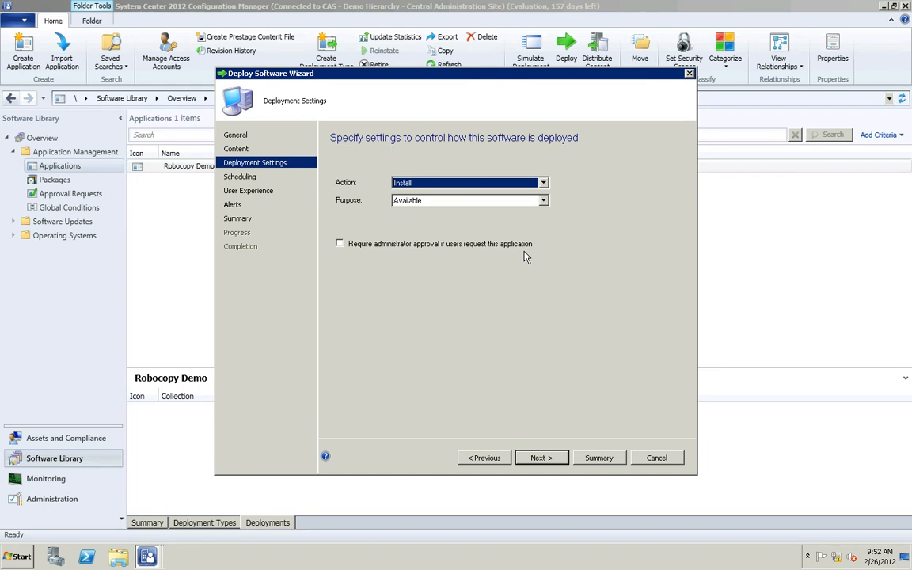
Step: Accept the default deployment settings and schedule, and keep user notifications on Display in Software Center, and only show notifications for computer restarts
{"action": "left_click", "coordinate": [554, 457]}
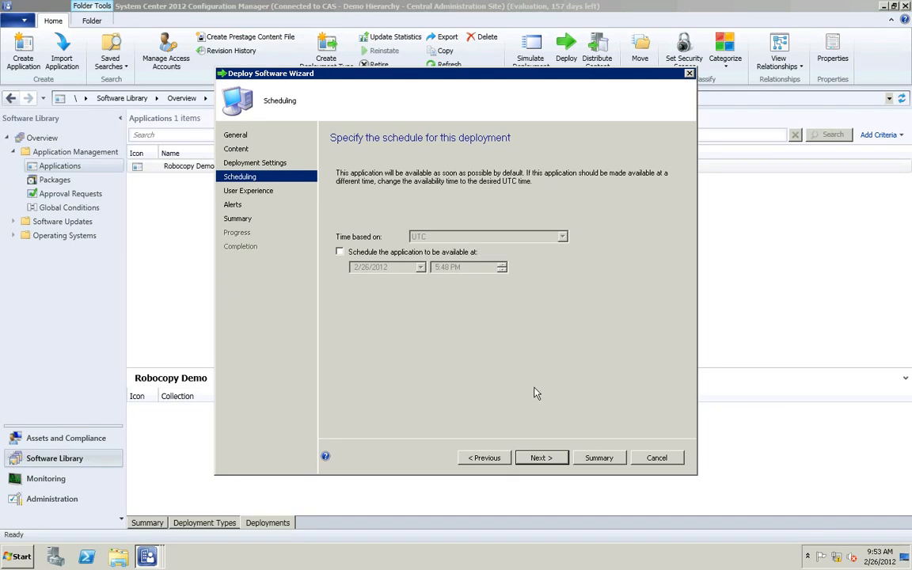
{"action": "left_click", "coordinate": [551, 462]}
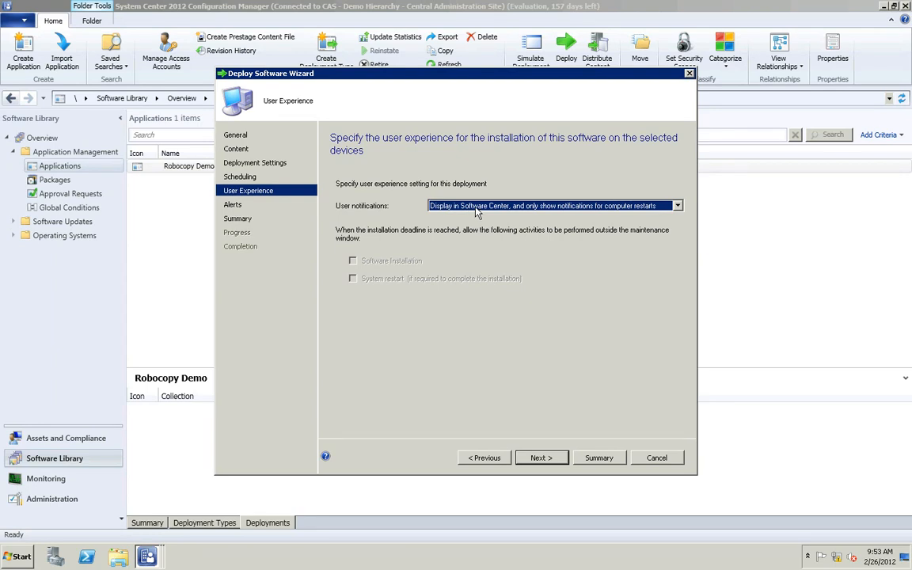
{"action": "left_click", "coordinate": [612, 208]}
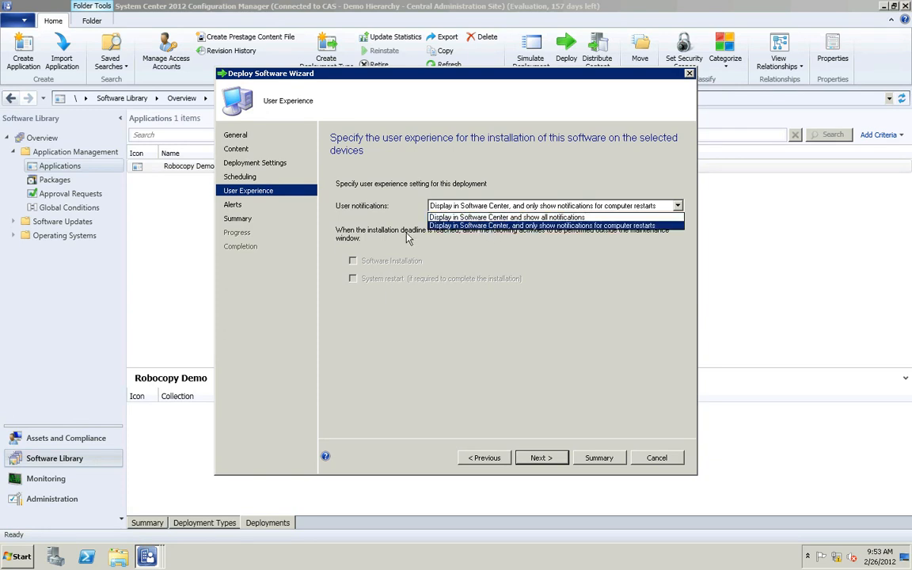
{"action": "left_click", "coordinate": [430, 227]}
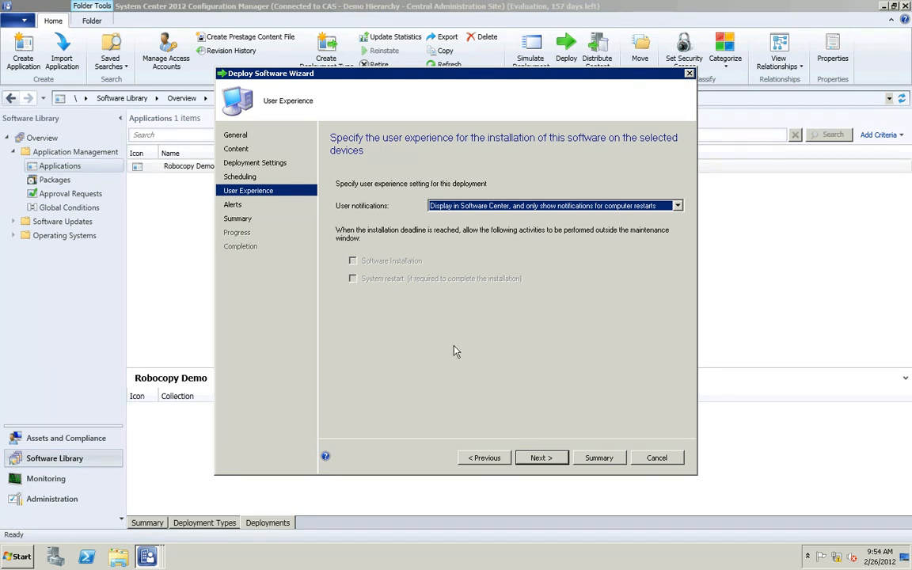
Step: Leave all deployment alerts disabled, apply the Robocopy Demo deployment to All Users, and close the completed wizard
{"action": "left_click", "coordinate": [536, 457]}
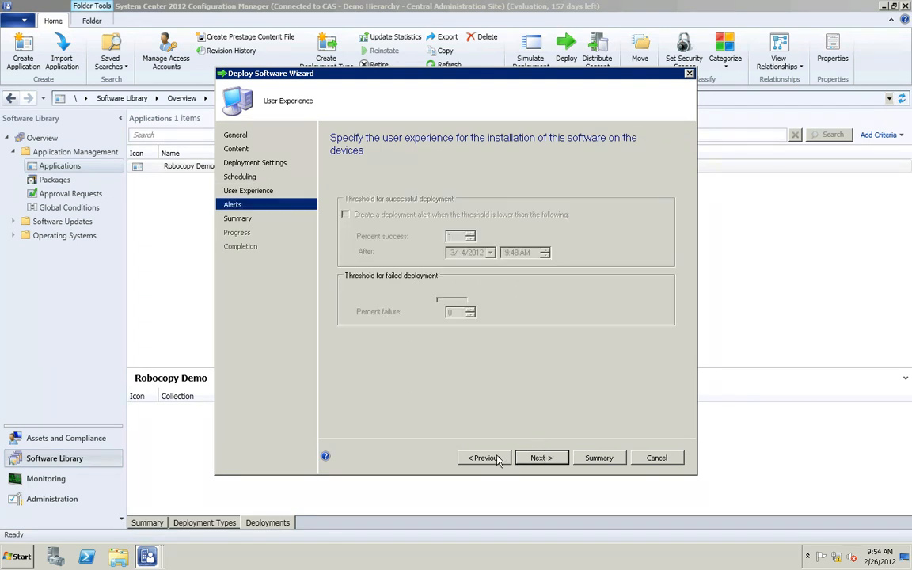
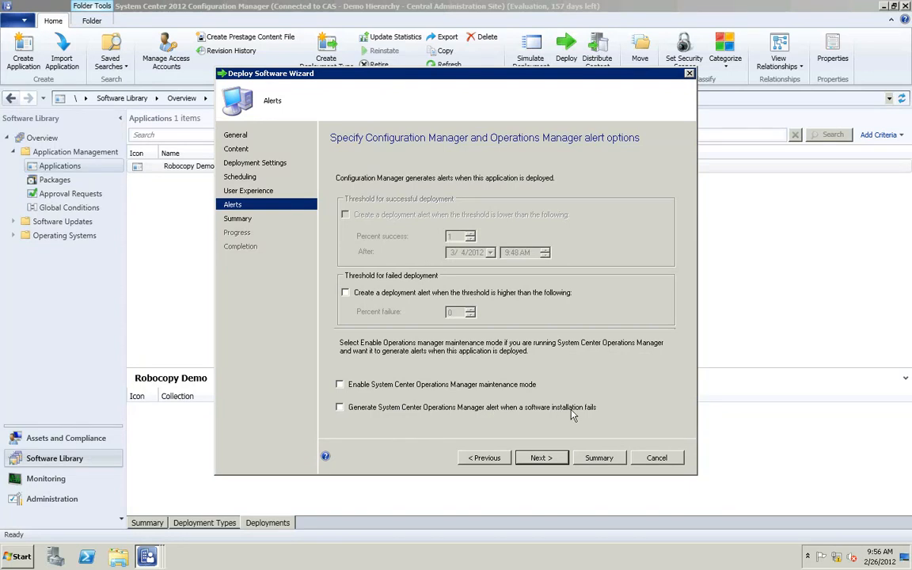
{"action": "left_click", "coordinate": [546, 459]}
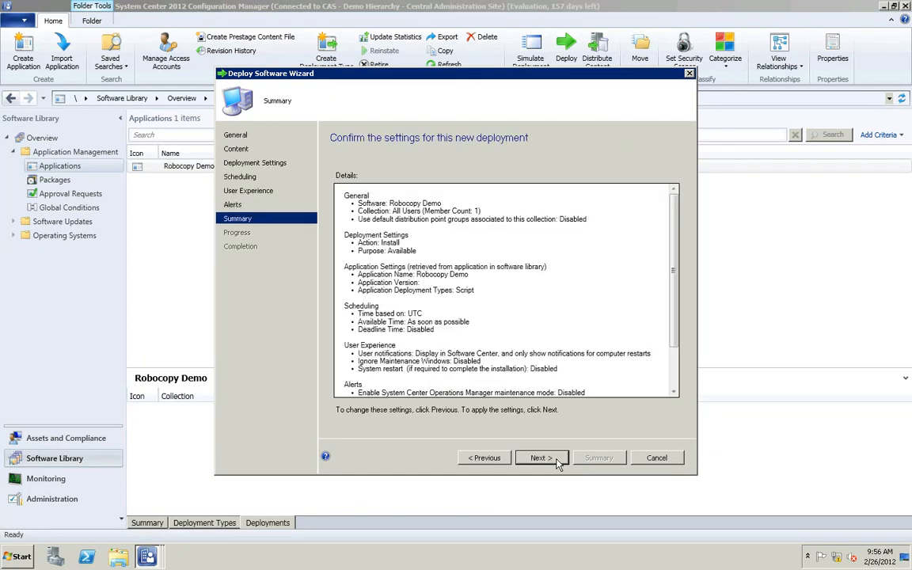
{"action": "left_click", "coordinate": [538, 464]}
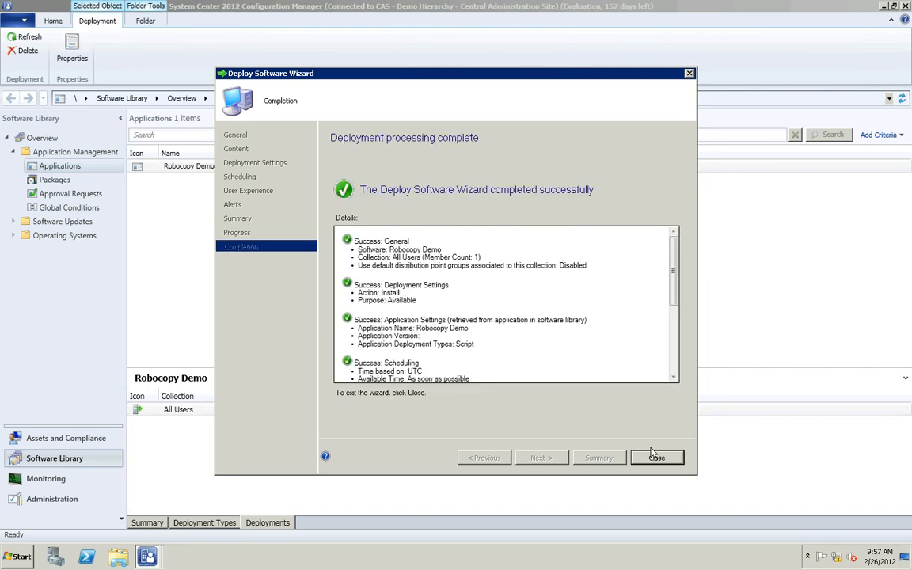
{"action": "left_click", "coordinate": [654, 464]}
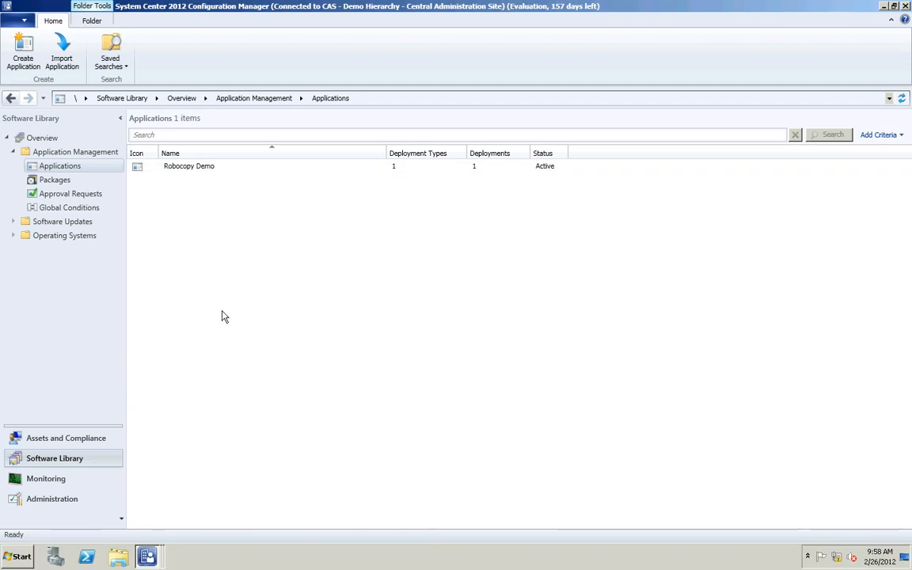
Step: Review the Computer Agent and Software Deployment sections of the Default Client Settings, and leave without saving changes
{"action": "left_click", "coordinate": [67, 499]}
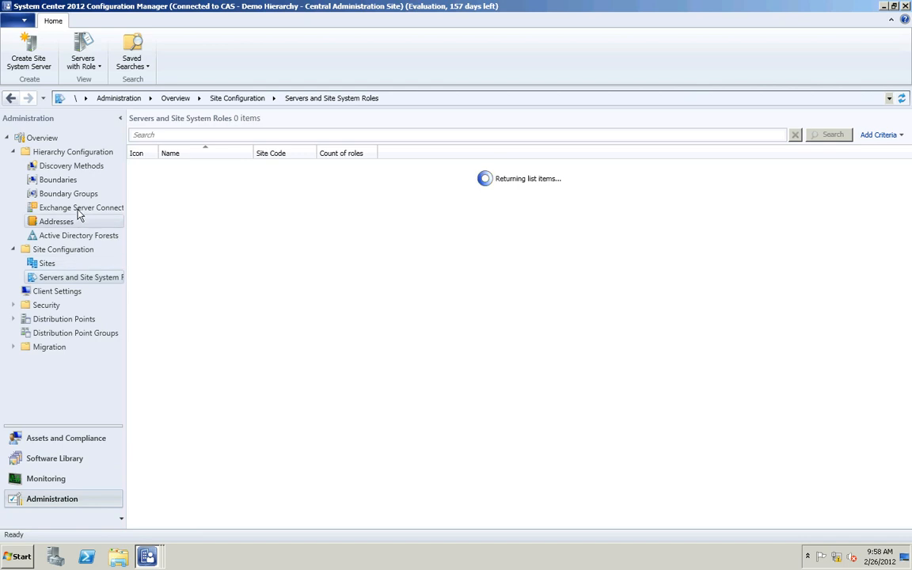
{"action": "left_click", "coordinate": [55, 291]}
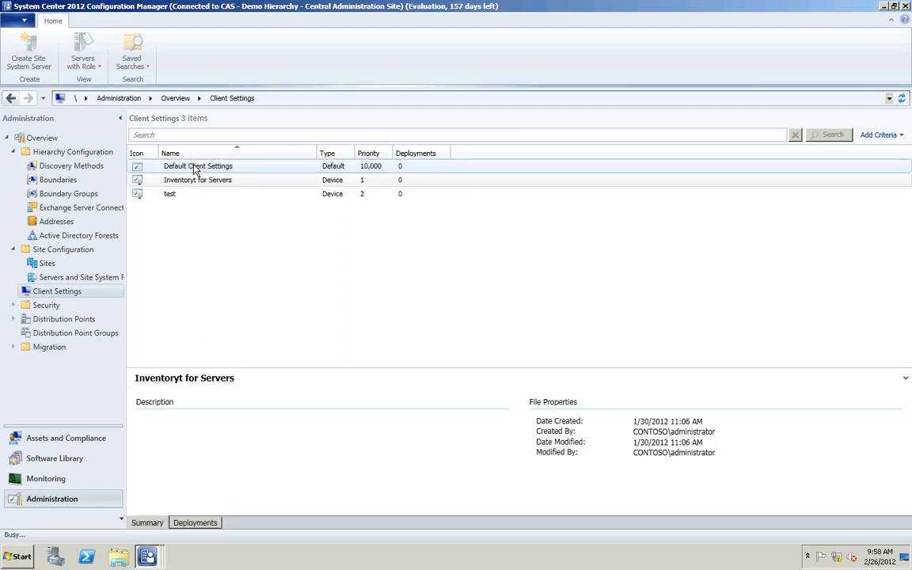
{"action": "left_click", "coordinate": [194, 166]}
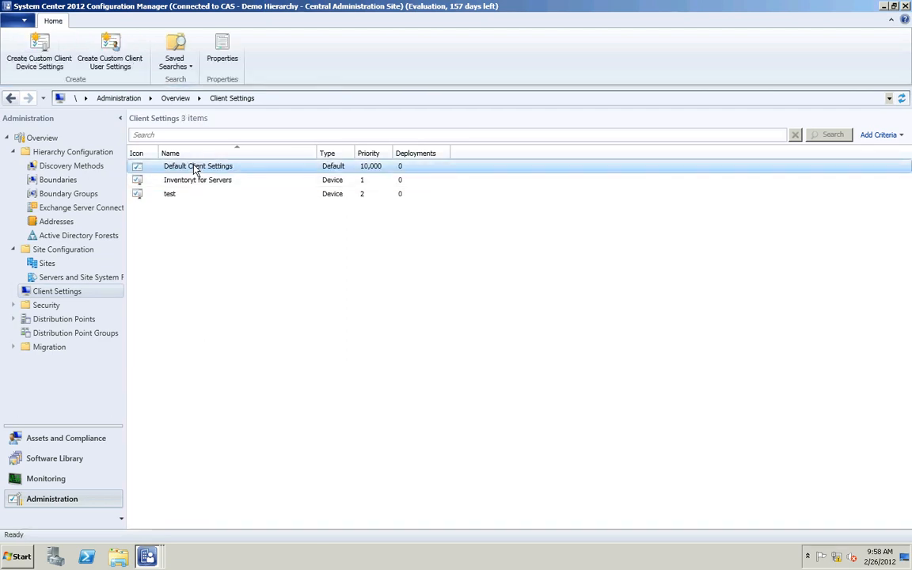
{"action": "right_click", "coordinate": [195, 167]}
{"action": "left_click", "coordinate": [219, 179]}
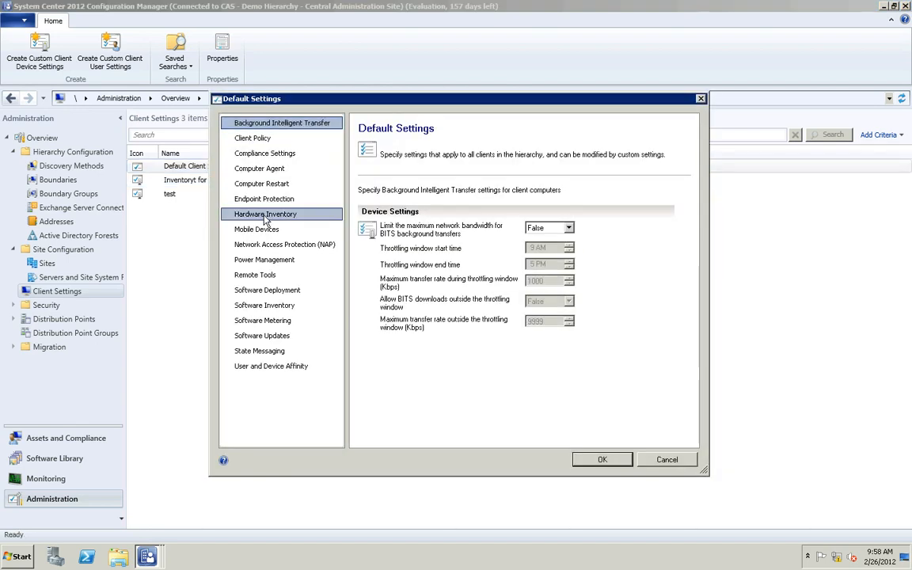
{"action": "left_click", "coordinate": [270, 290]}
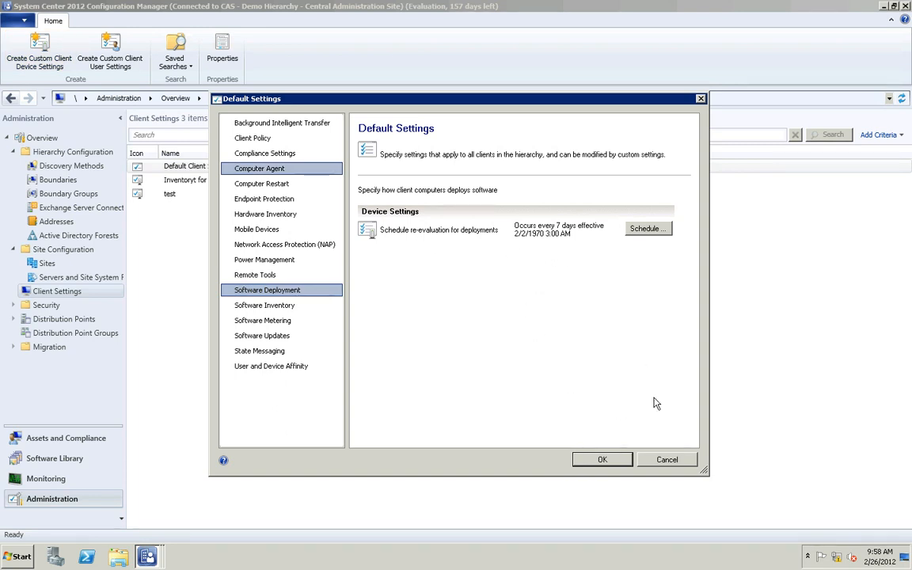
{"action": "left_click", "coordinate": [672, 466]}
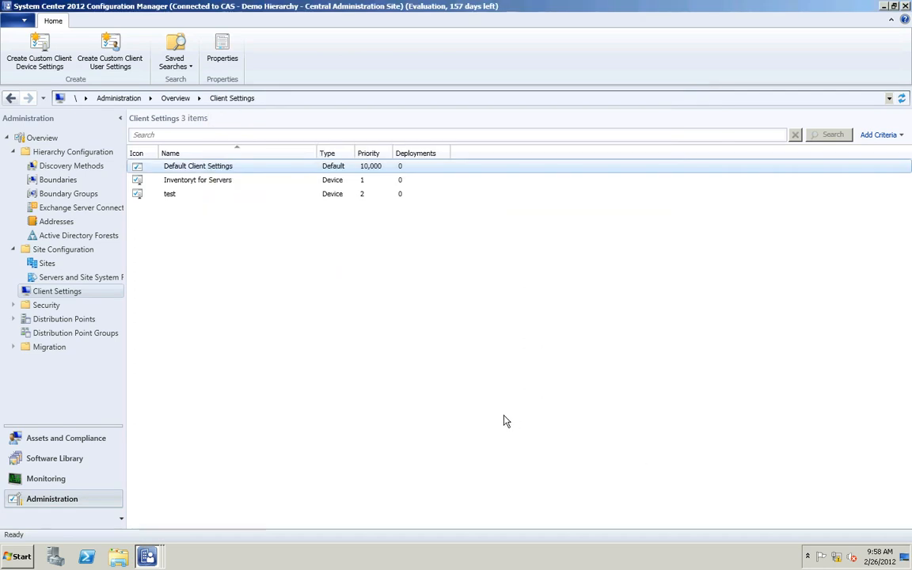
Step: Return to the application list in the Software Library and dismiss the already completed Create Application Wizard for Robocopy Demo
{"action": "left_click", "coordinate": [48, 461]}
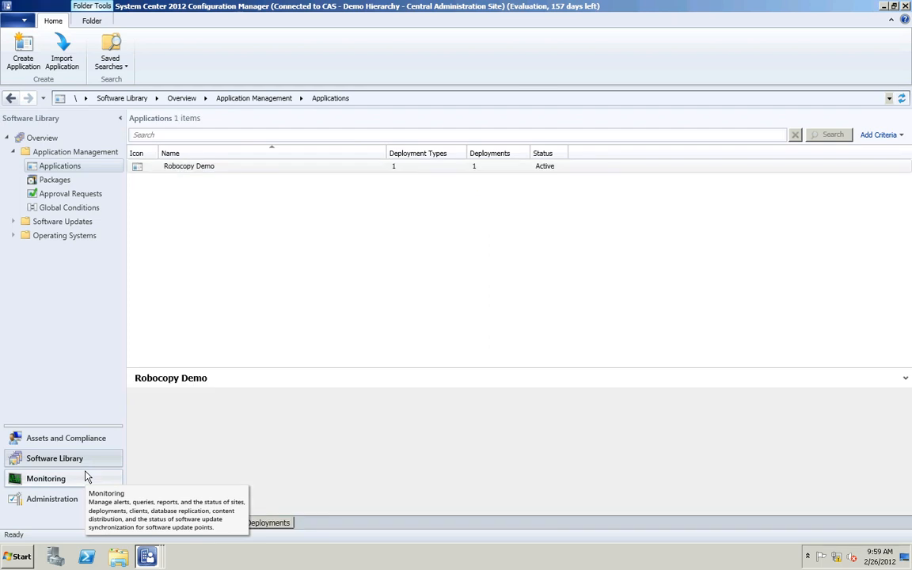
{"action": "left_click", "coordinate": [200, 173]}
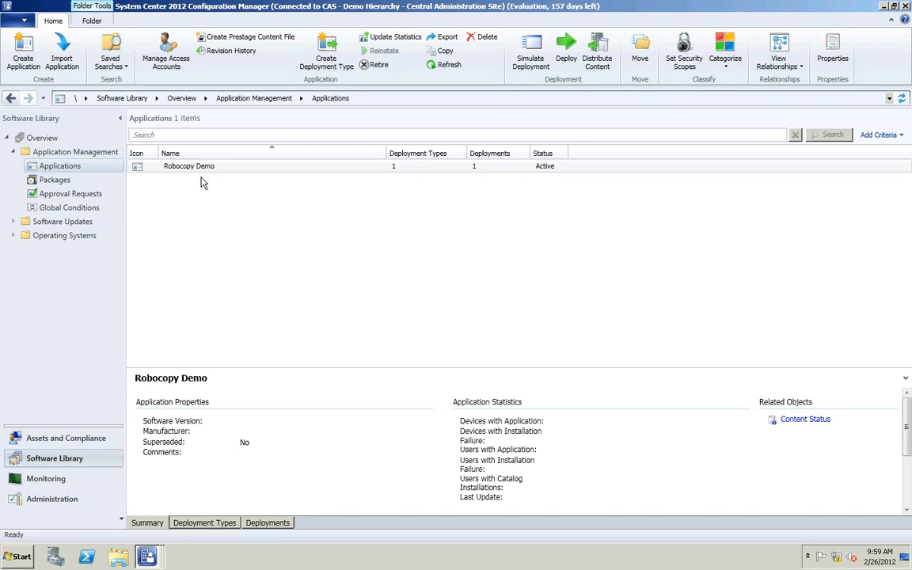
{"action": "left_click", "coordinate": [191, 174]}
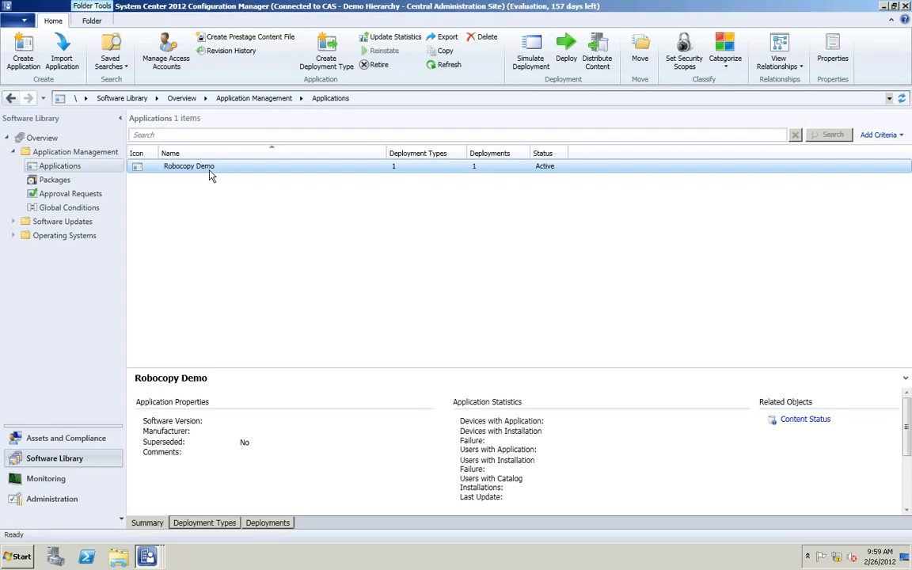
{"action": "left_click", "coordinate": [82, 169]}
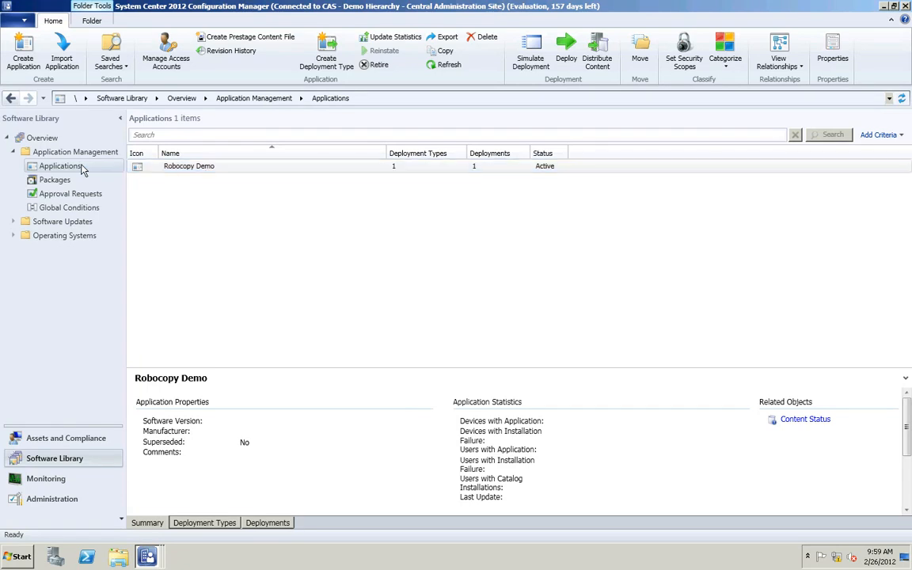
{"action": "right_click", "coordinate": [82, 167]}
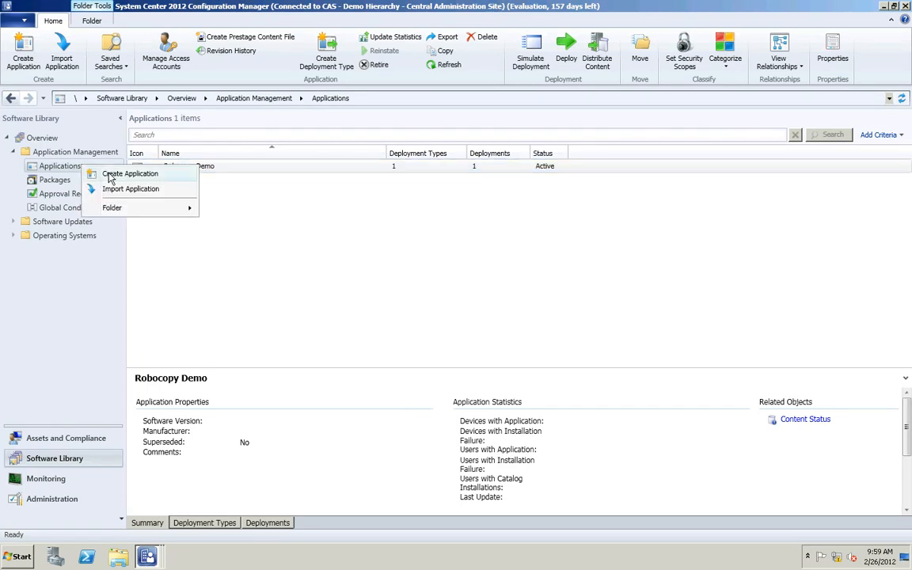
{"action": "left_click", "coordinate": [111, 178]}
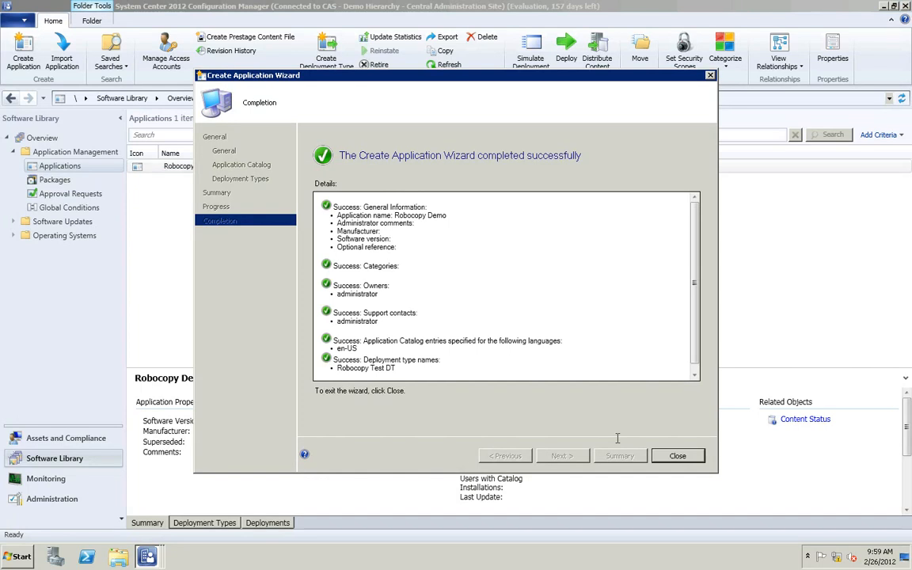
{"action": "left_click", "coordinate": [677, 456]}
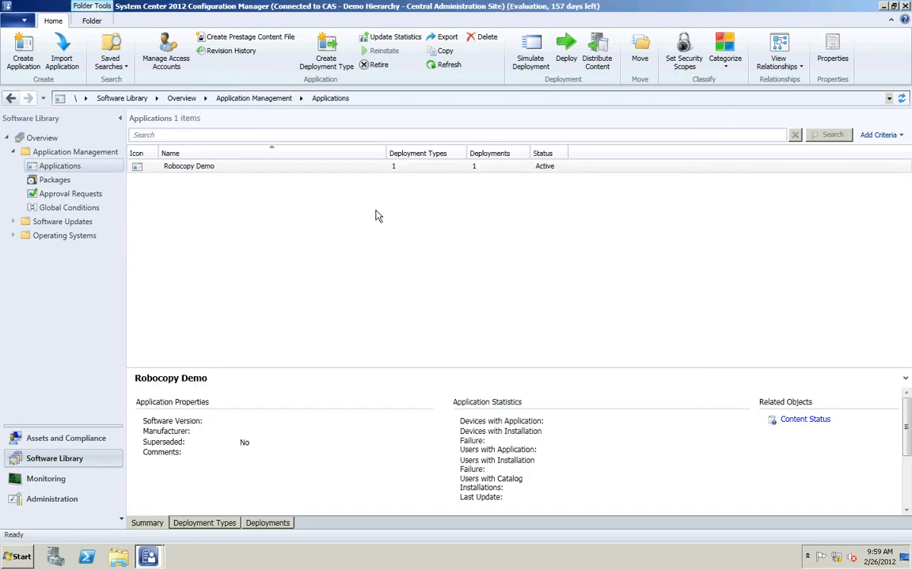
Step: Start a new application with manually specified information, name it .NET 2.0 Demo, and keep the default Application Catalog entry
{"action": "right_click", "coordinate": [68, 169]}
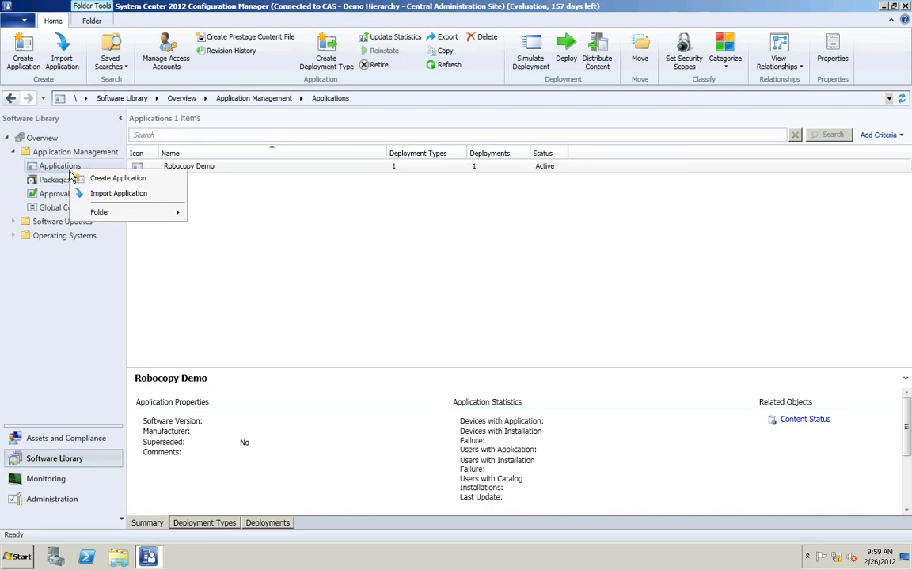
{"action": "left_click", "coordinate": [124, 181]}
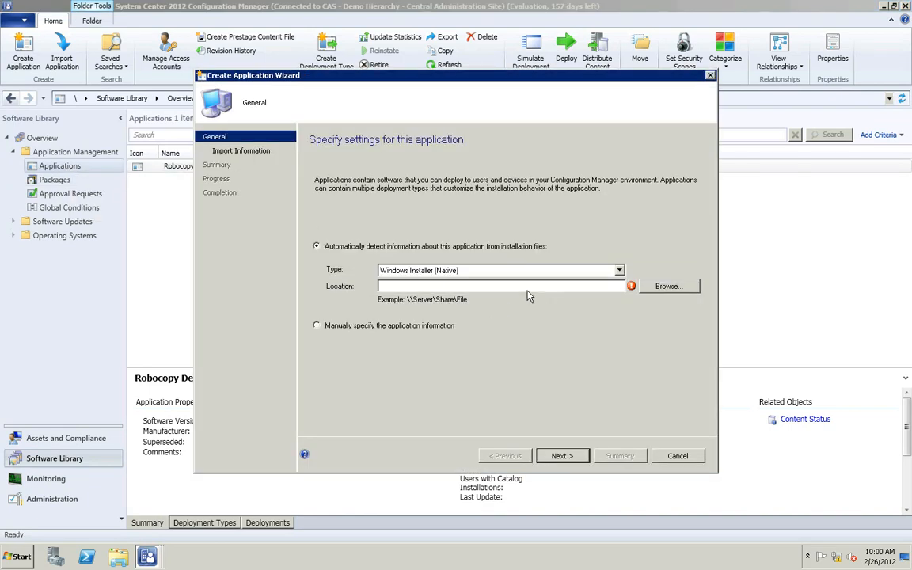
{"action": "left_click", "coordinate": [400, 326]}
{"action": "left_click", "coordinate": [562, 456]}
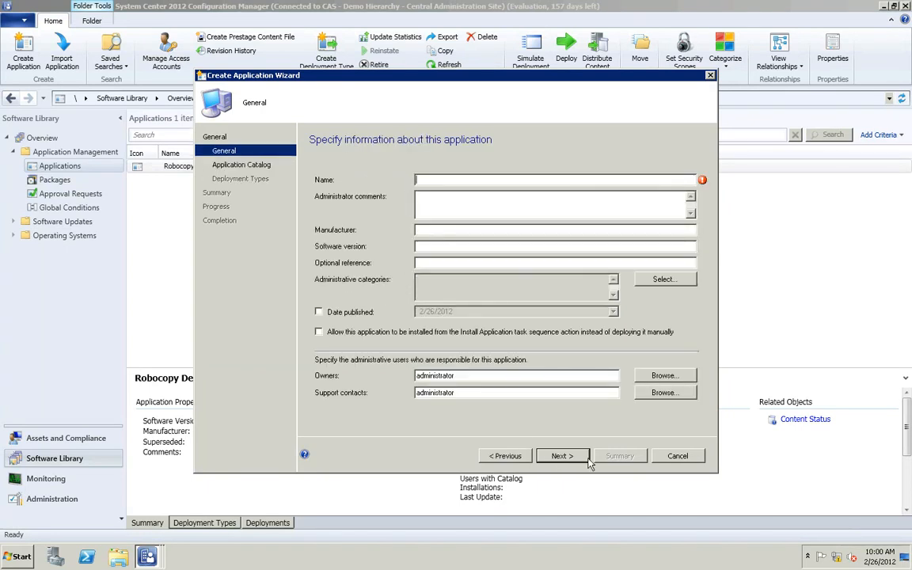
{"action": "type", "text": ".NET 2.0 Demo"}
{"action": "left_click", "coordinate": [575, 461]}
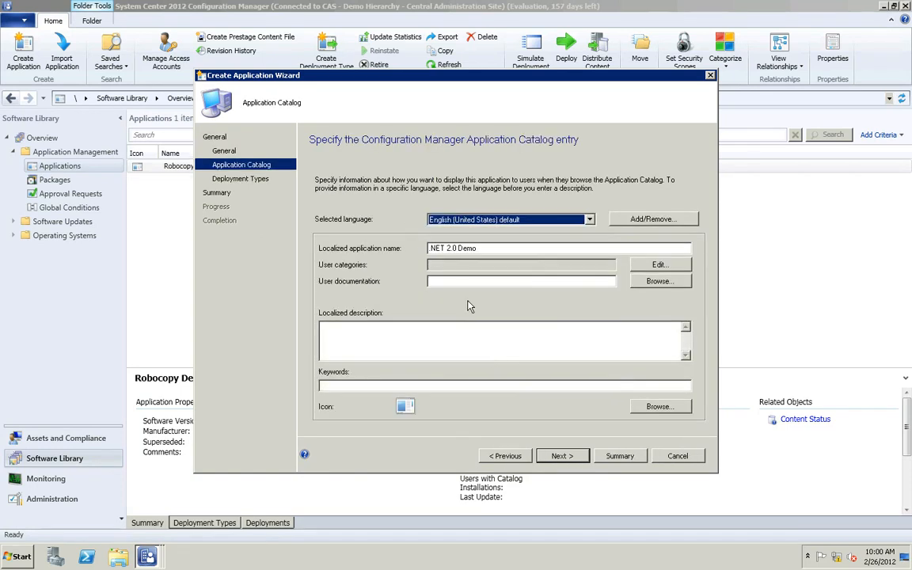
{"action": "left_click", "coordinate": [559, 462]}
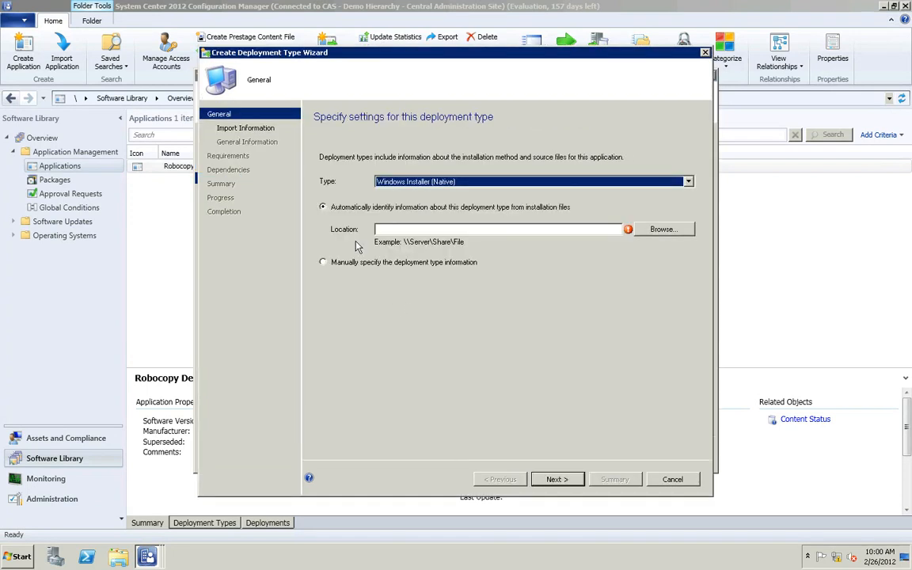
Step: Set the deployment type to Script Installer (Native), name it .NET 2.0 DT, and continue to its content settings
{"action": "left_click", "coordinate": [401, 183]}
{"action": "left_click", "coordinate": [365, 200]}
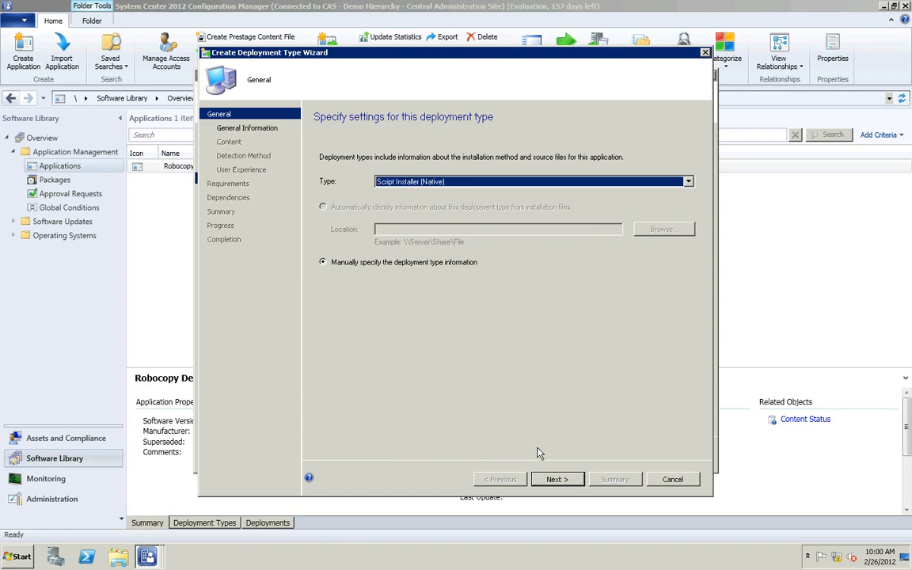
{"action": "left_click", "coordinate": [554, 481]}
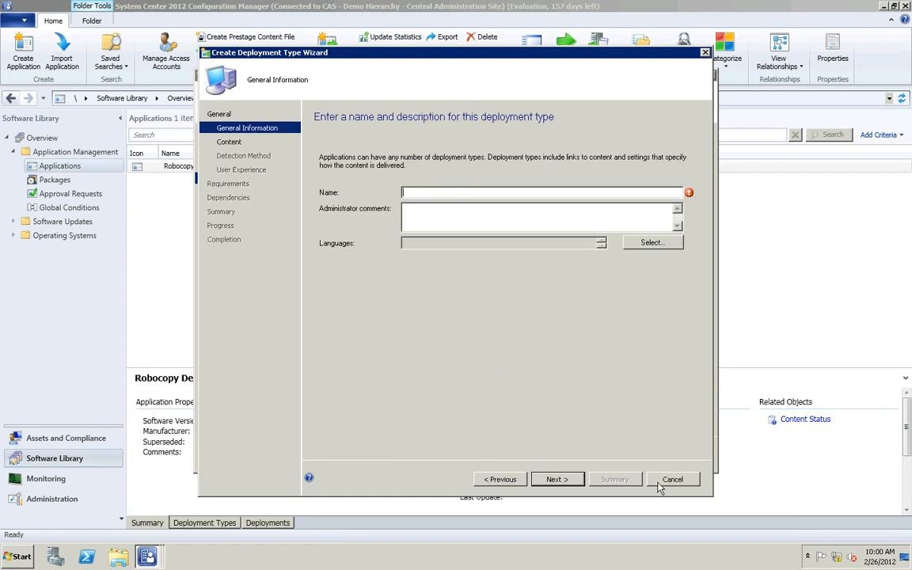
{"action": "type", "text": ".NET 2.0 DT"}
{"action": "left_click", "coordinate": [568, 482]}
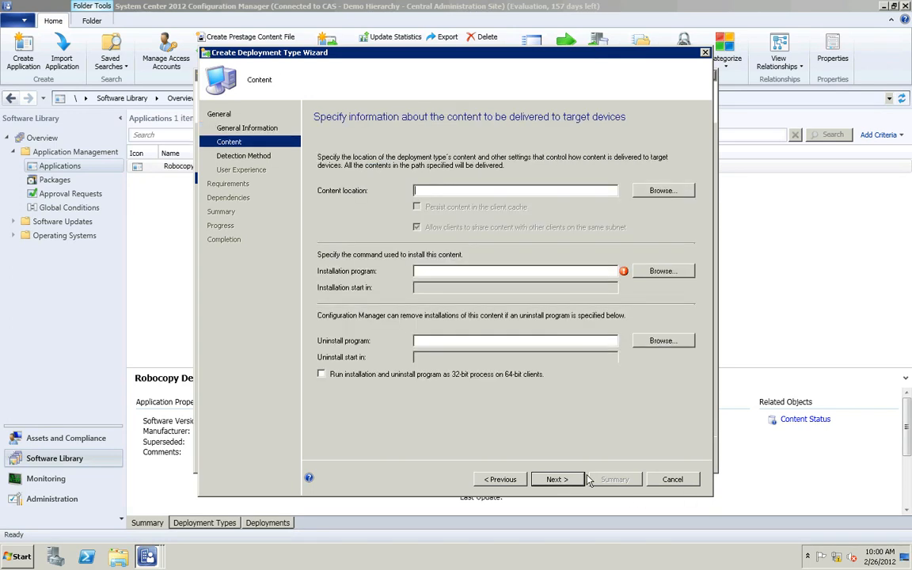
Step: Set the deployment type's content location to \\cmcas\c$\packagesrc\.net 2.0
{"action": "type", "text": "\\\\cmcas\\c$\\packagesrc"}
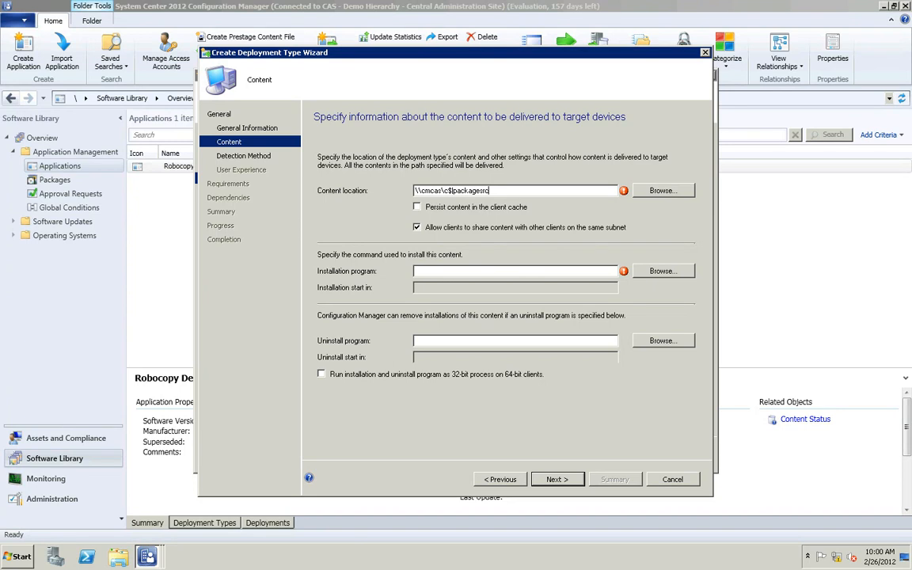
{"action": "key", "text": "BackSpace"}
{"action": "type", "text": "$\\package"}
Step: Check the package source folder names inside PackageSrc on the local C: drive
{"action": "left_click", "coordinate": [19, 557]}
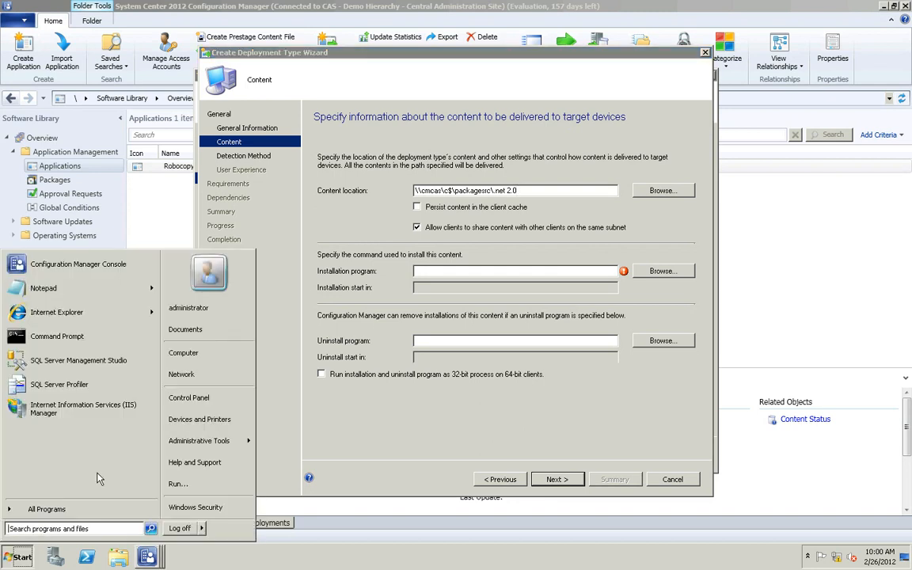
{"action": "left_click", "coordinate": [208, 353]}
{"action": "double_click", "coordinate": [286, 177]}
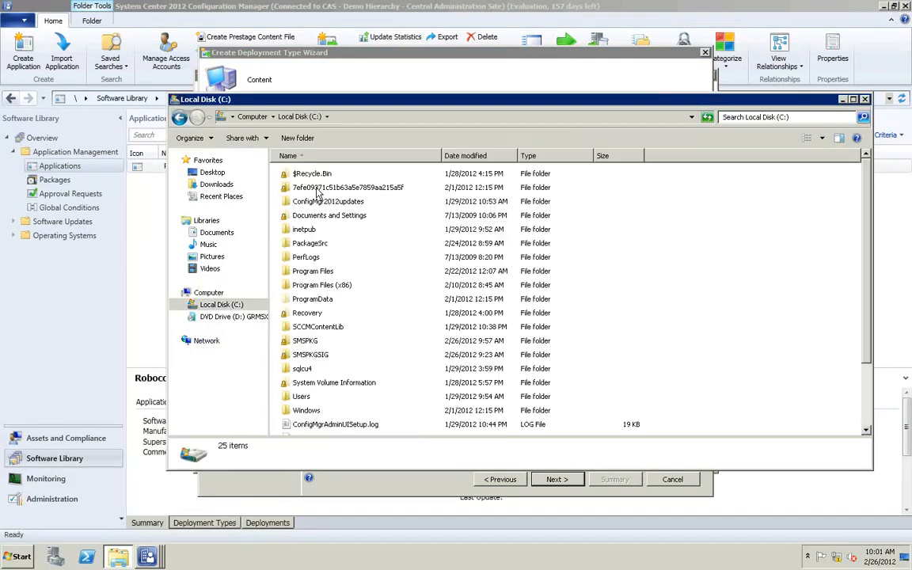
{"action": "double_click", "coordinate": [315, 243]}
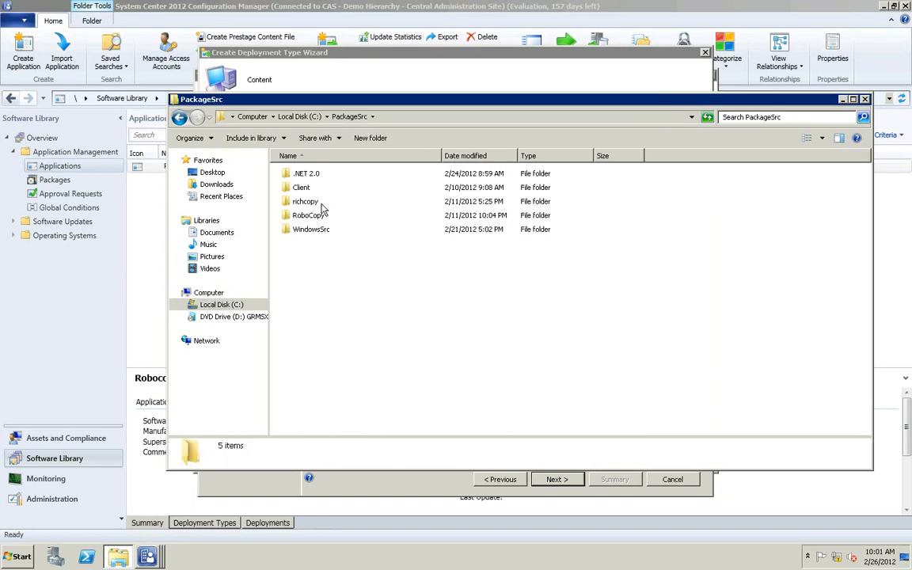
{"action": "left_click", "coordinate": [864, 100]}
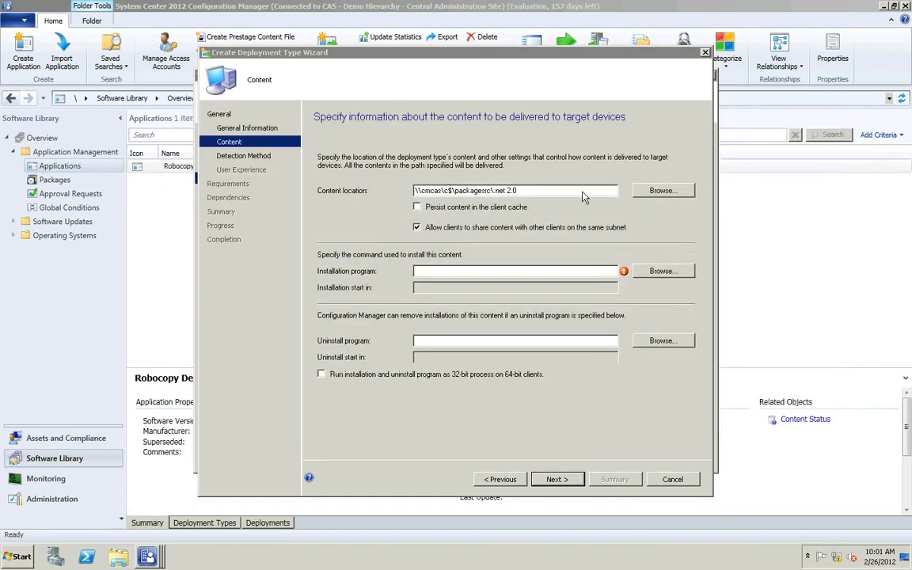
Step: Set the deployment type's installation program to .NET 2.0.exe from the content folder, accept the unverified publisher, and continue to the detection method
{"action": "left_click", "coordinate": [662, 272]}
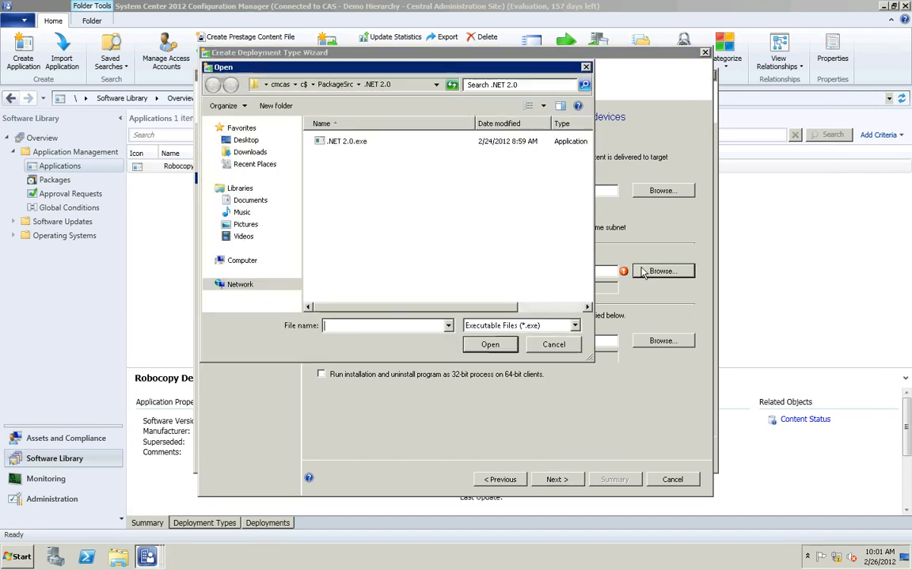
{"action": "left_click", "coordinate": [368, 150]}
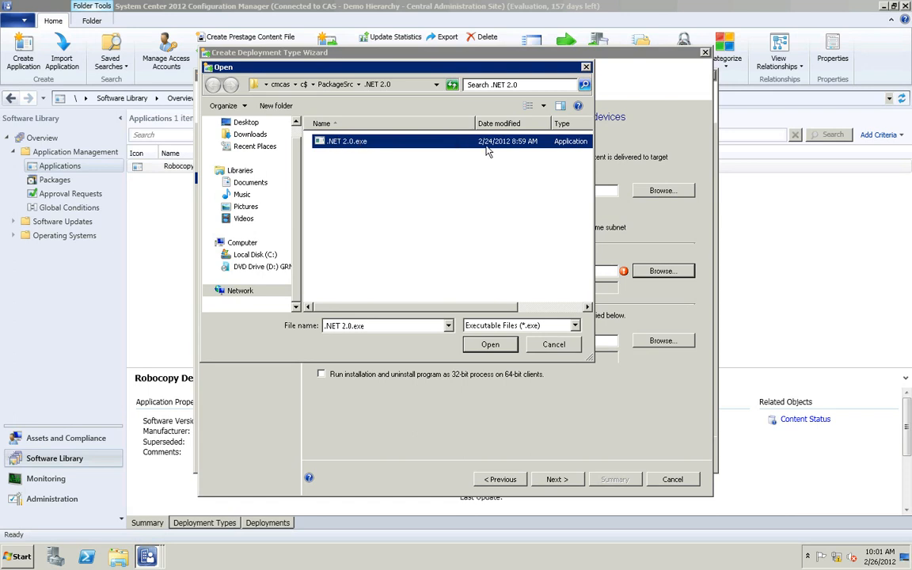
{"action": "left_click_drag", "start_coordinate": [496, 311], "coordinate": [564, 285]}
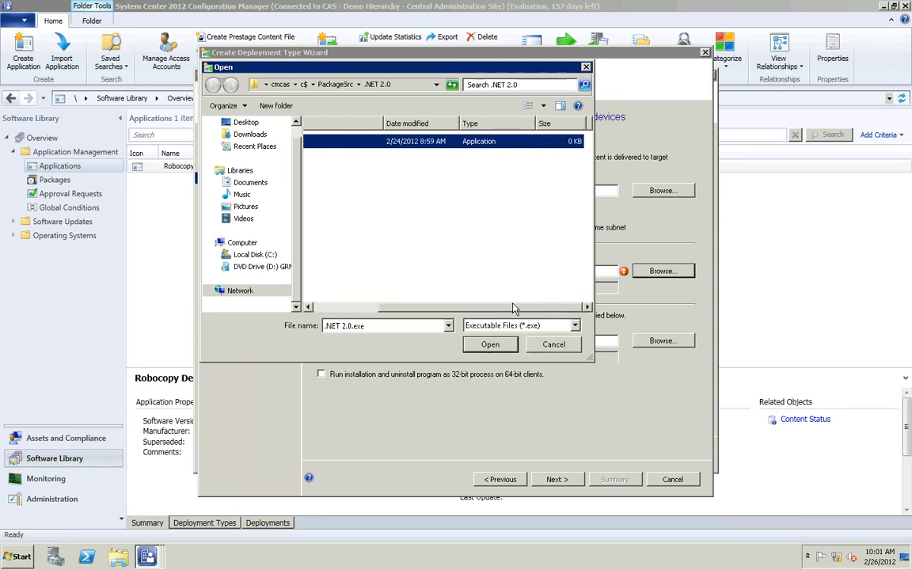
{"action": "left_click_drag", "start_coordinate": [459, 306], "coordinate": [370, 305]}
{"action": "left_click", "coordinate": [489, 343]}
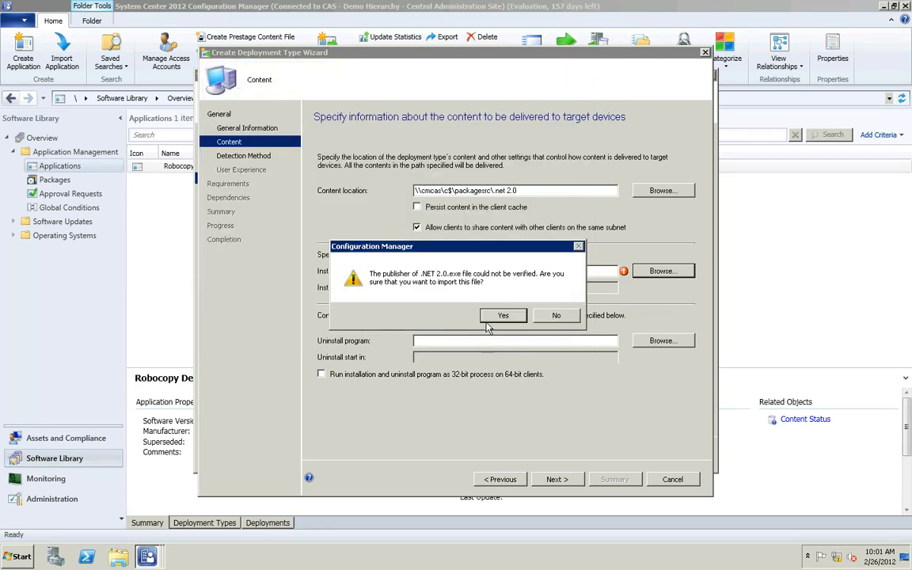
{"action": "left_click", "coordinate": [491, 313]}
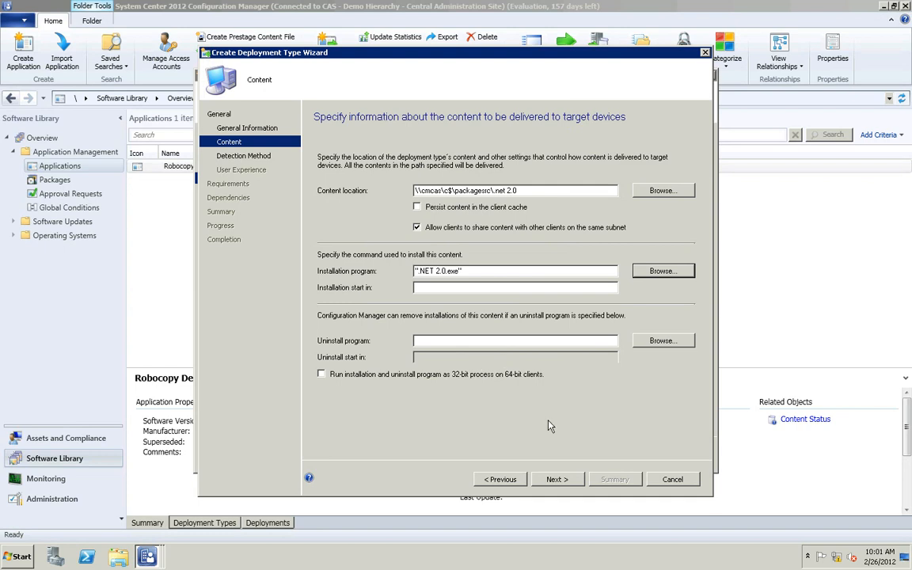
{"action": "left_click", "coordinate": [557, 480]}
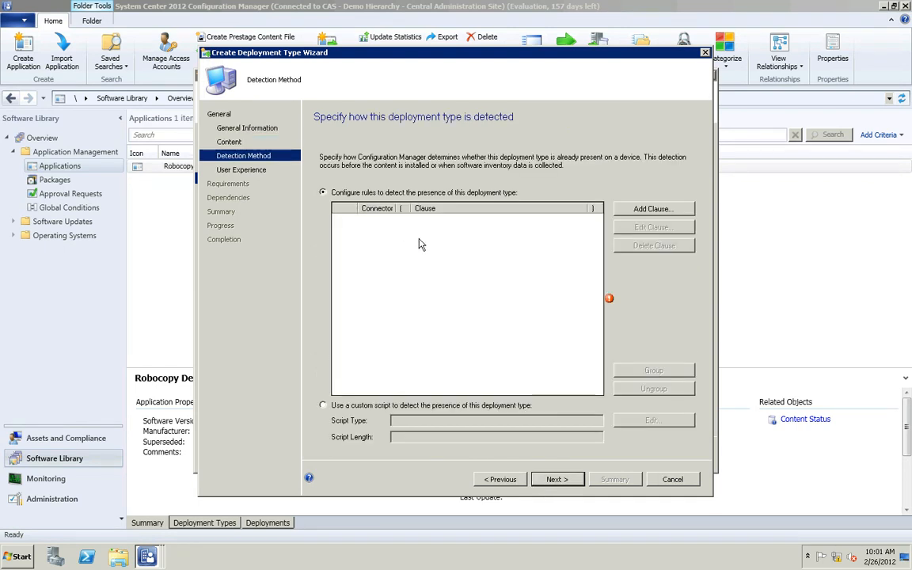
Step: Add a file system detection rule requiring file x to exist in path x:\, and continue to the user experience settings
{"action": "left_click", "coordinate": [654, 209]}
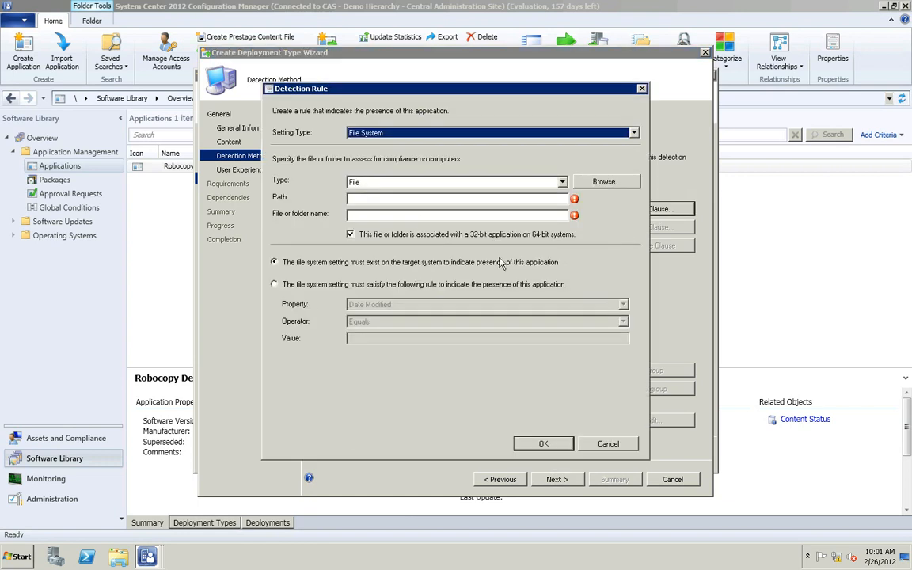
{"action": "left_click", "coordinate": [399, 199]}
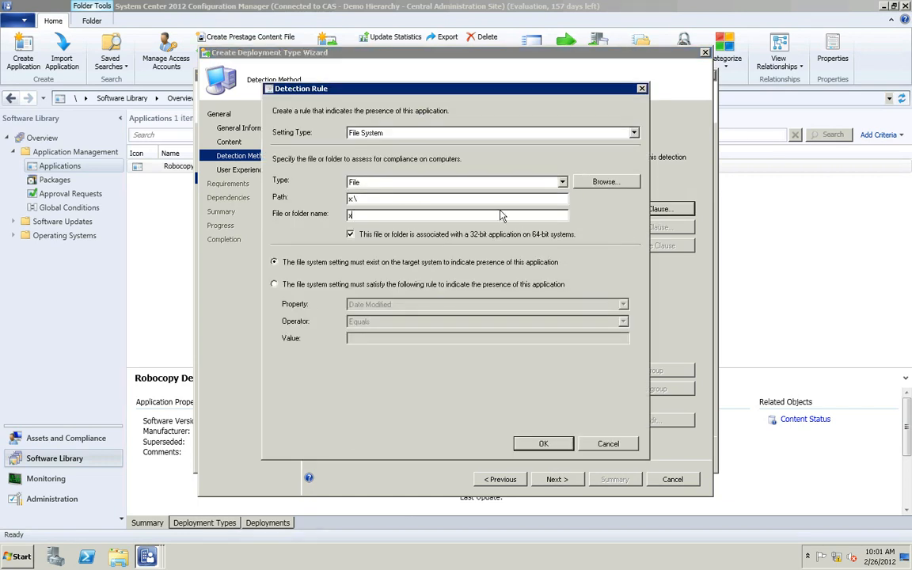
{"action": "left_click", "coordinate": [543, 443]}
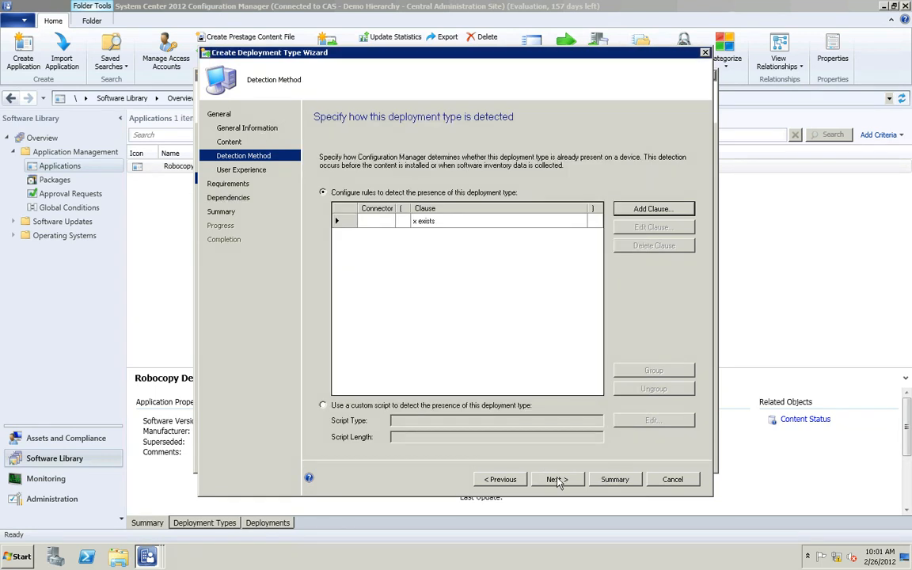
{"action": "left_click", "coordinate": [557, 479]}
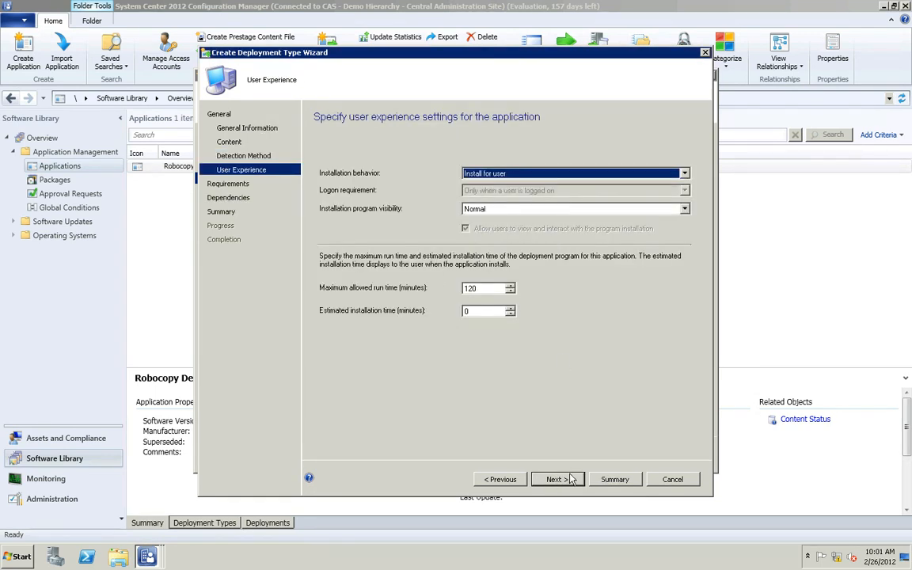
Step: Complete the .NET 2.0 DT deployment type with default user experience settings and no requirements or dependencies
{"action": "left_click", "coordinate": [557, 479]}
{"action": "left_click", "coordinate": [558, 479]}
{"action": "left_click", "coordinate": [557, 480]}
{"action": "left_click", "coordinate": [564, 483]}
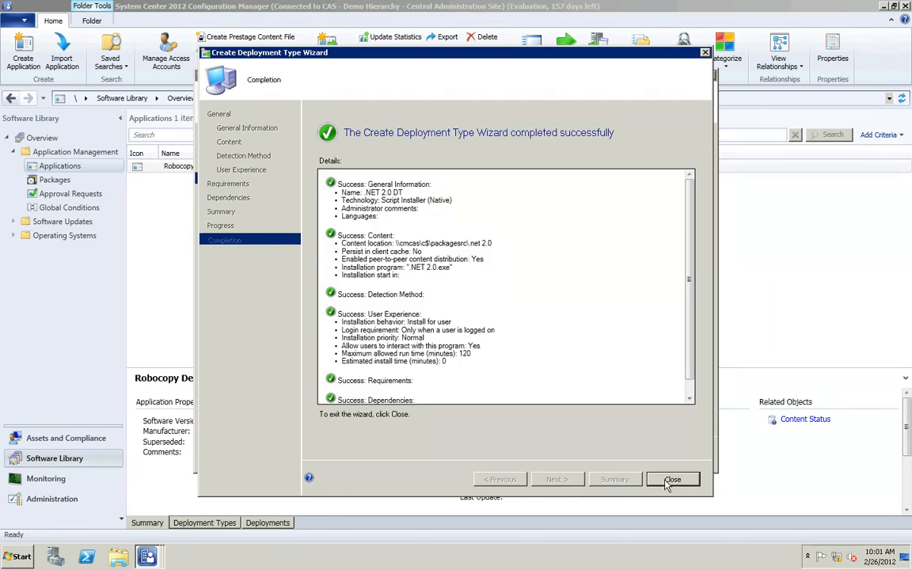
{"action": "left_click", "coordinate": [669, 481]}
Step: Finish creating the .NET 2.0 Demo application, and dismiss the leftover Application Catalog web service point properties to return to the applications list
{"action": "left_click", "coordinate": [561, 457]}
{"action": "left_click", "coordinate": [564, 458]}
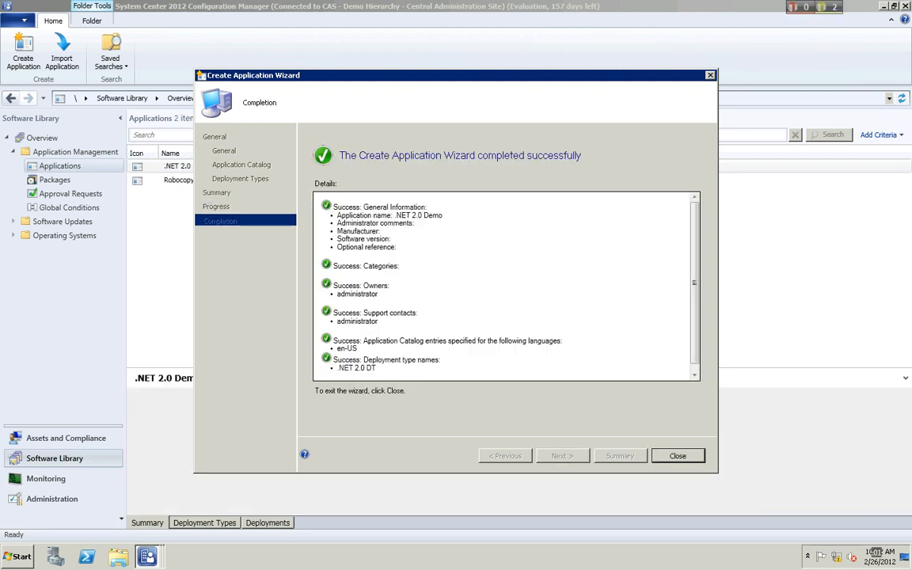
{"action": "left_click", "coordinate": [678, 455]}
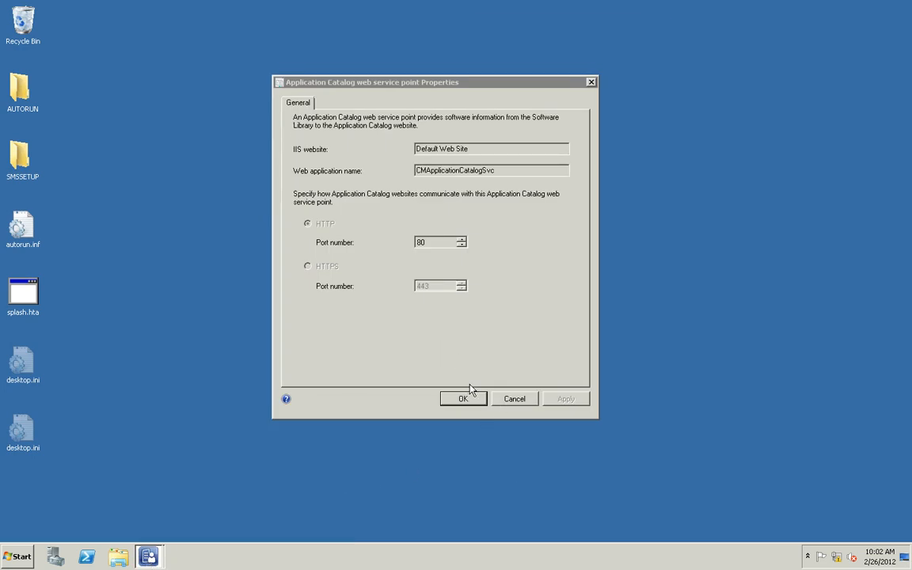
{"action": "left_click", "coordinate": [501, 402]}
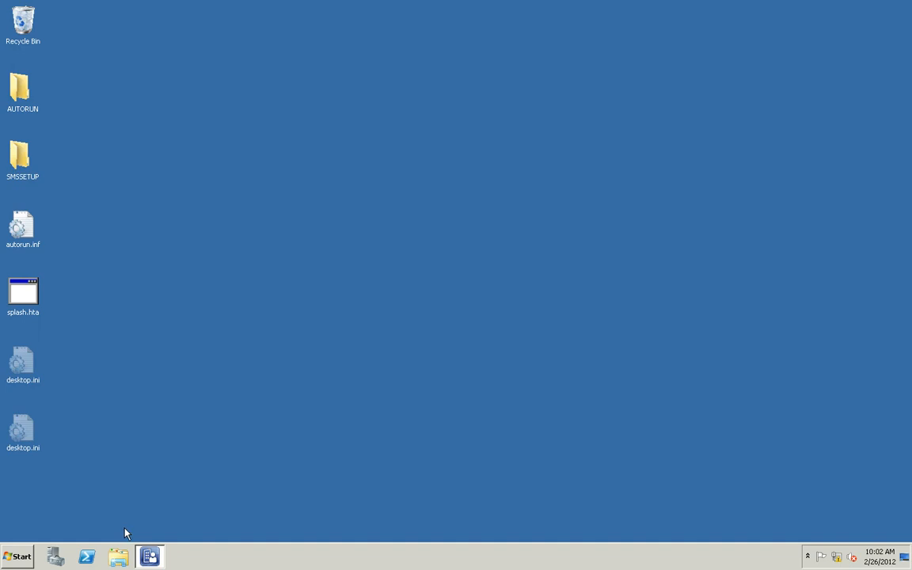
{"action": "left_click", "coordinate": [149, 556]}
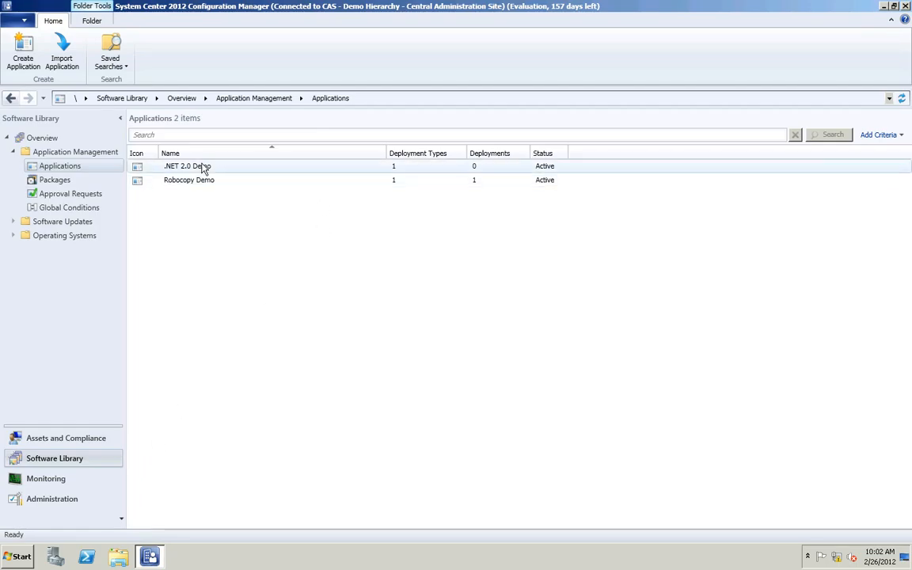
Step: Open the dependency settings of Robocopy Demo's deployment type, Robocopy Test DT
{"action": "left_click", "coordinate": [201, 188]}
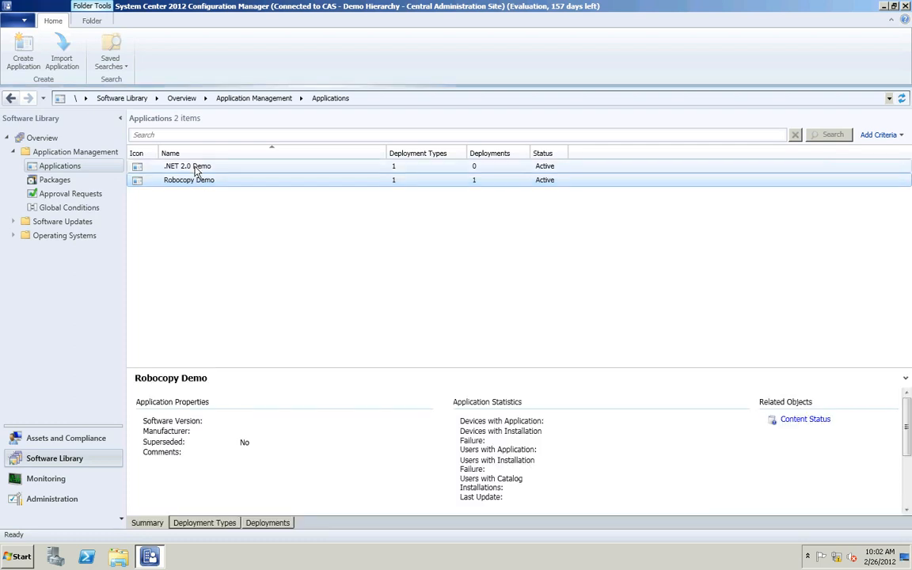
{"action": "right_click", "coordinate": [201, 182]}
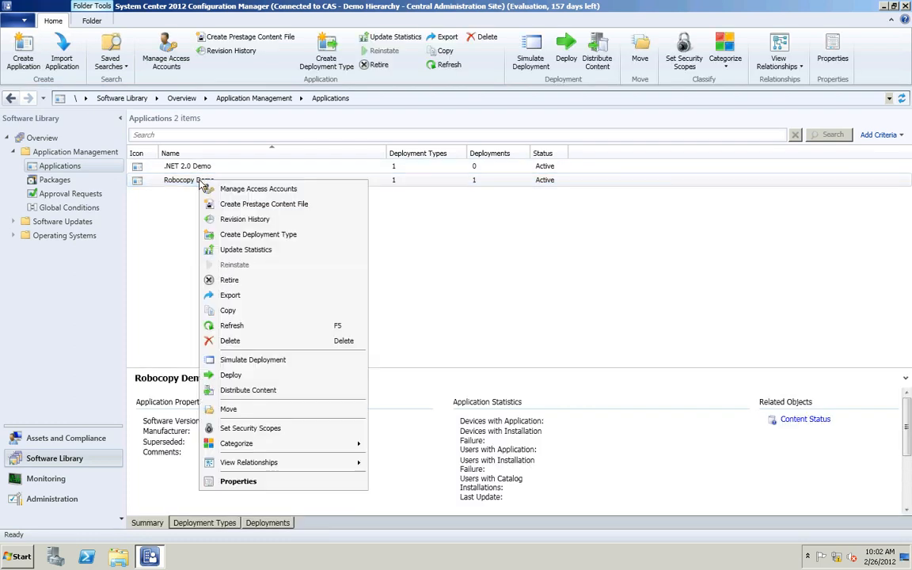
{"action": "left_click", "coordinate": [234, 483]}
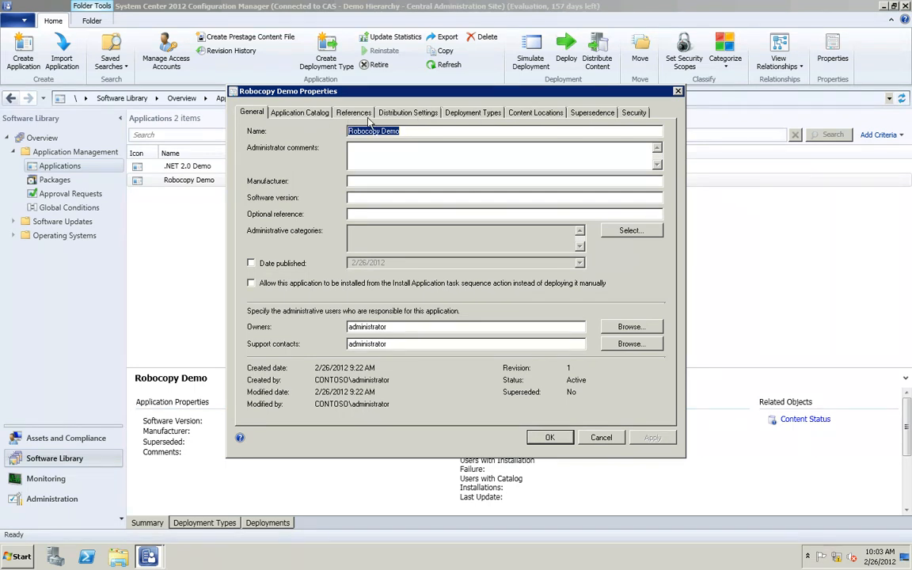
{"action": "left_click", "coordinate": [467, 113]}
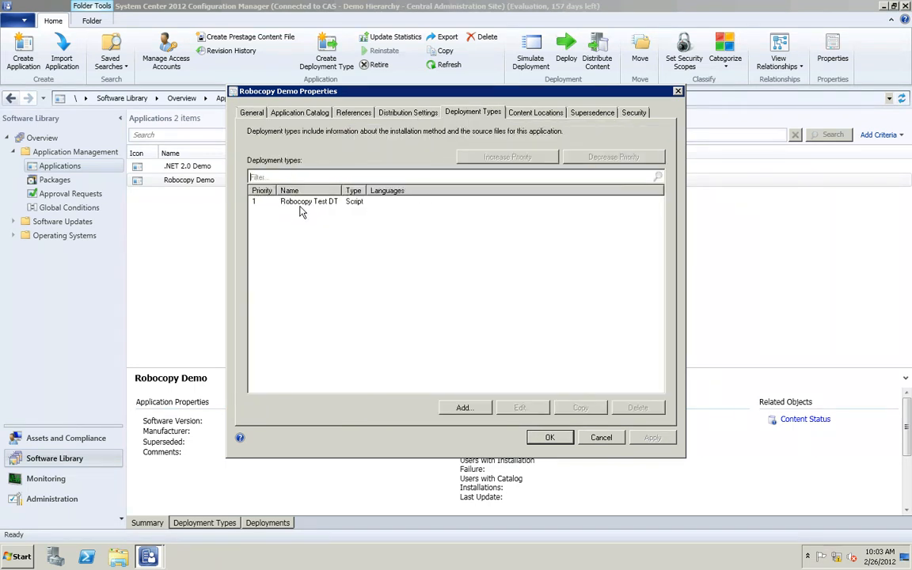
{"action": "left_click", "coordinate": [279, 199]}
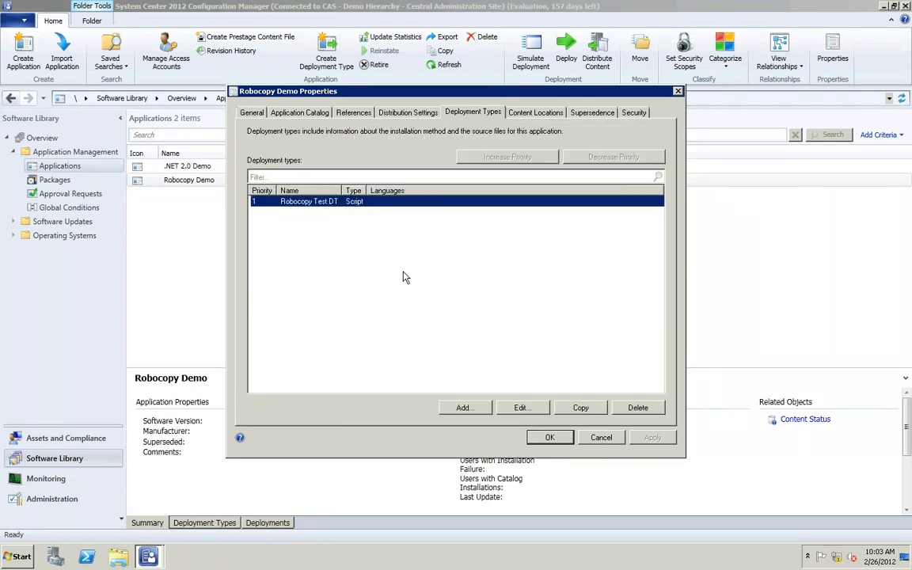
{"action": "left_click", "coordinate": [520, 408]}
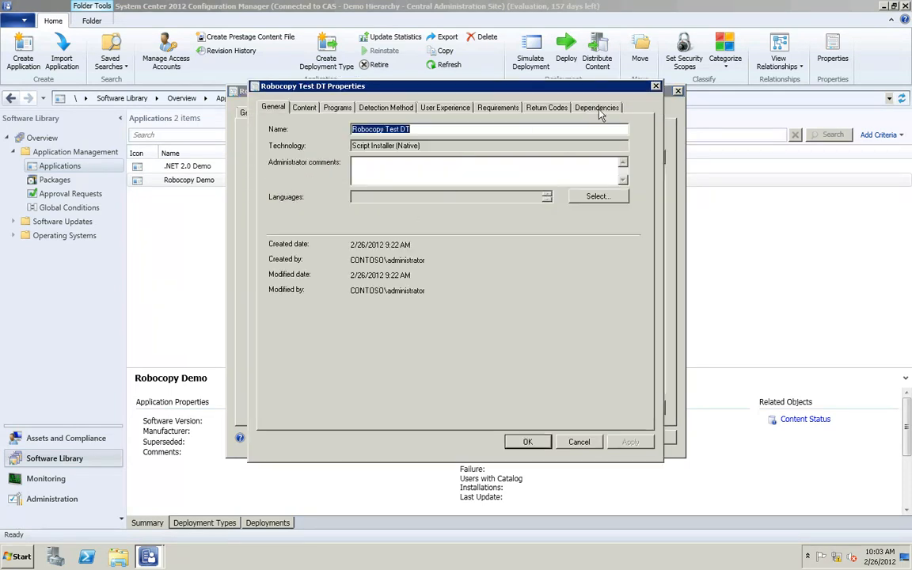
{"action": "left_click", "coordinate": [597, 108]}
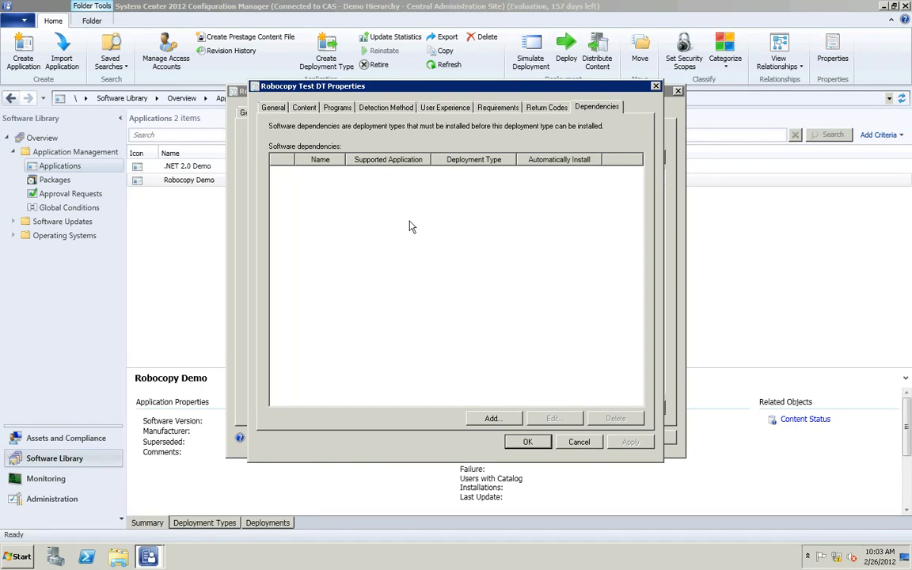
Step: Add a dependency group named Test Dependency Group that requires .NET 2.0 Demo with its .NET 2.0 DT deployment type, and save Robocopy Demo
{"action": "left_click", "coordinate": [489, 418]}
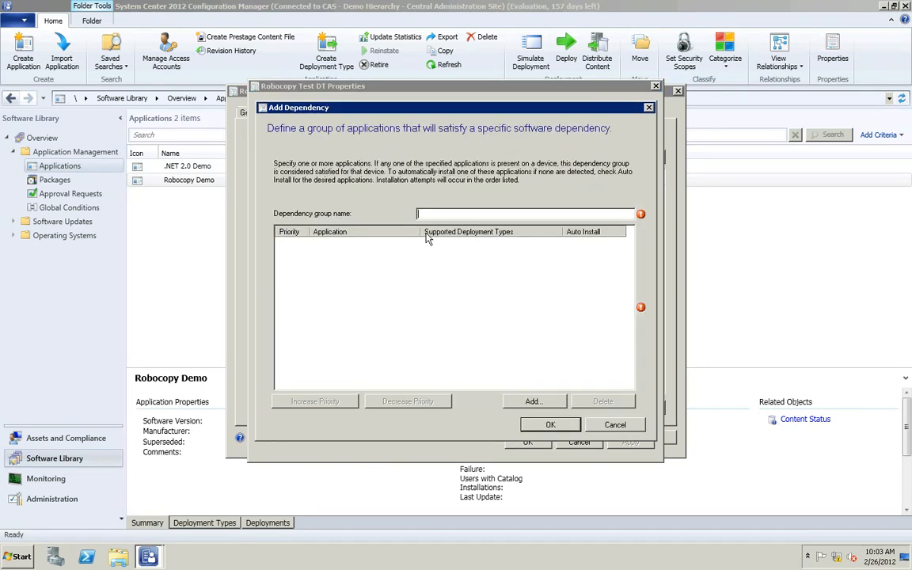
{"action": "type", "text": "Test Dependency Group"}
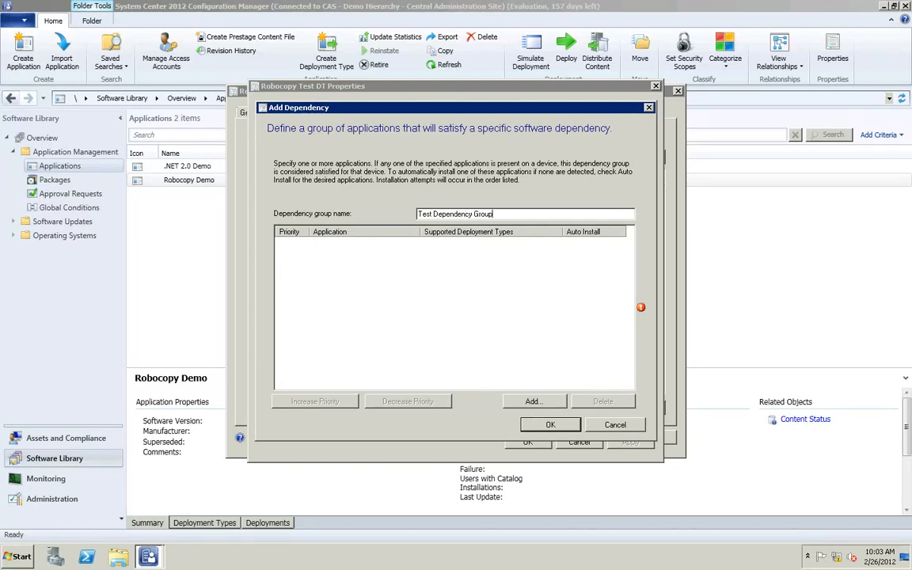
{"action": "left_click", "coordinate": [533, 401]}
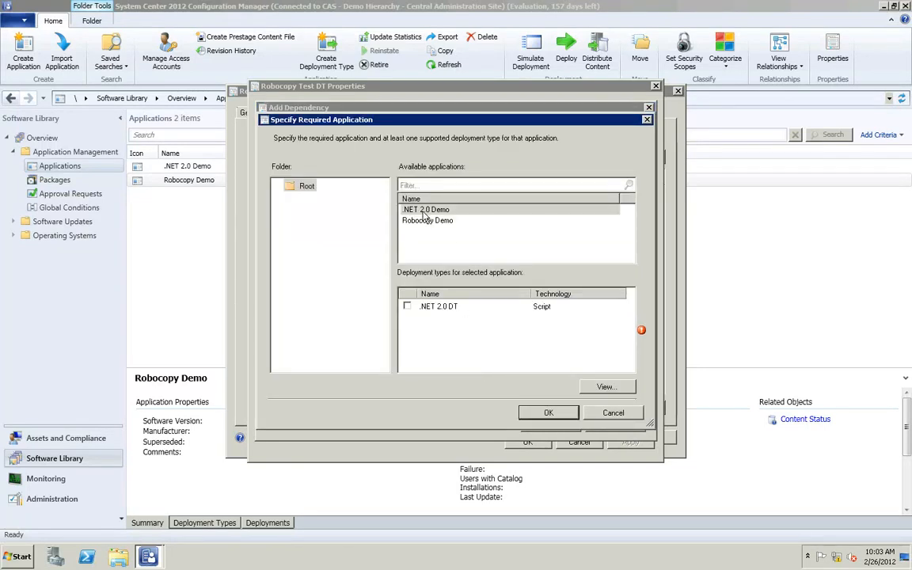
{"action": "left_click", "coordinate": [423, 212]}
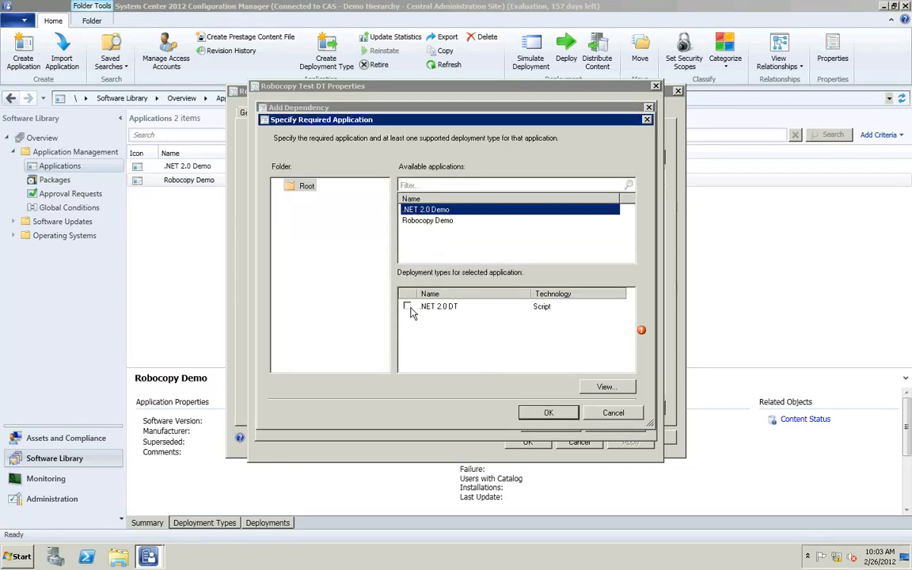
{"action": "left_click", "coordinate": [408, 308]}
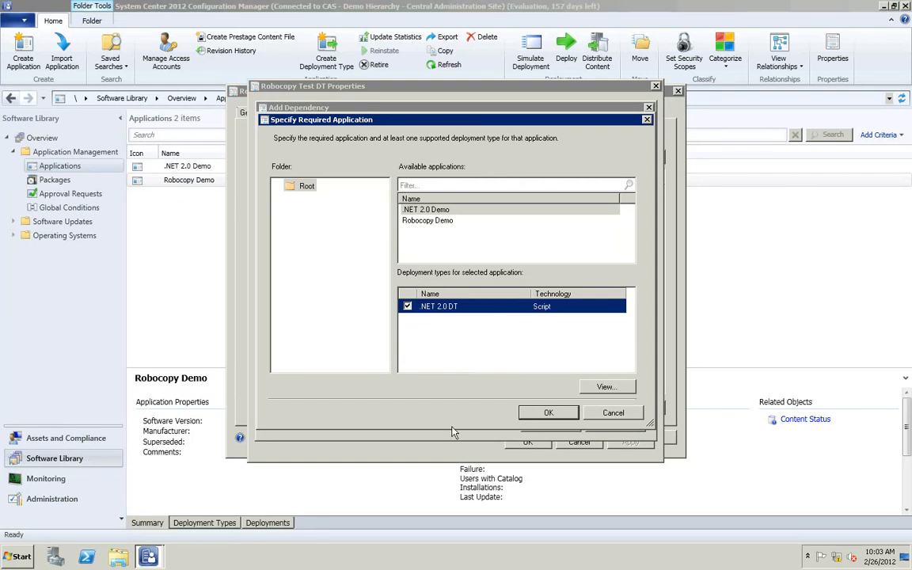
{"action": "key", "text": "Return"}
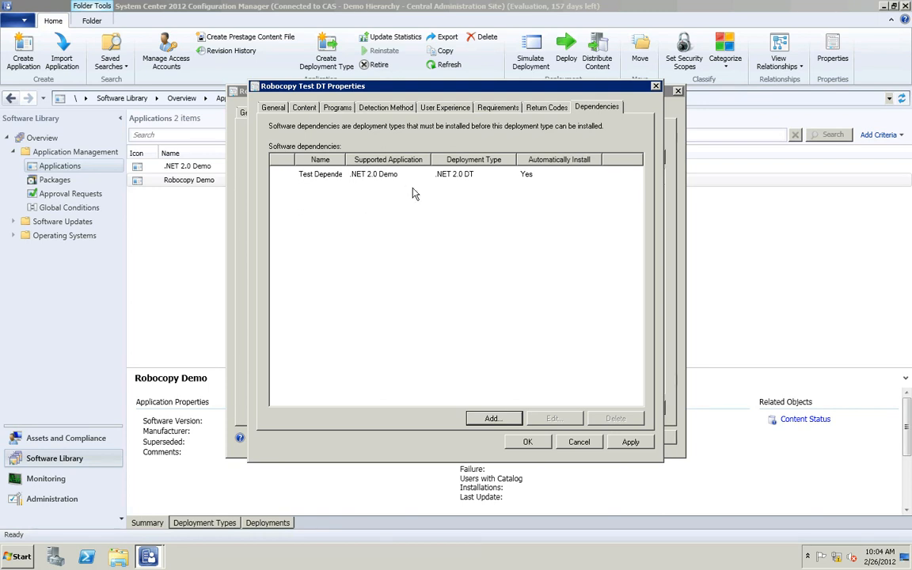
{"action": "left_click", "coordinate": [519, 444]}
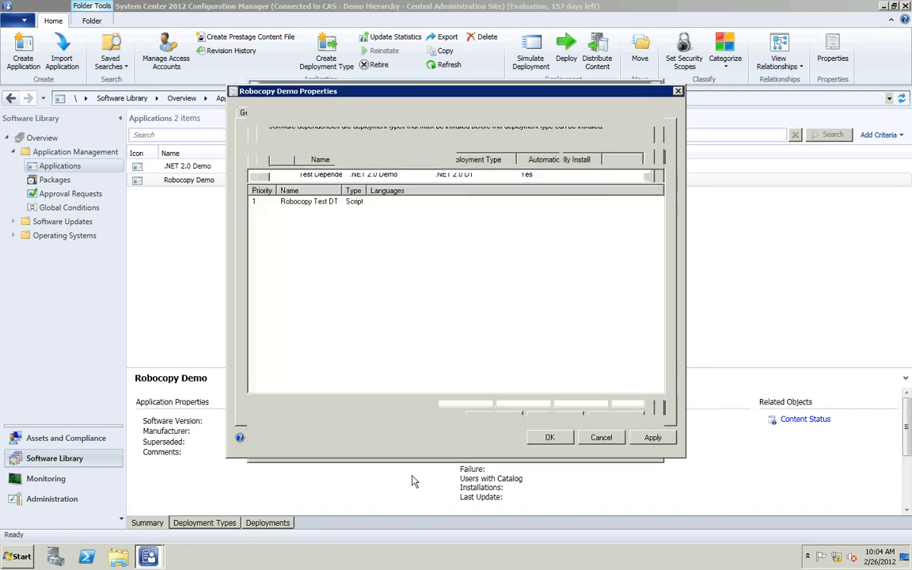
{"action": "left_click", "coordinate": [552, 437]}
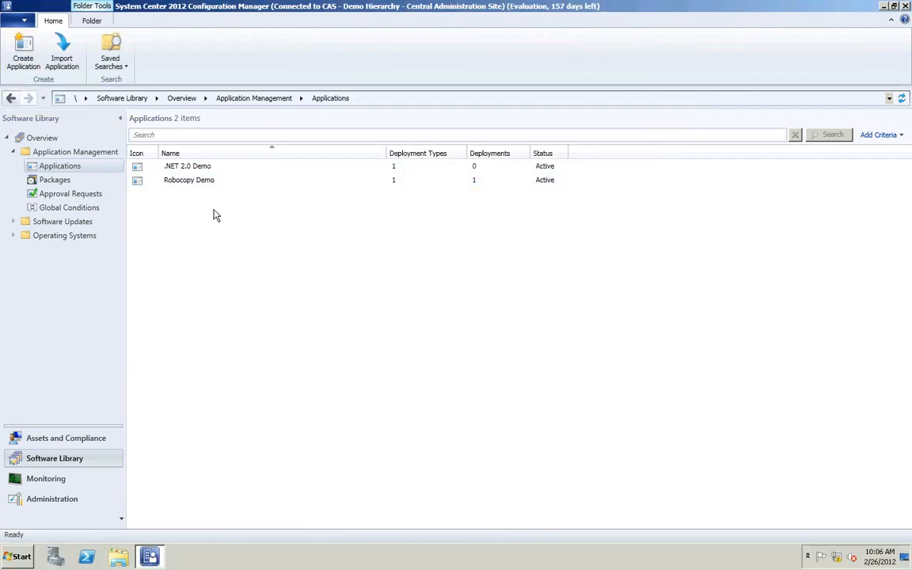
Step: Check Robocopy Demo's general properties without changing them, and select the .NET 2.0 Demo application
{"action": "left_click", "coordinate": [187, 183]}
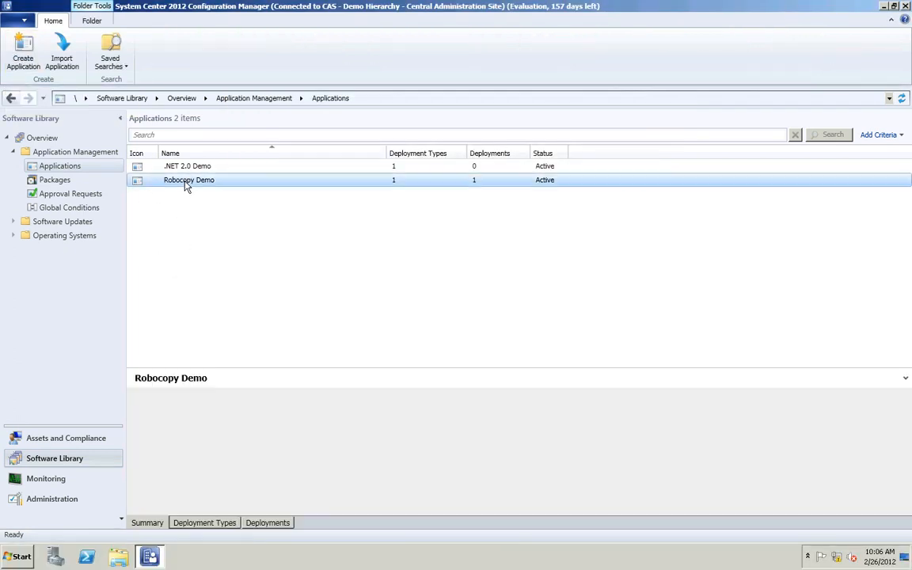
{"action": "right_click", "coordinate": [185, 184]}
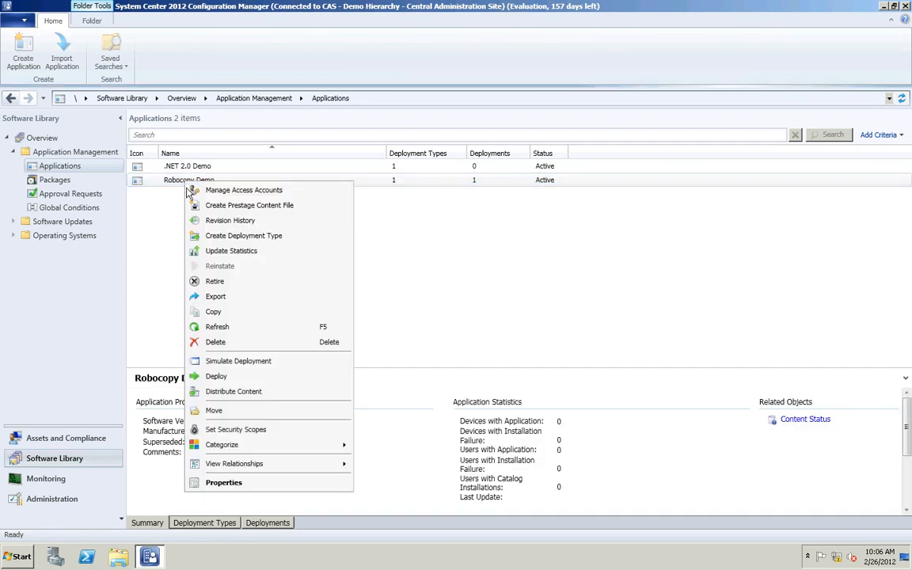
{"action": "left_click", "coordinate": [224, 483]}
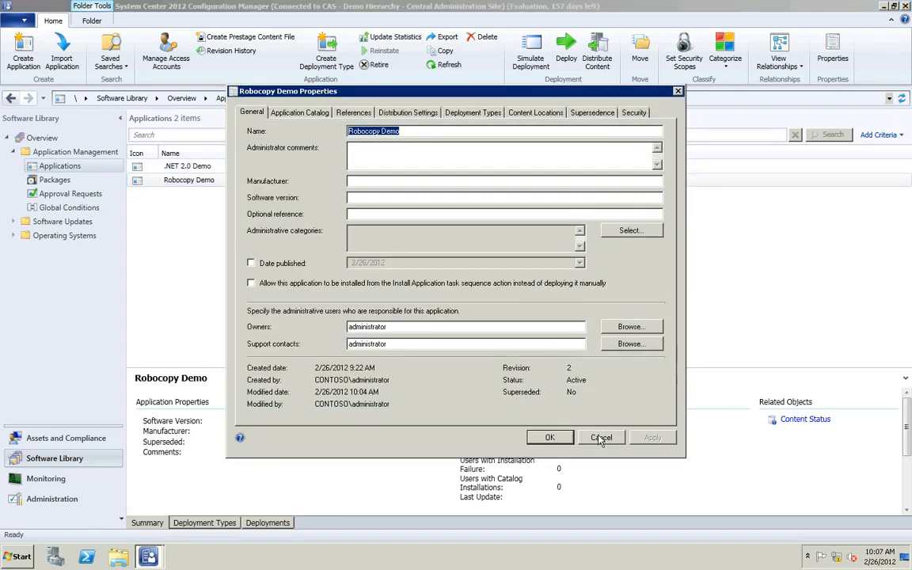
{"action": "left_click", "coordinate": [601, 438]}
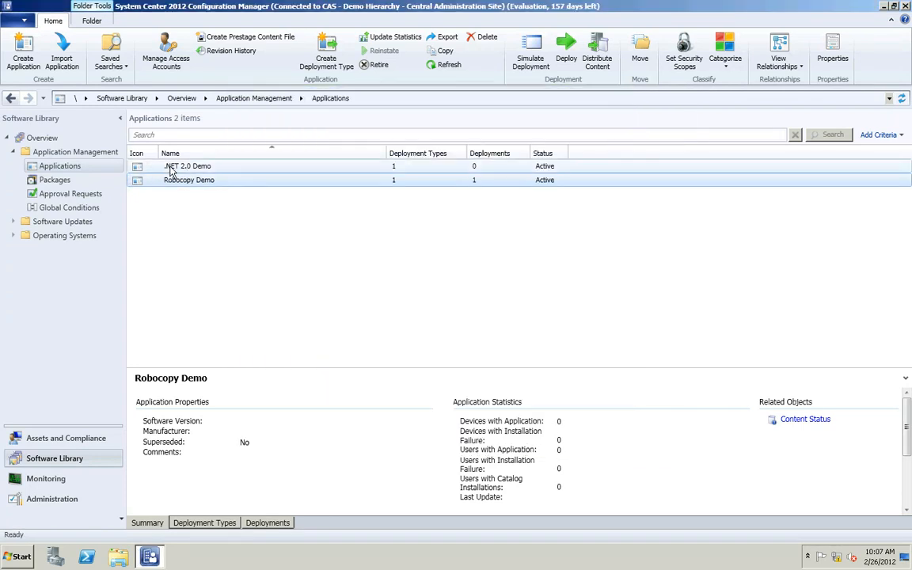
{"action": "left_click", "coordinate": [173, 168]}
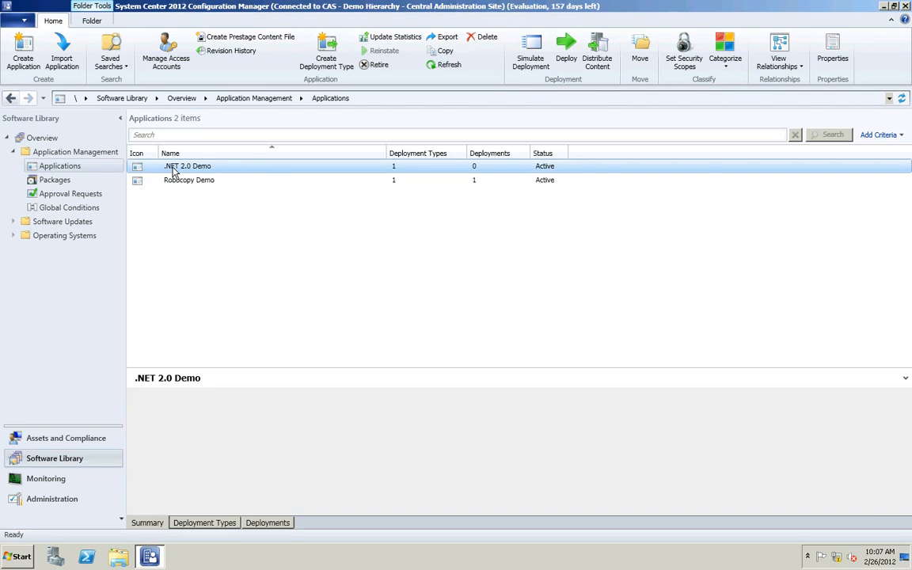
Step: Check the references of .NET 2.0 Demo for applications that depend on it, and close its properties
{"action": "right_click", "coordinate": [173, 171]}
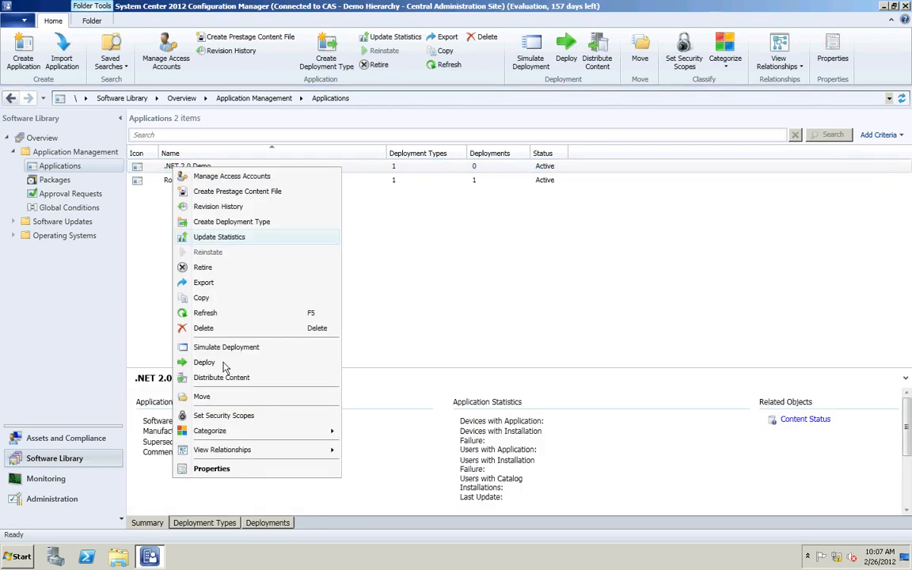
{"action": "left_click", "coordinate": [227, 468]}
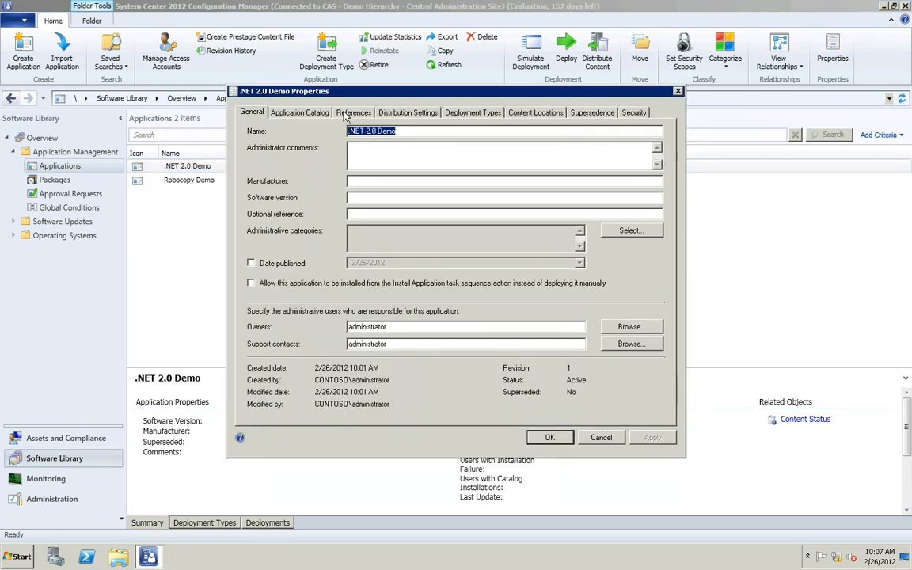
{"action": "left_click", "coordinate": [348, 112]}
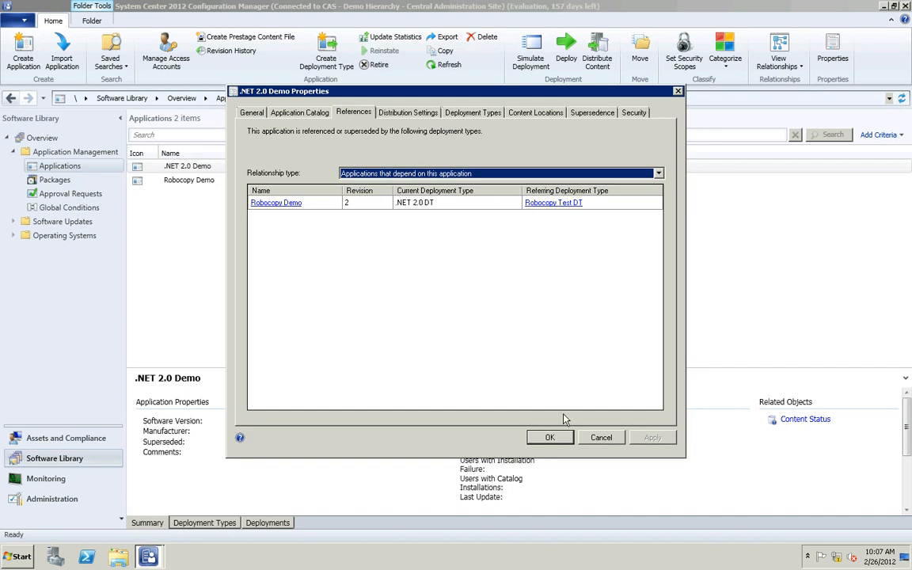
{"action": "left_click", "coordinate": [602, 439]}
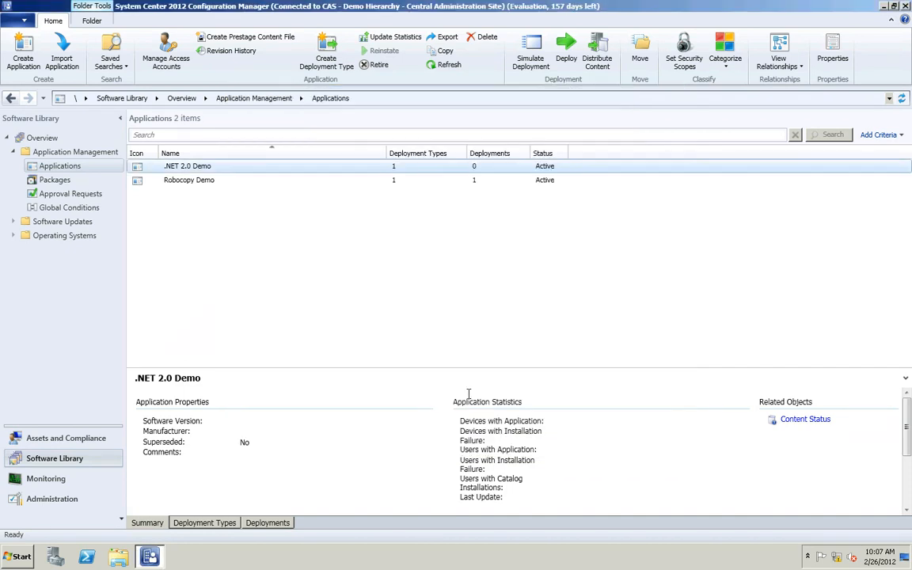
Step: Start a new application with automatic detection from the Windows Installer file \\cmcas\c$\packagesrc\richcopy\RichCopySetup.msi
{"action": "left_click", "coordinate": [55, 169]}
{"action": "right_click", "coordinate": [56, 169]}
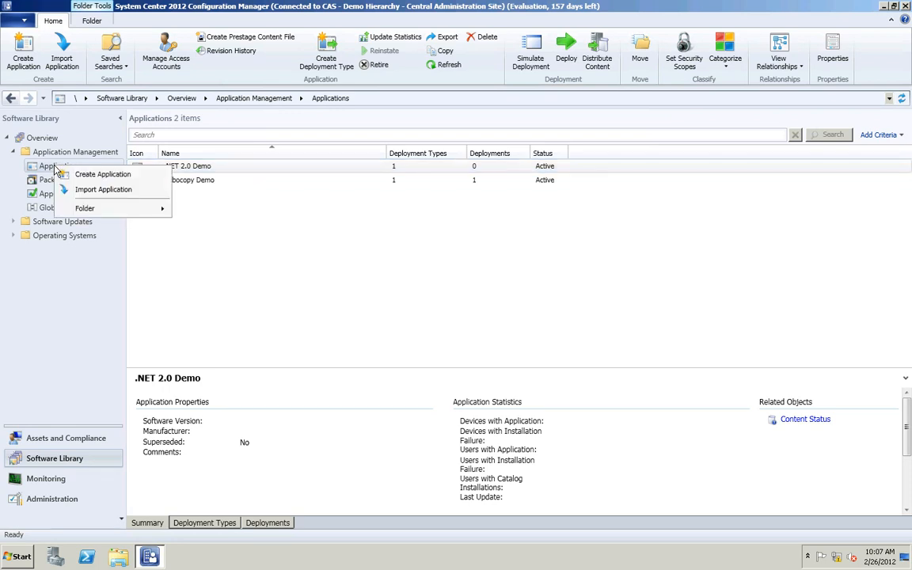
{"action": "left_click", "coordinate": [96, 175]}
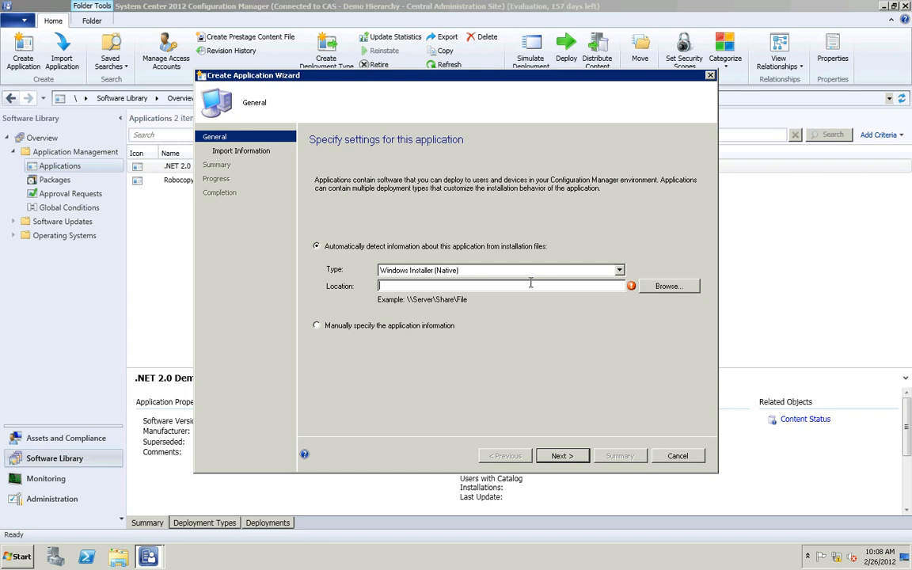
{"action": "type", "text": "\\\\cmc"}
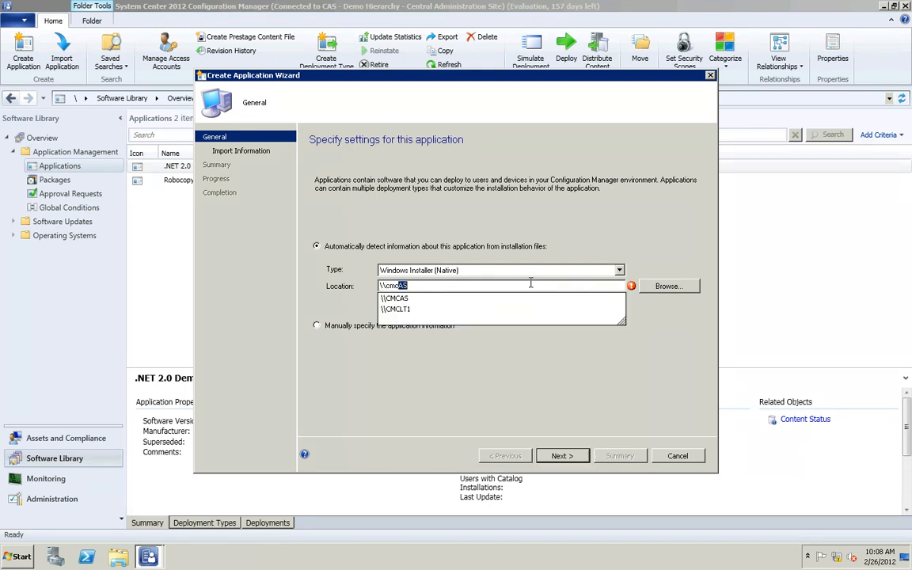
{"action": "type", "text": "as\\c$\\"}
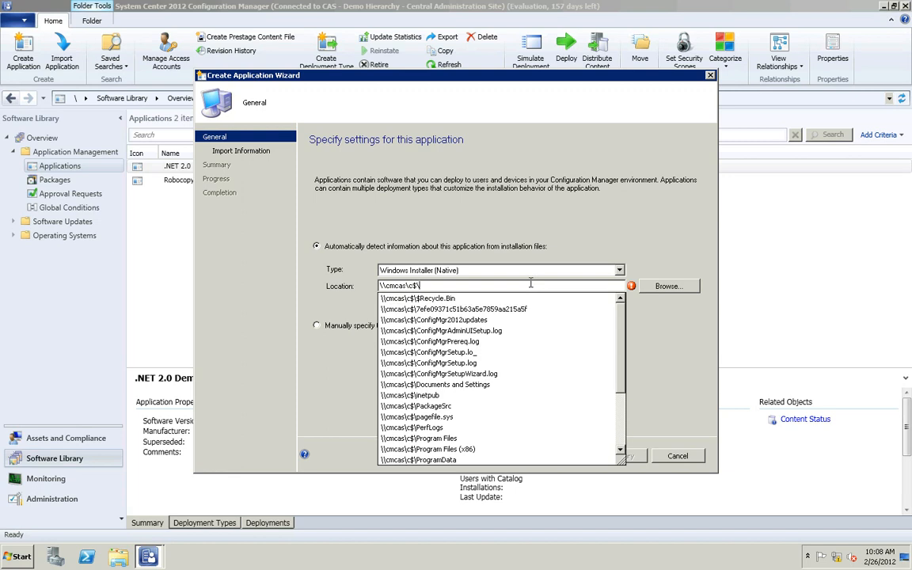
{"action": "type", "text": "packages"}
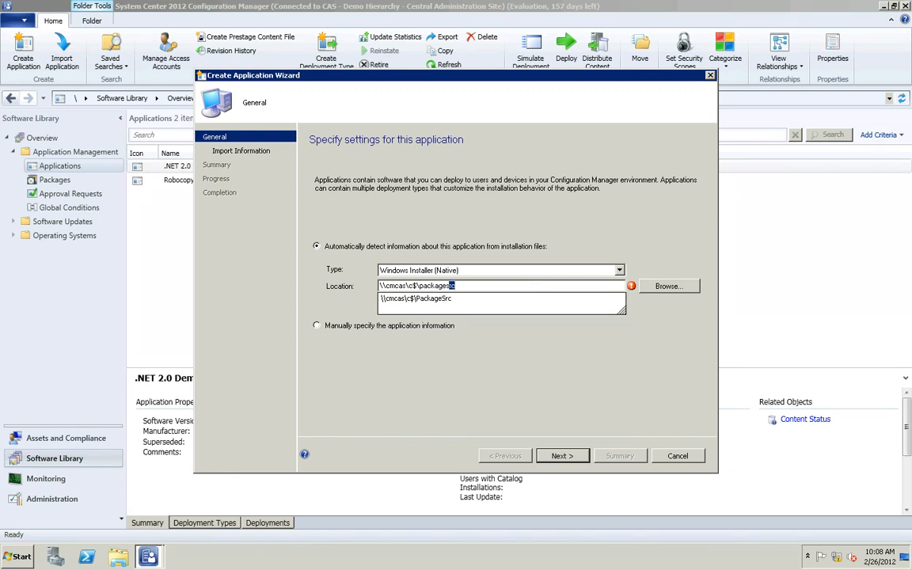
{"action": "type", "text": "rc\\"}
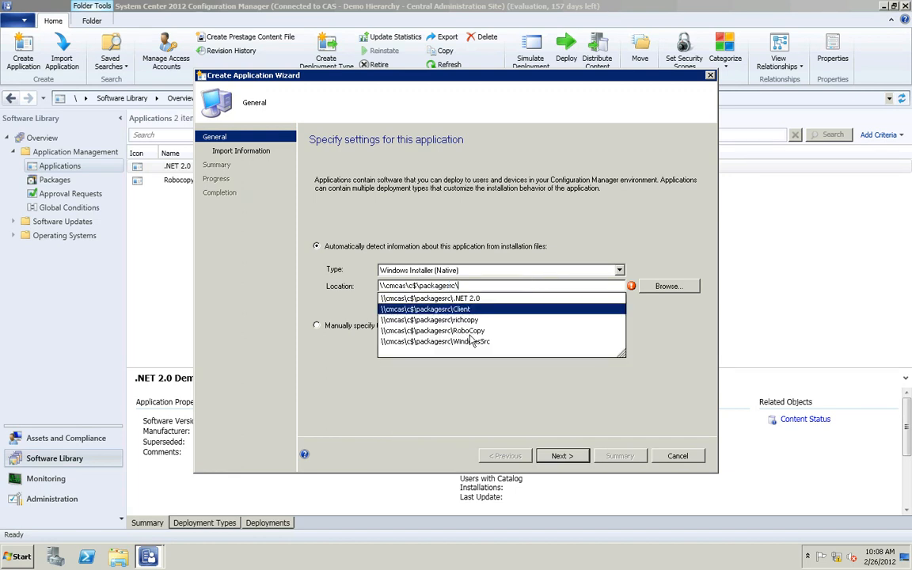
{"action": "left_click", "coordinate": [467, 322]}
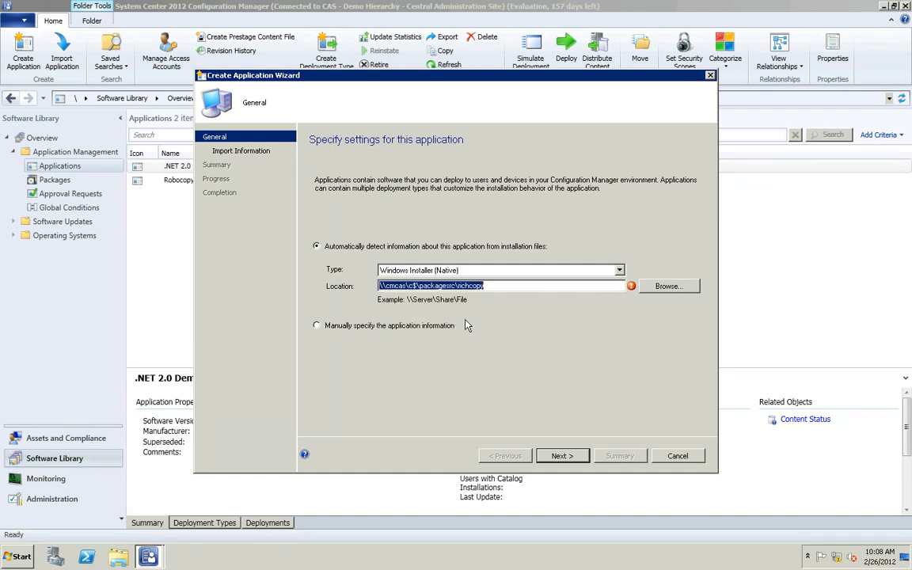
{"action": "left_click", "coordinate": [519, 284]}
{"action": "type", "text": "\\"}
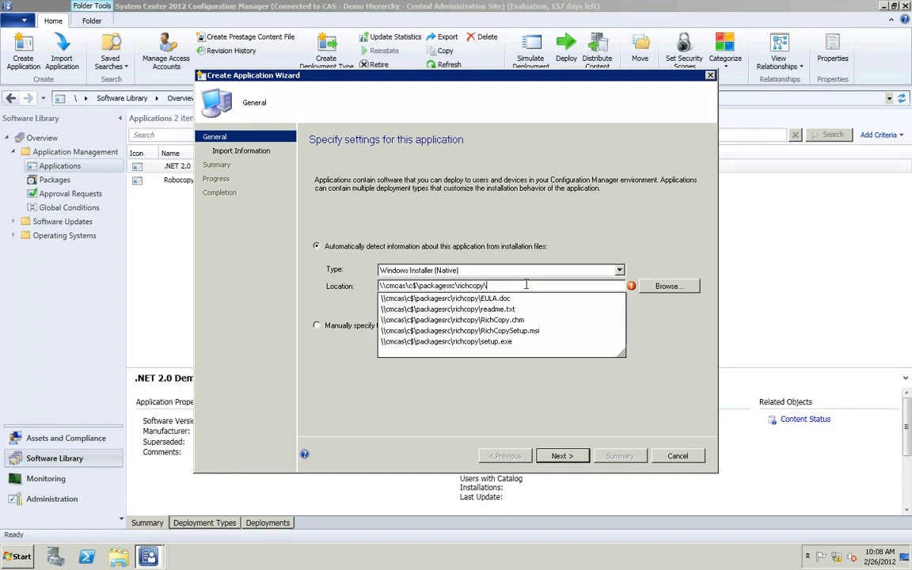
{"action": "left_click", "coordinate": [511, 330]}
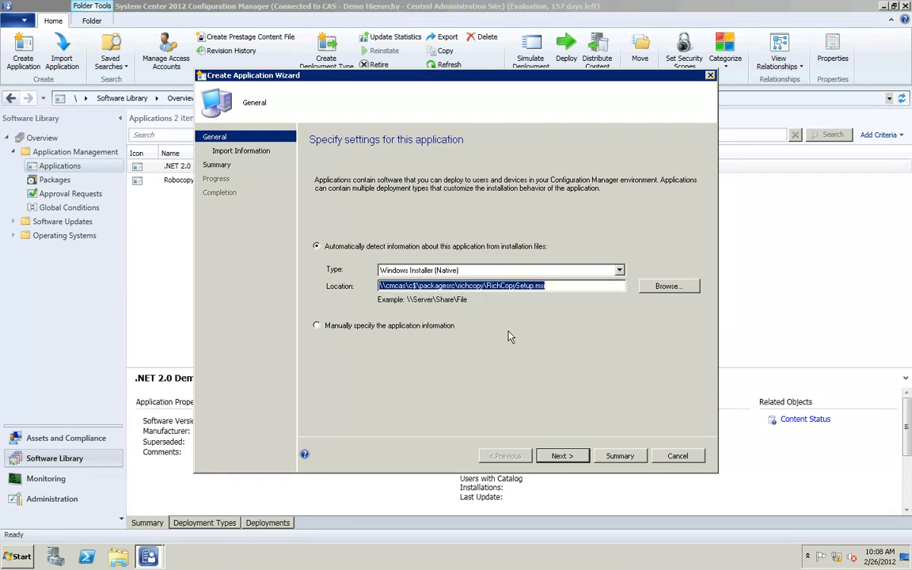
Step: Import the unverified RichCopySetup.msi, finish creating Microsoft RichCopy 4.0 with the imported settings, and return to the applications list
{"action": "left_click", "coordinate": [560, 457]}
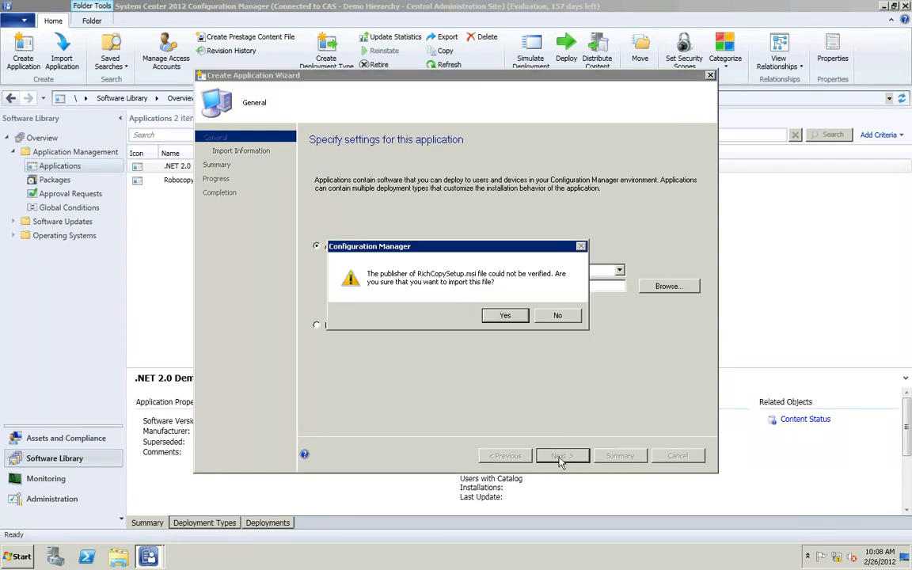
{"action": "left_click", "coordinate": [505, 315]}
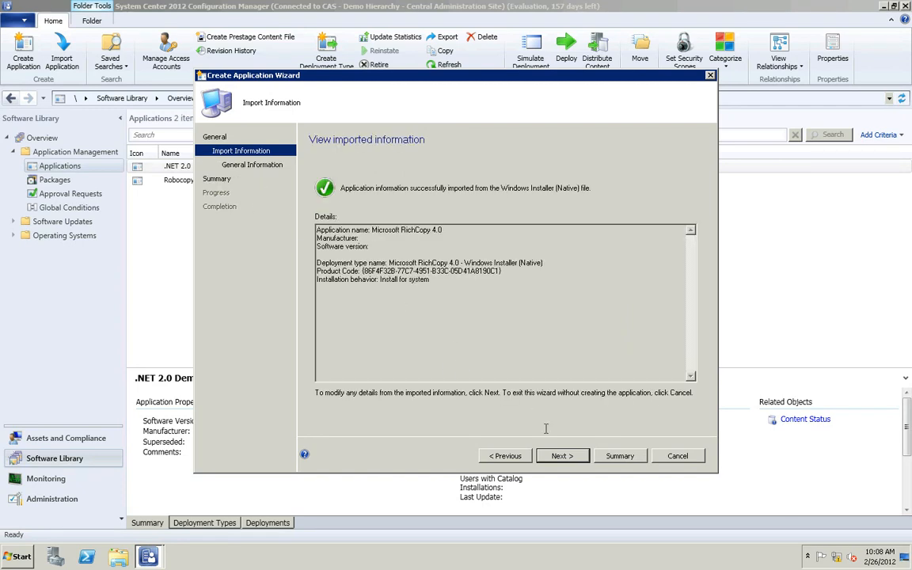
{"action": "left_click", "coordinate": [556, 461]}
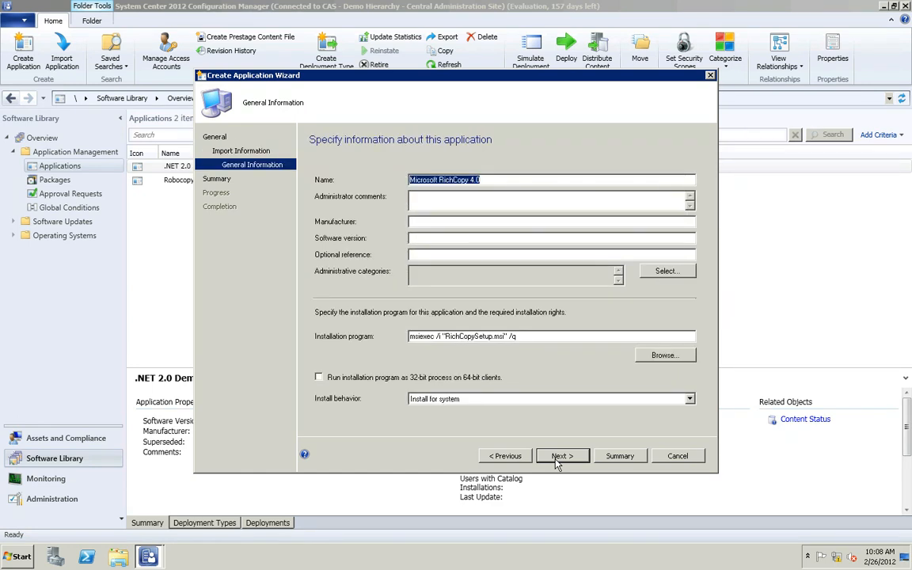
{"action": "left_click", "coordinate": [543, 462]}
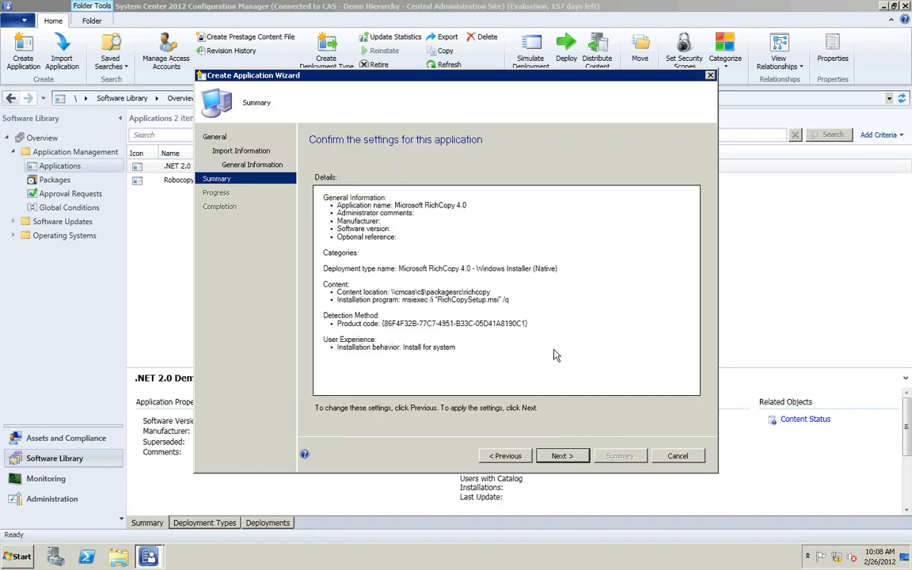
{"action": "left_click", "coordinate": [562, 457]}
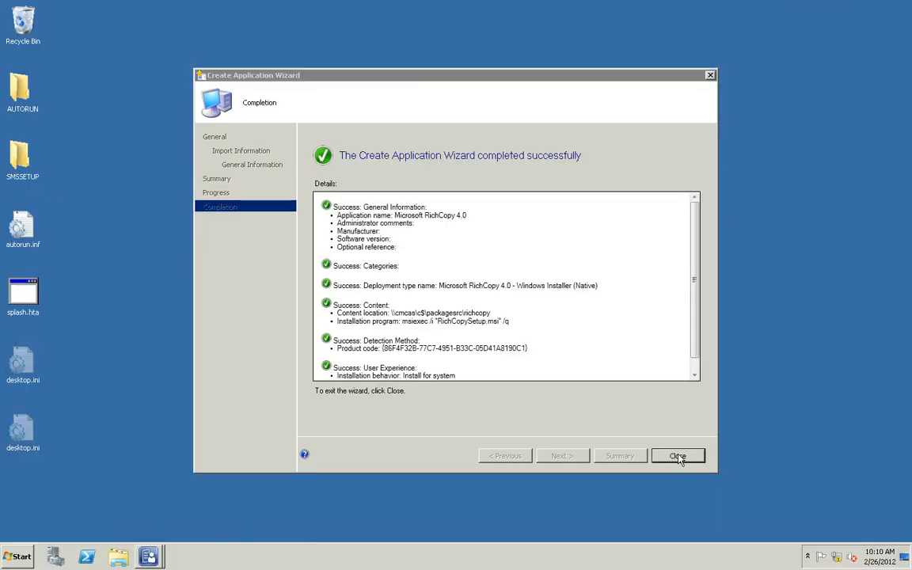
{"action": "left_click", "coordinate": [678, 456]}
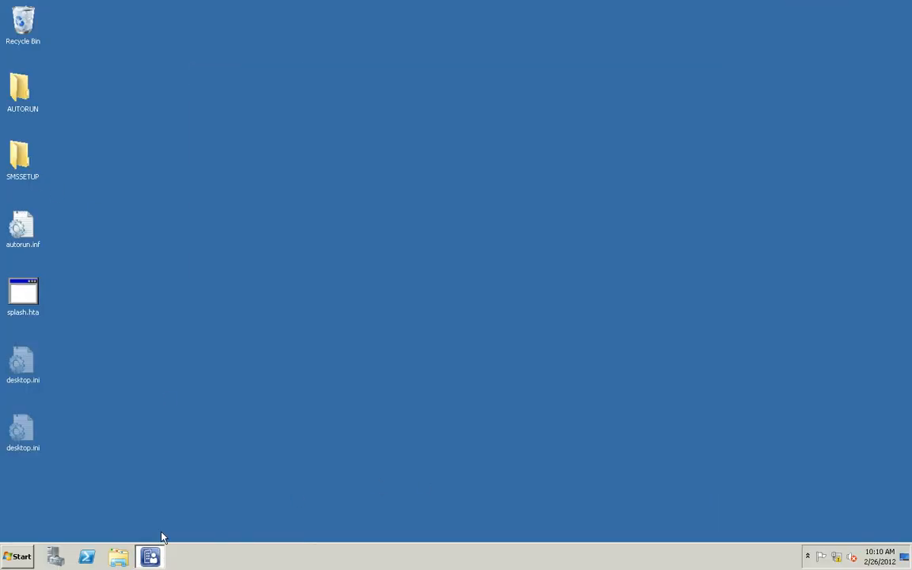
{"action": "left_click", "coordinate": [151, 557]}
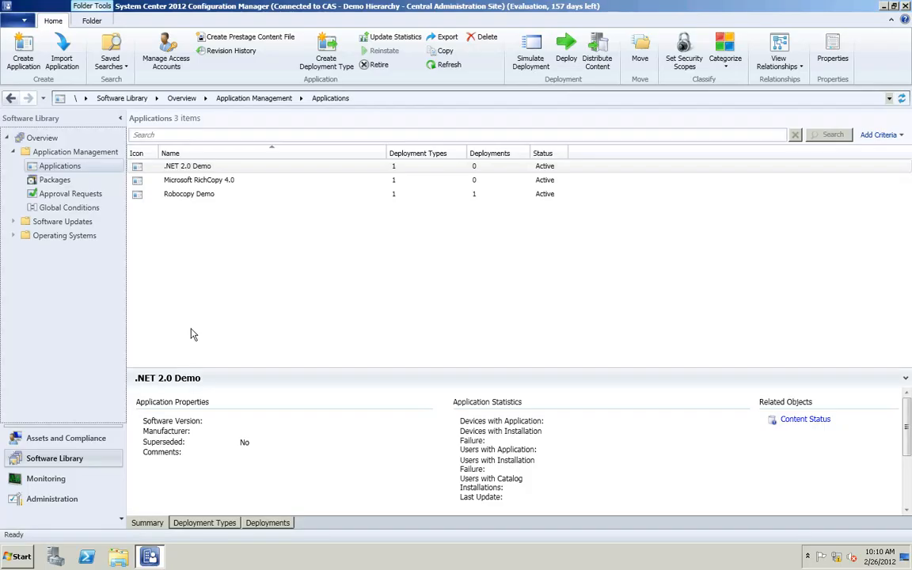
Step: Open the properties of the Microsoft RichCopy 4.0 application and view its Application Catalog settings
{"action": "left_click", "coordinate": [183, 179]}
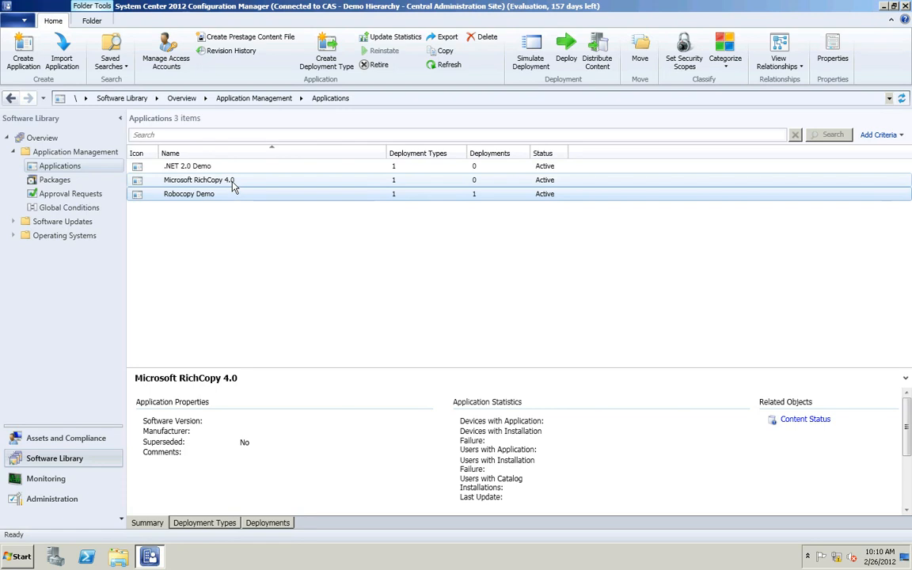
{"action": "right_click", "coordinate": [233, 182]}
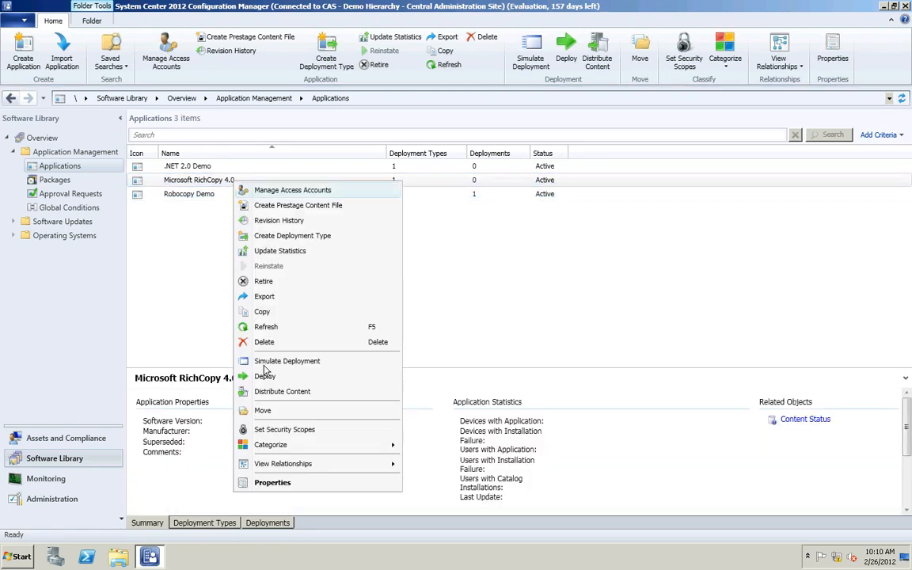
{"action": "left_click", "coordinate": [277, 484]}
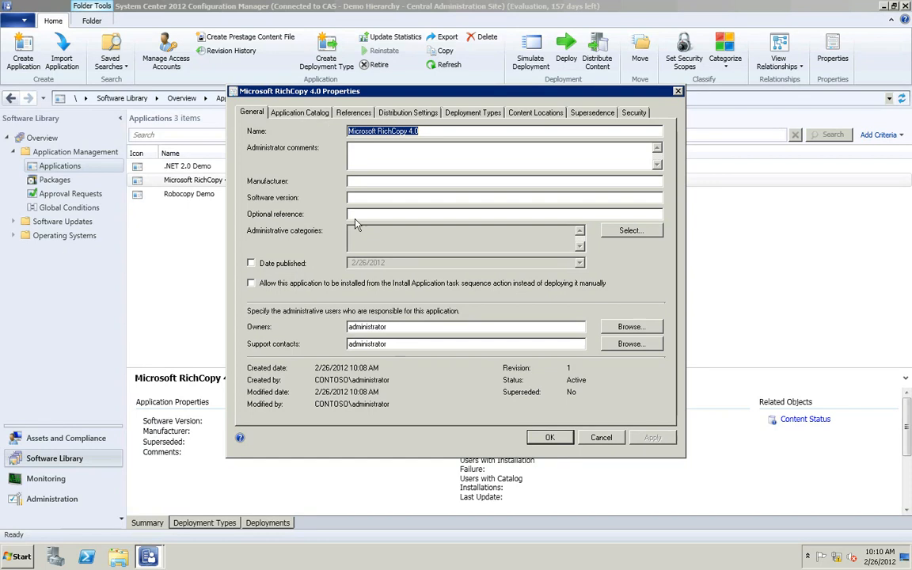
{"action": "left_click", "coordinate": [306, 115]}
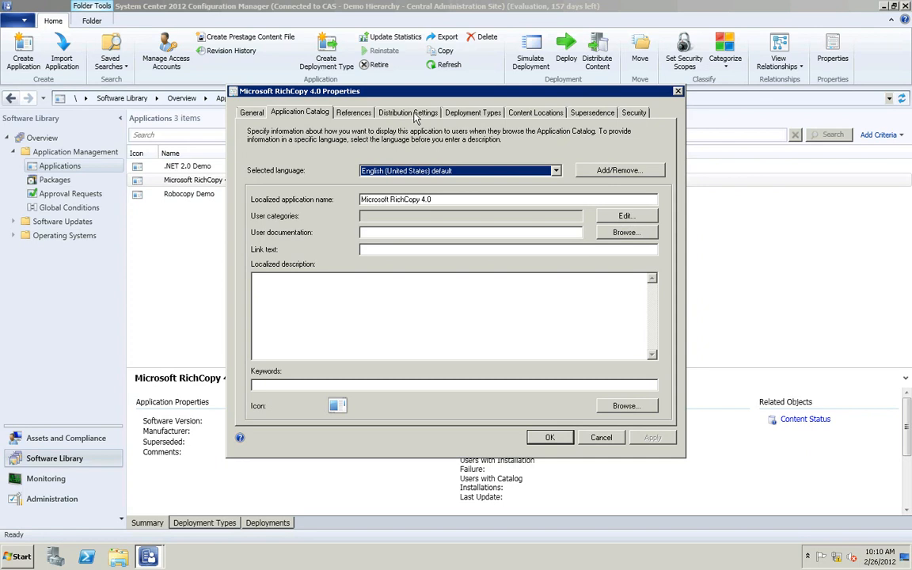
Step: Review the content, programs and detection method of RichCopy's Windows Installer deployment type, and close that deployment type's properties
{"action": "left_click", "coordinate": [487, 114]}
{"action": "left_click", "coordinate": [377, 202]}
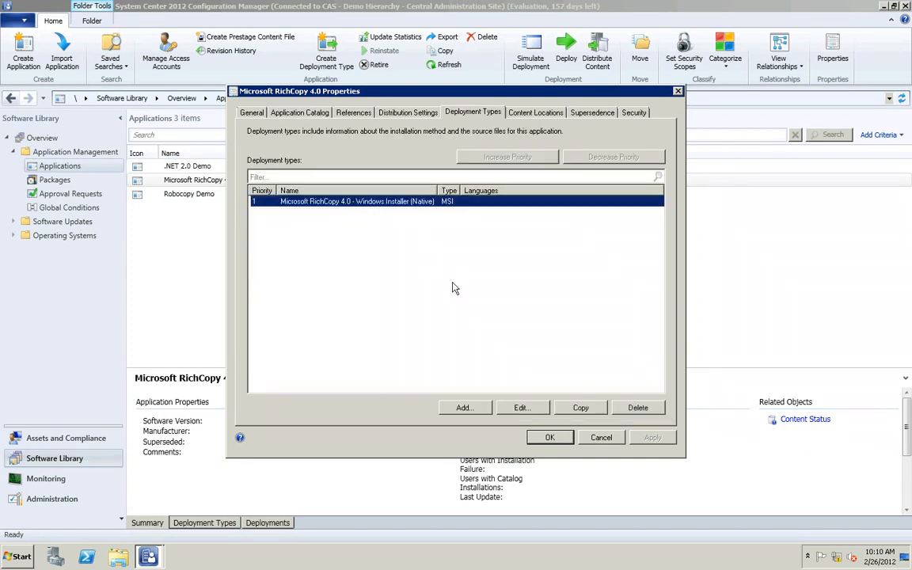
{"action": "left_click", "coordinate": [519, 407]}
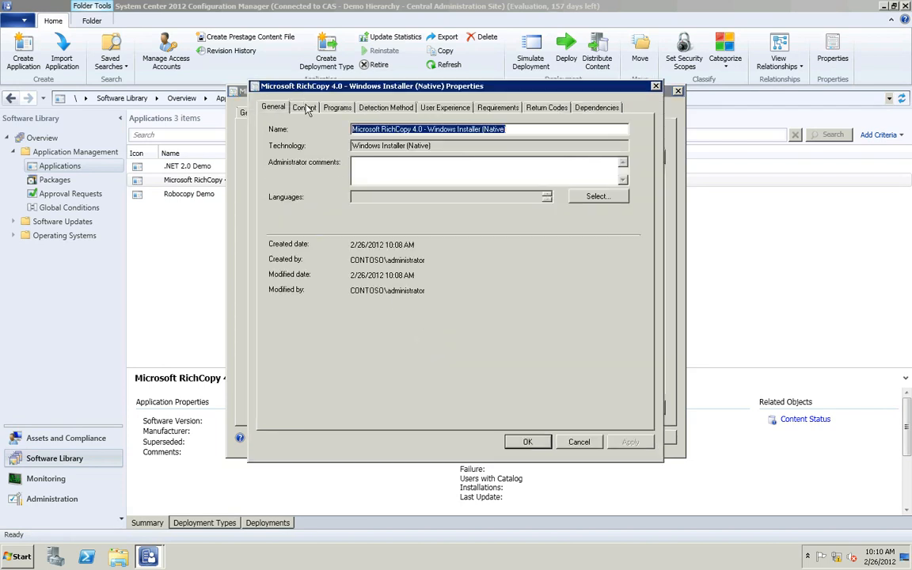
{"action": "left_click", "coordinate": [305, 107]}
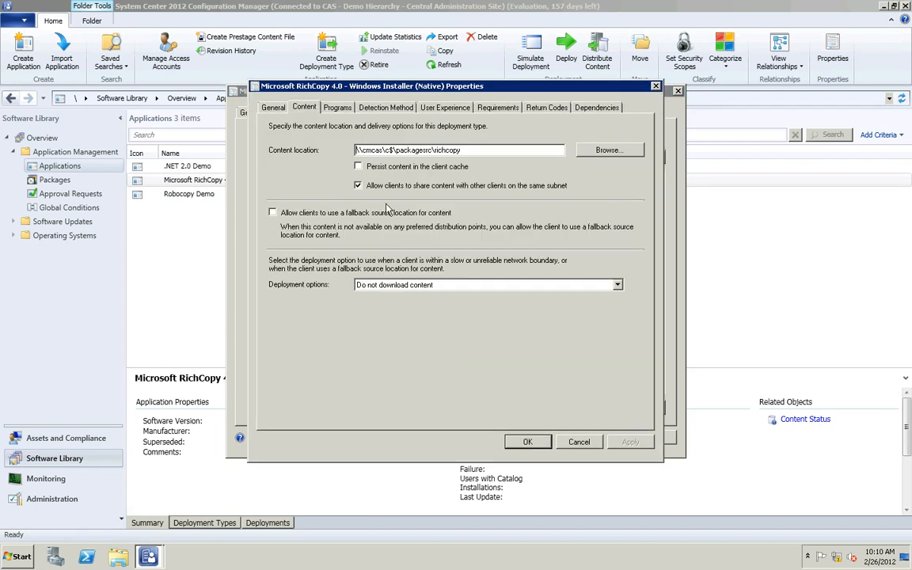
{"action": "left_click", "coordinate": [337, 107]}
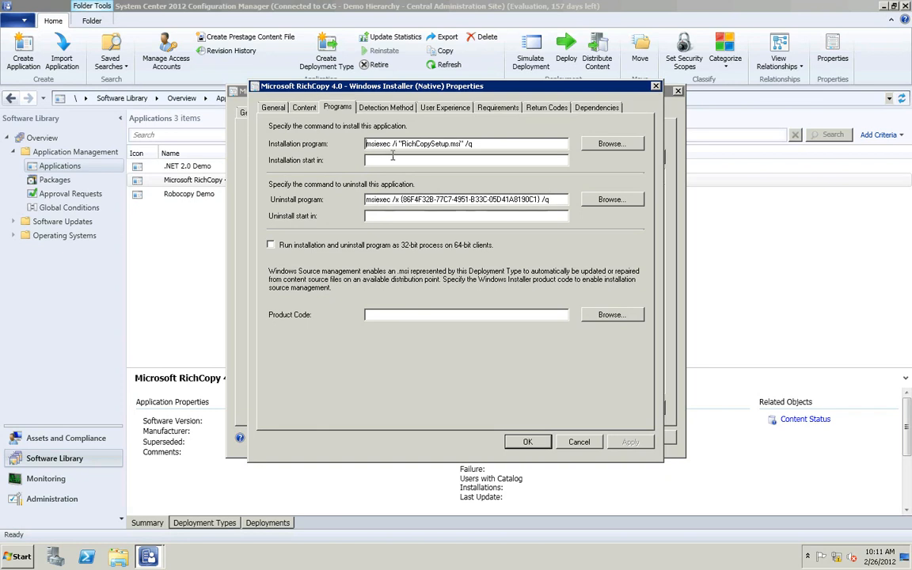
{"action": "left_click", "coordinate": [361, 110]}
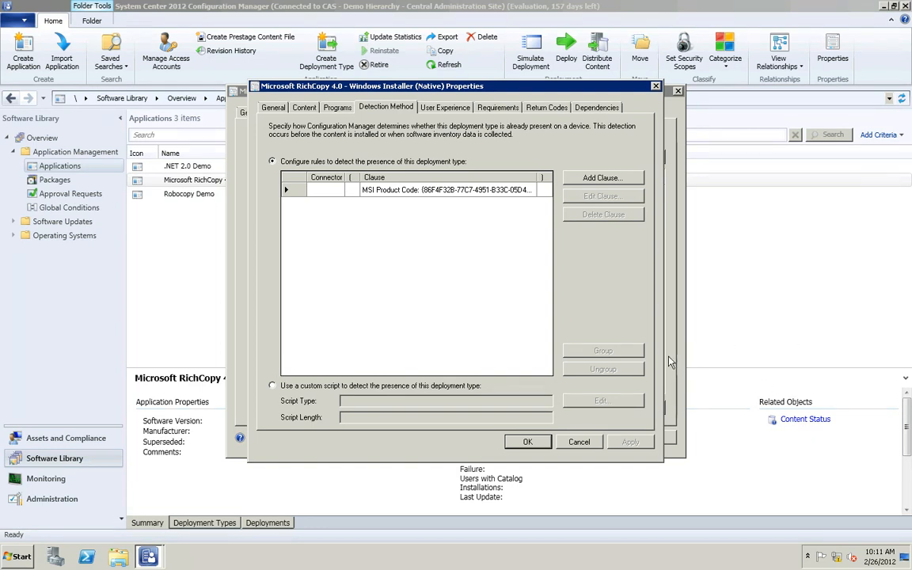
{"action": "left_click", "coordinate": [594, 442]}
Step: Add a supersedence relationship to Microsoft RichCopy 4.0 and choose Robocopy Demo as the superseded application
{"action": "left_click", "coordinate": [591, 113]}
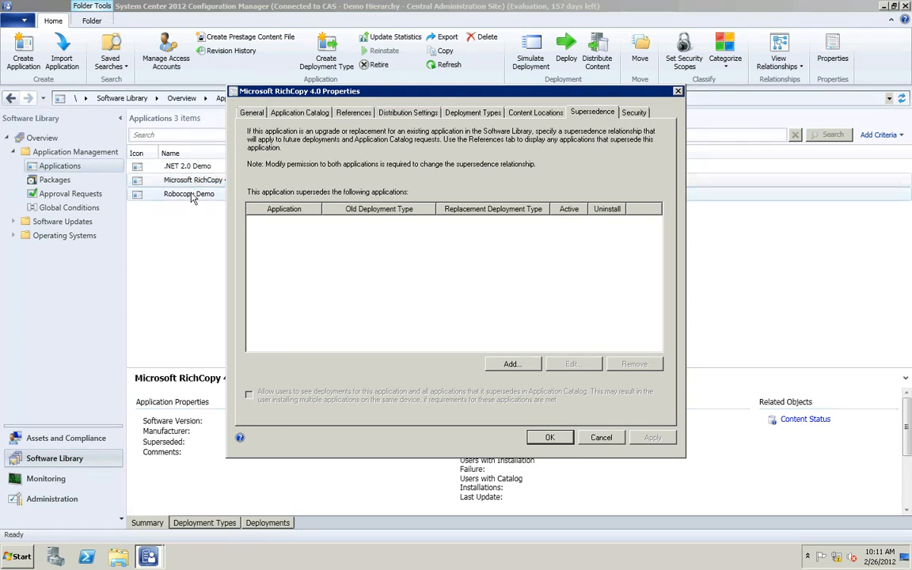
{"action": "left_click", "coordinate": [509, 364]}
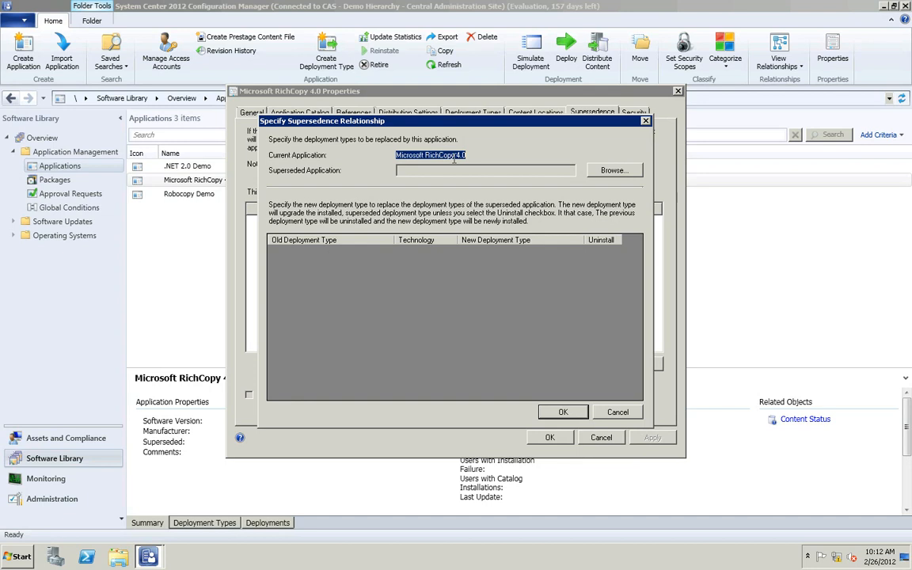
{"action": "left_click", "coordinate": [614, 170]}
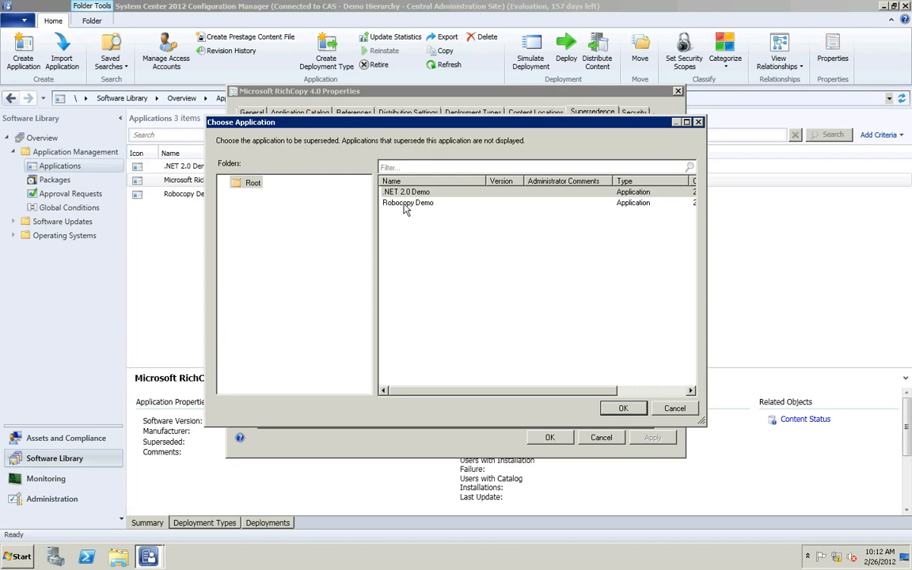
{"action": "left_click", "coordinate": [411, 202]}
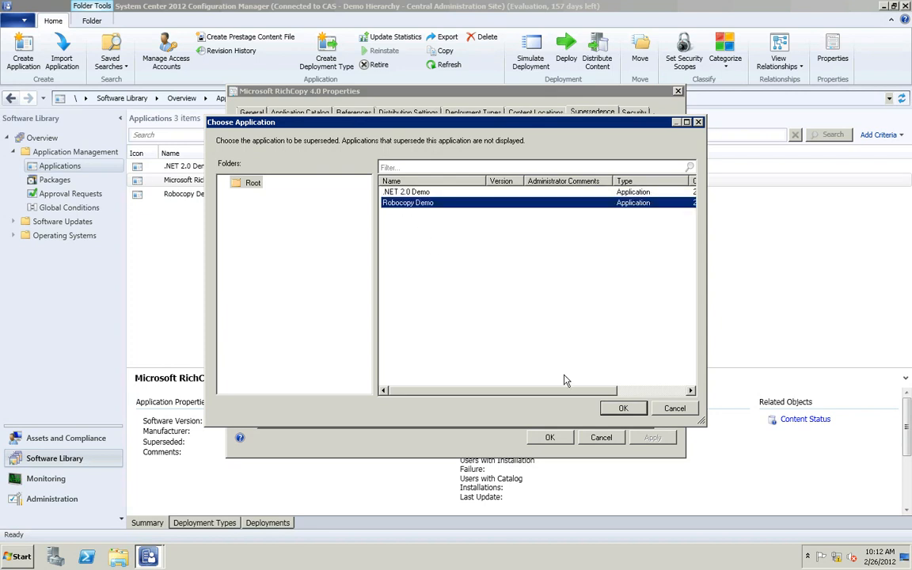
{"action": "left_click", "coordinate": [623, 408]}
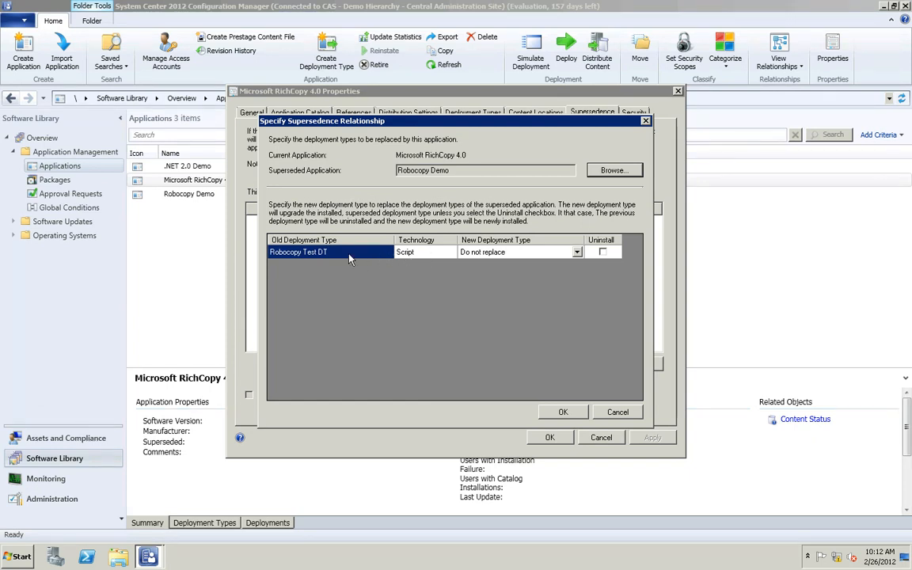
Step: Replace Robocopy Test DT with RichCopy's Windows Installer deployment type, enable uninstalling the old one, and accept the supersedence relationship
{"action": "left_click", "coordinate": [481, 253]}
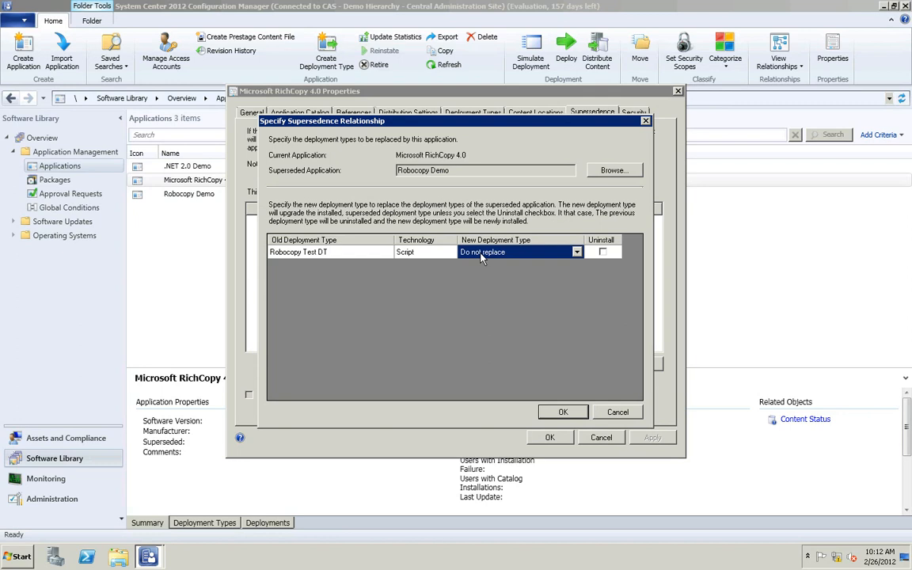
{"action": "left_click", "coordinate": [578, 254]}
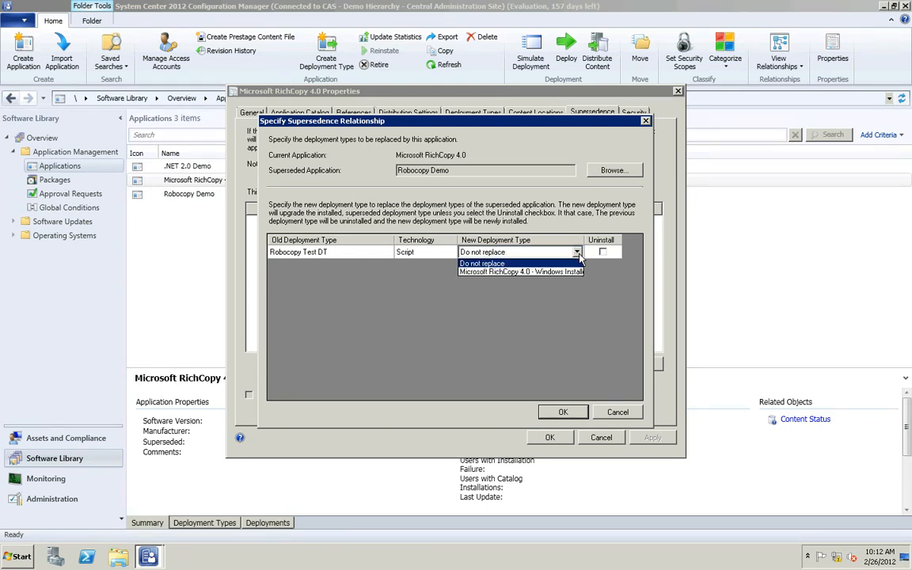
{"action": "left_click", "coordinate": [532, 273]}
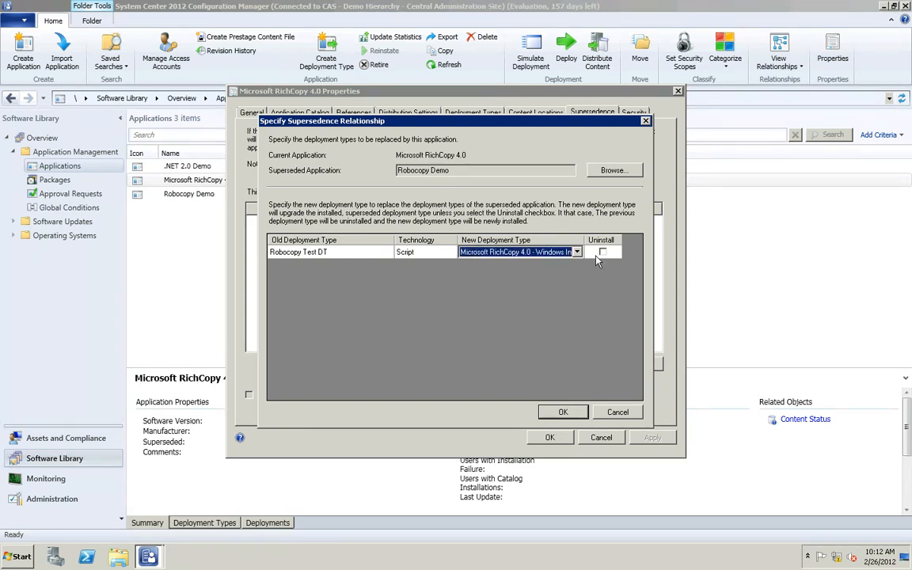
{"action": "left_click", "coordinate": [602, 252]}
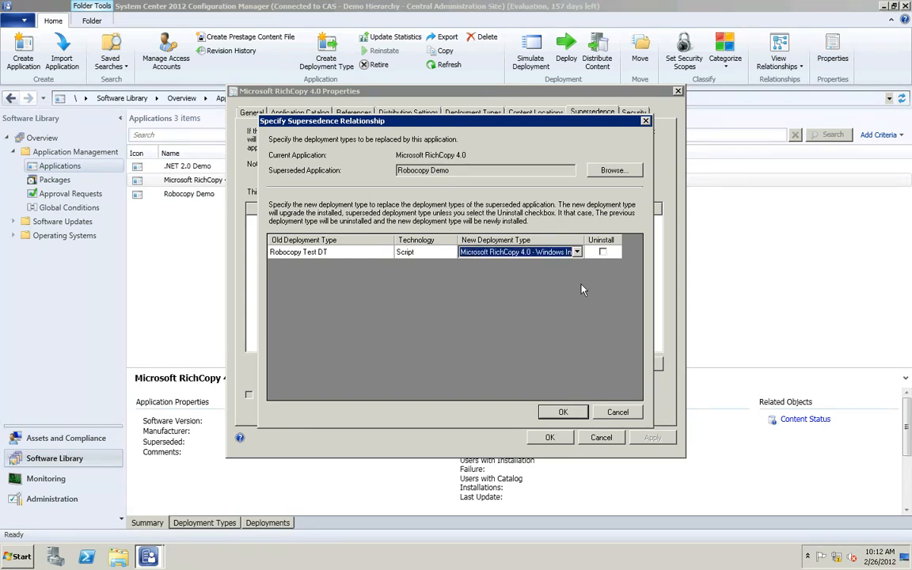
{"action": "left_click", "coordinate": [564, 413]}
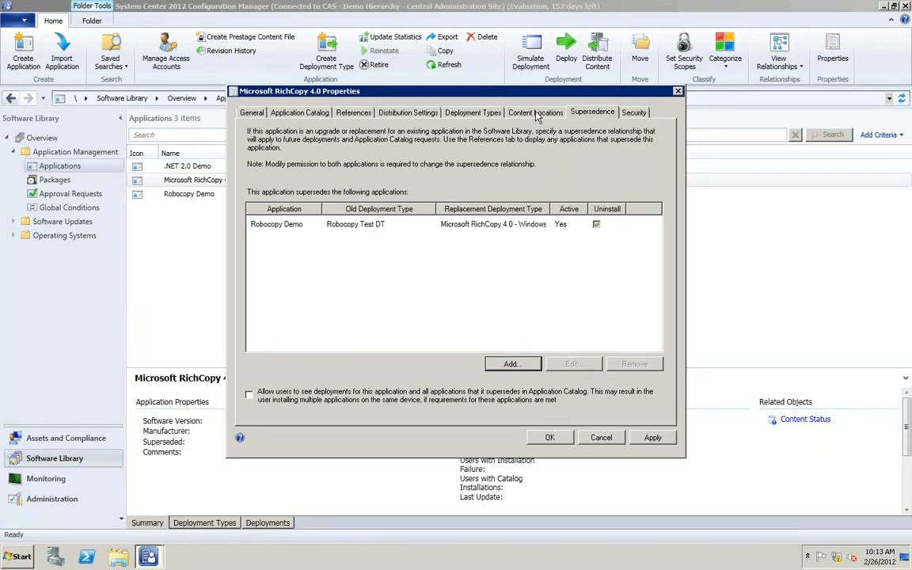
Step: Add a custom requirement to RichCopy's Windows Installer deployment type: Robocopy Installed condition, Size (Bytes) equals 1000
{"action": "left_click", "coordinate": [502, 113]}
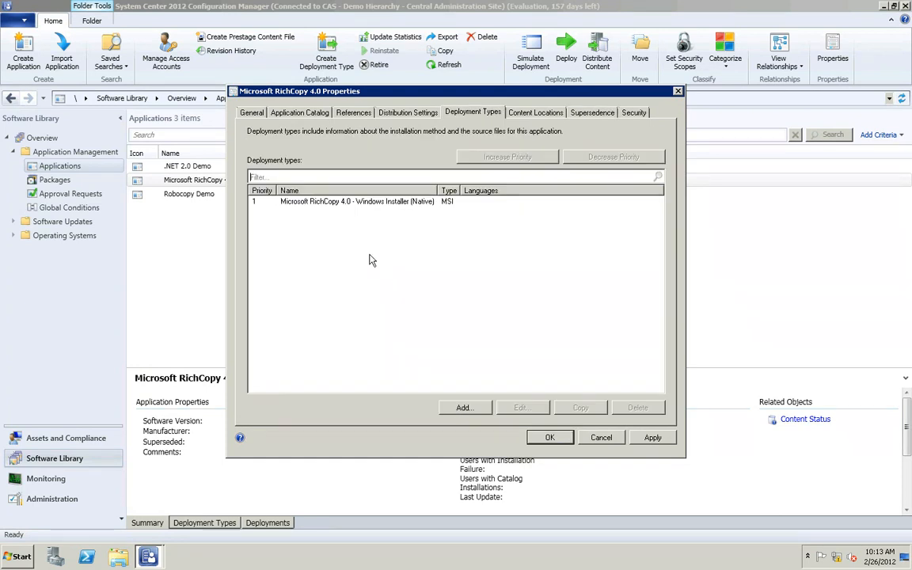
{"action": "left_click", "coordinate": [348, 201]}
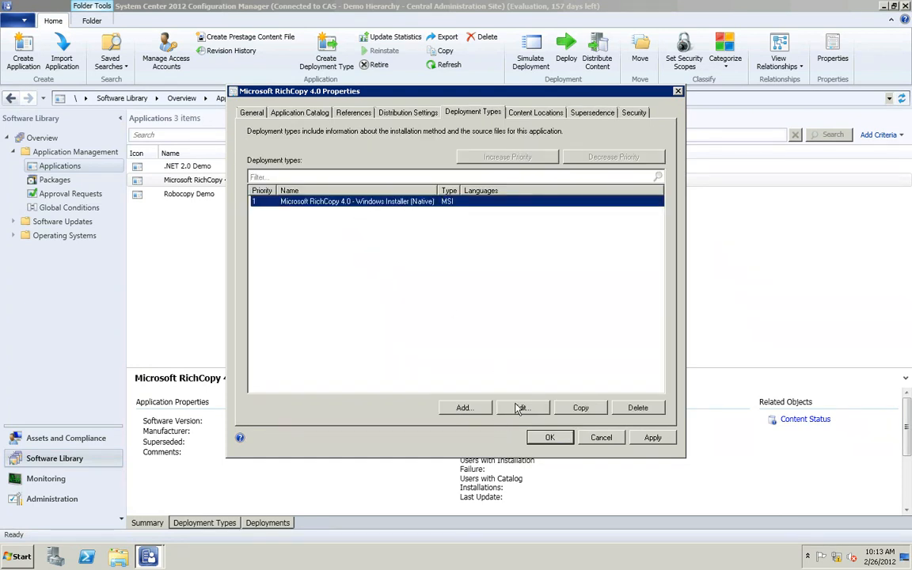
{"action": "left_click", "coordinate": [521, 407]}
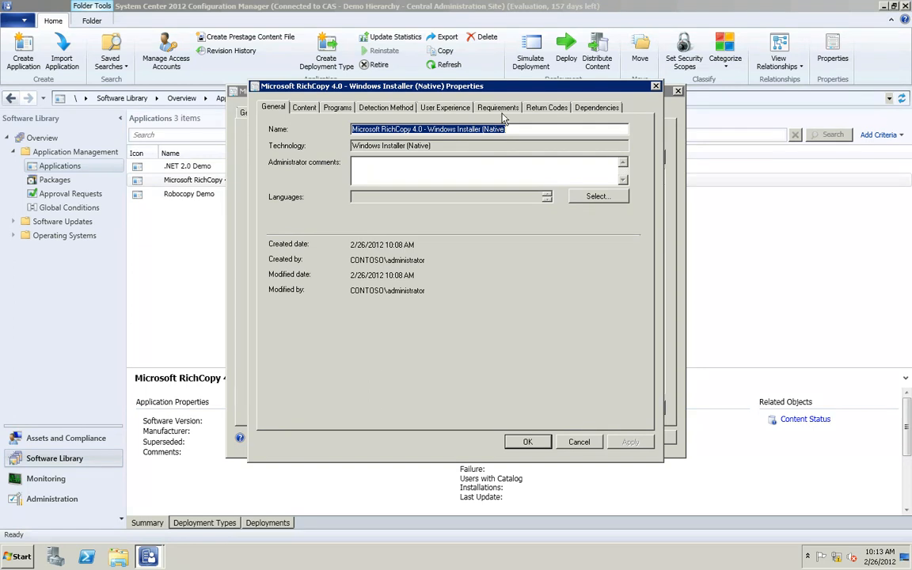
{"action": "left_click", "coordinate": [484, 109]}
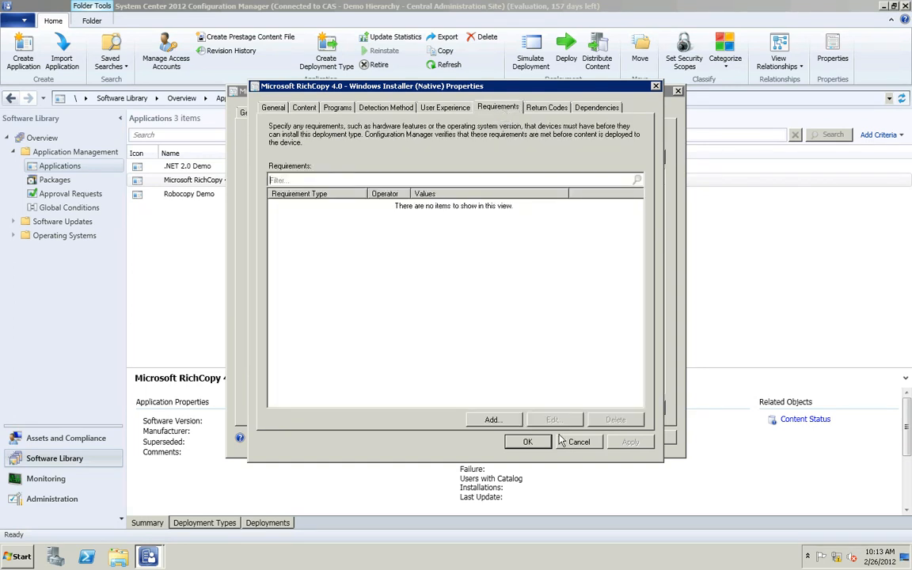
{"action": "left_click", "coordinate": [505, 422]}
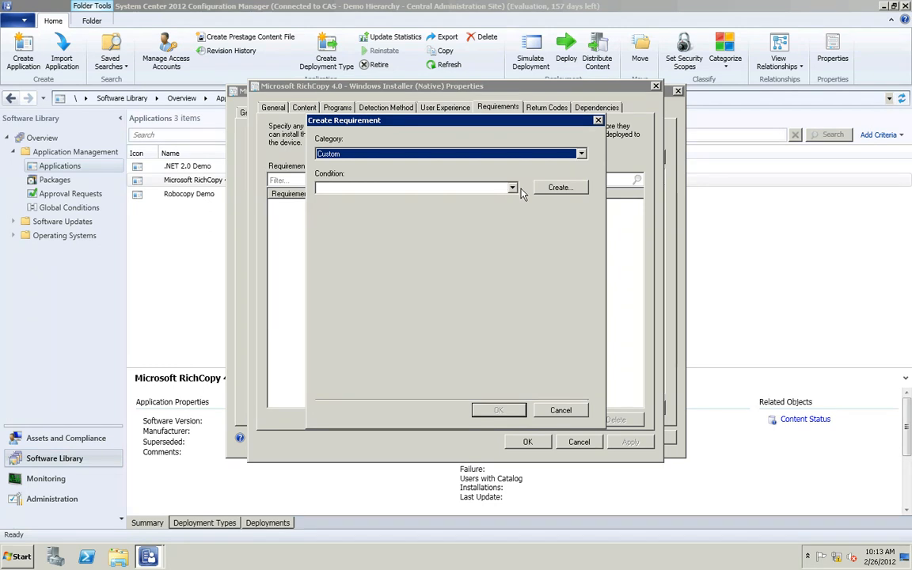
{"action": "left_click", "coordinate": [512, 188]}
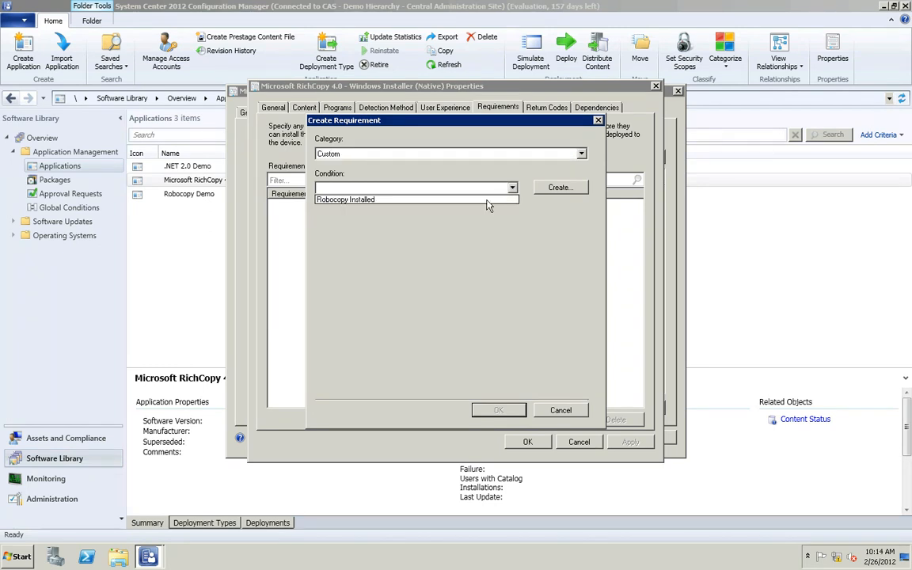
{"action": "left_click", "coordinate": [475, 199]}
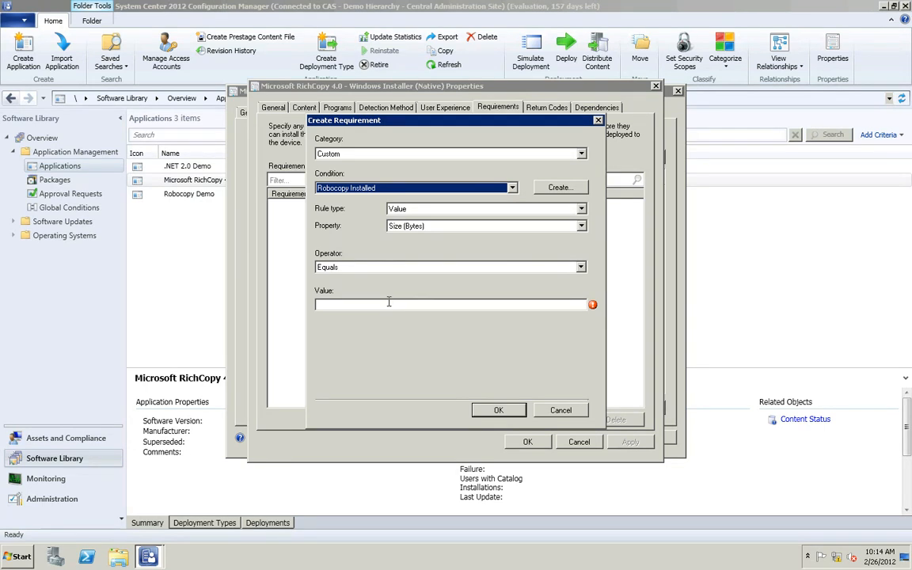
{"action": "left_click", "coordinate": [403, 226]}
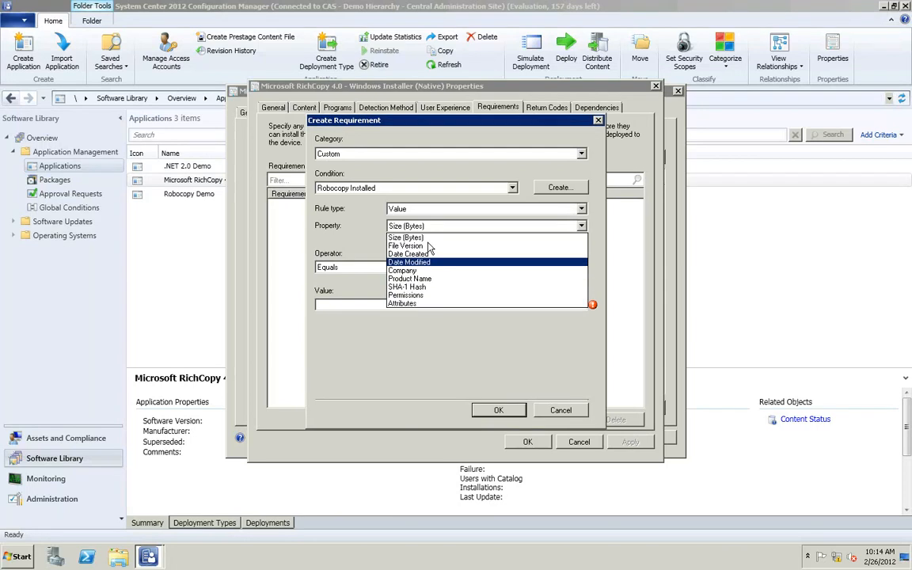
{"action": "left_click", "coordinate": [387, 309]}
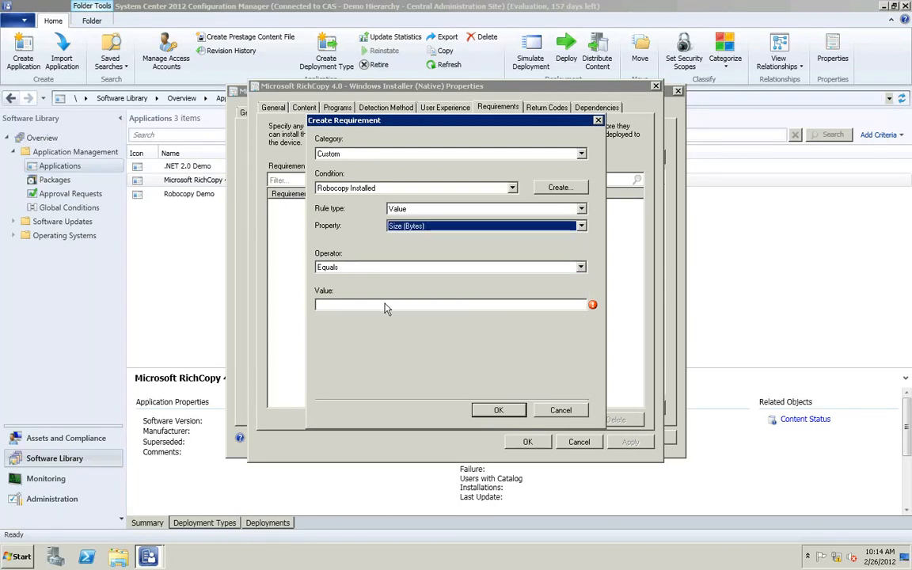
{"action": "left_click", "coordinate": [385, 305]}
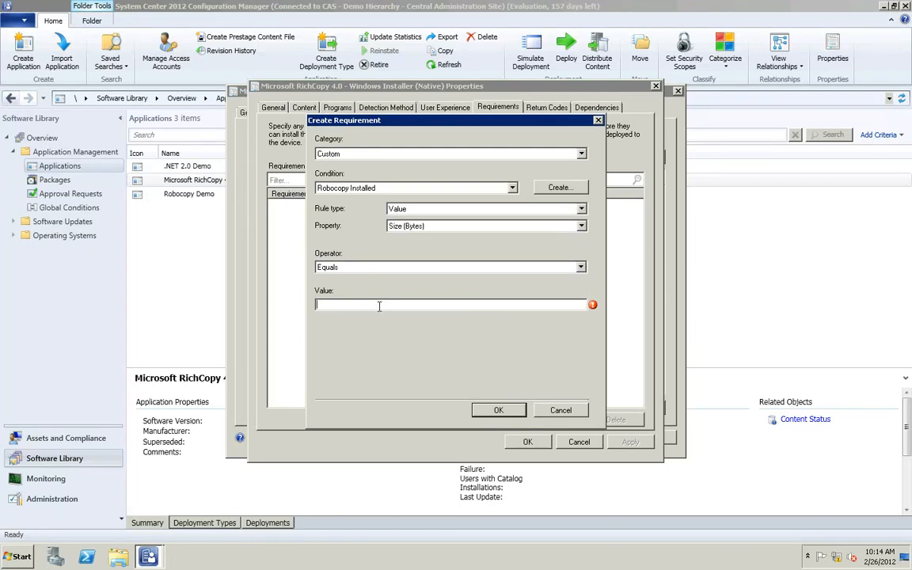
{"action": "type", "text": "1000"}
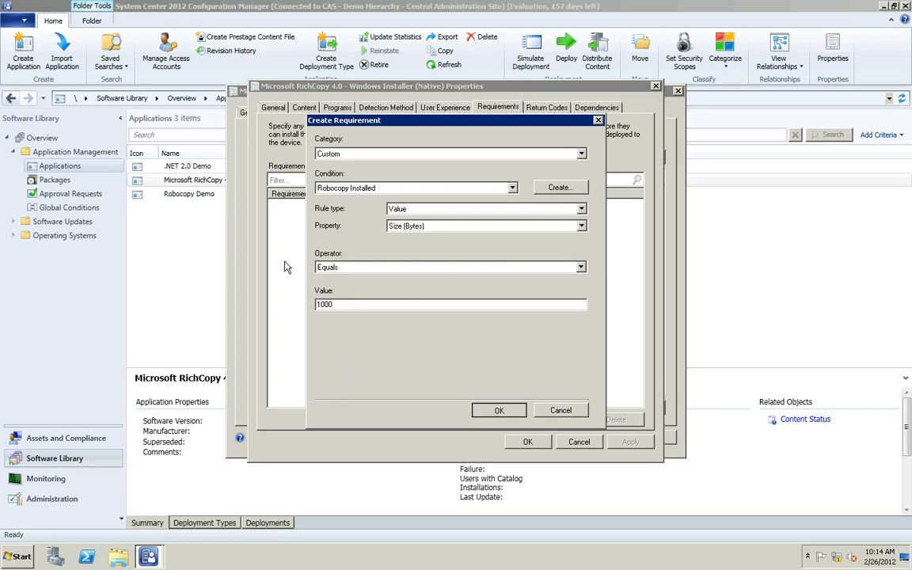
{"action": "key", "text": "Return"}
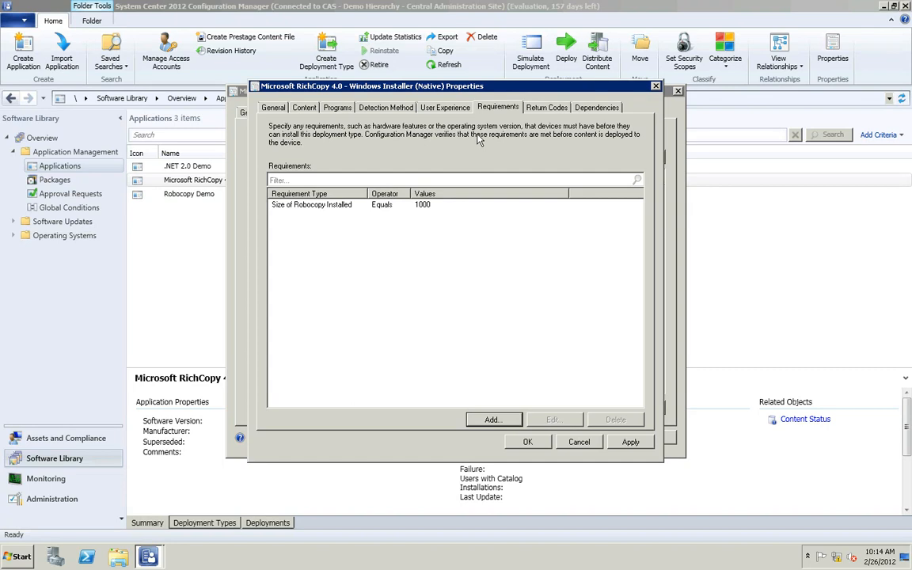
Step: Add a device requirement that the operating system is one of Windows 7, and save the deployment type and RichCopy application properties
{"action": "left_click", "coordinate": [486, 420]}
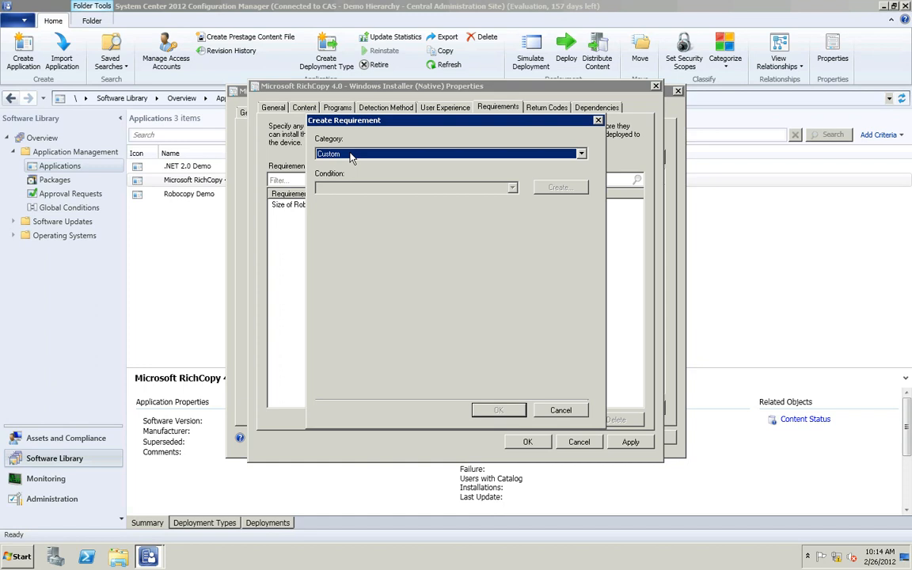
{"action": "left_click", "coordinate": [351, 156]}
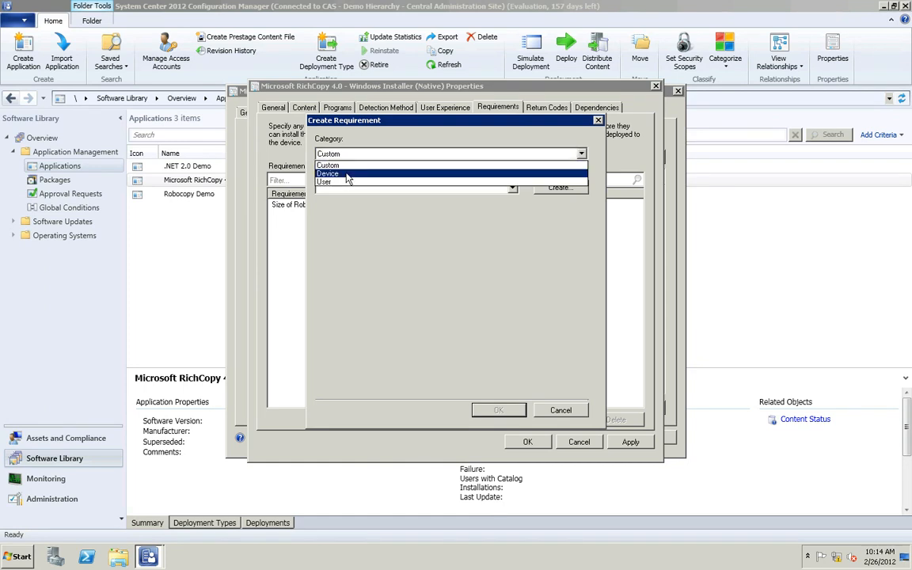
{"action": "left_click", "coordinate": [346, 176]}
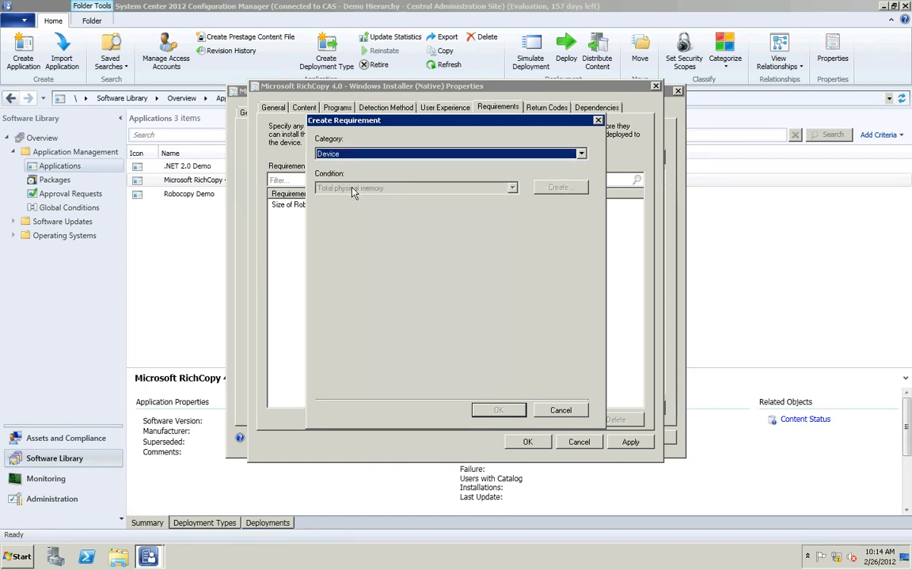
{"action": "left_click", "coordinate": [354, 189]}
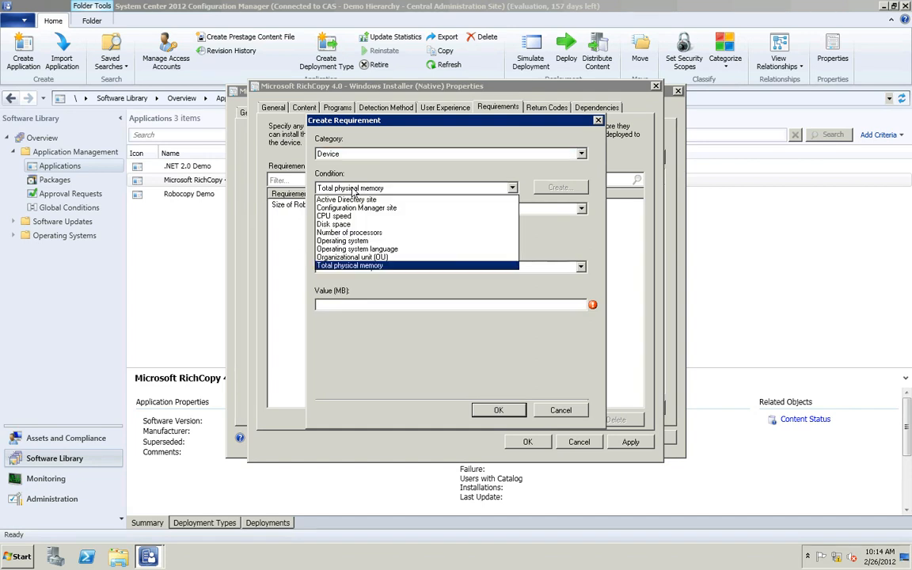
{"action": "left_click", "coordinate": [360, 243]}
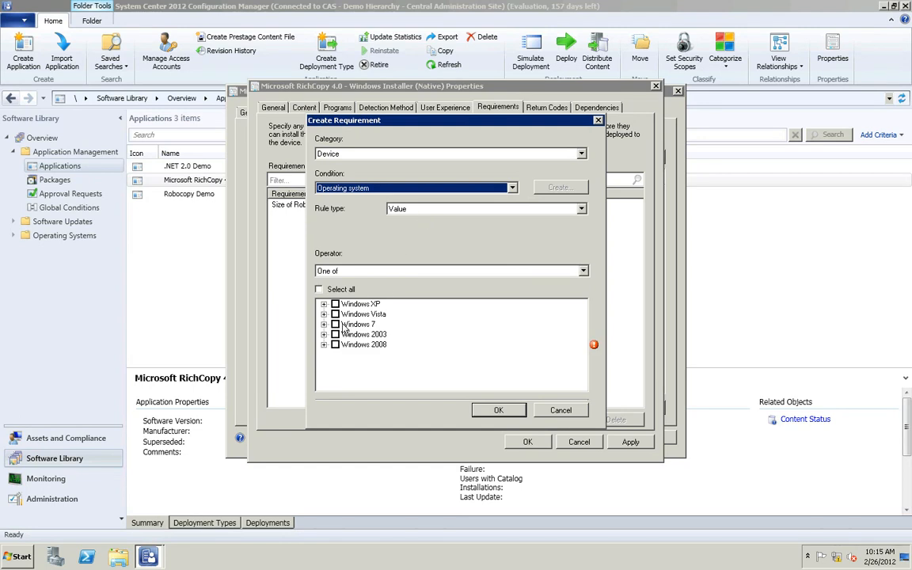
{"action": "left_click", "coordinate": [335, 325]}
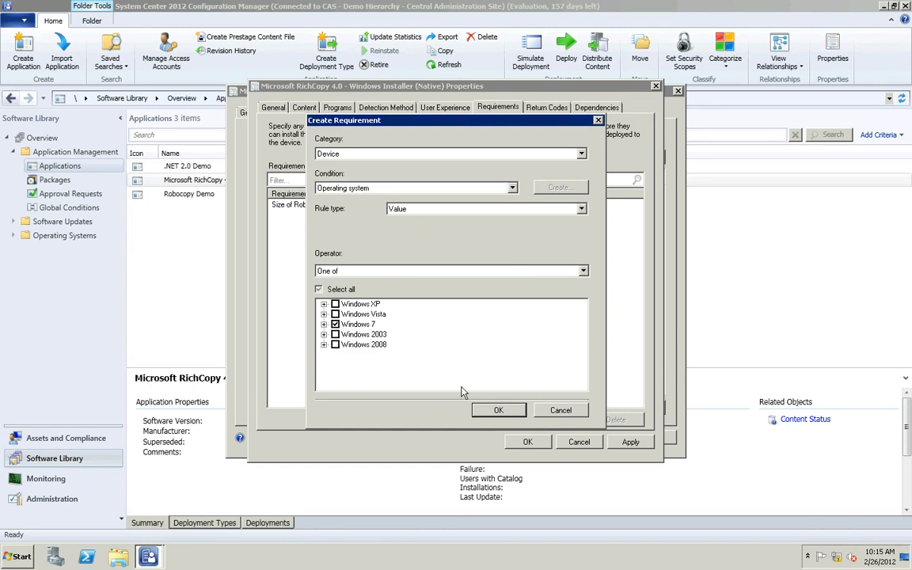
{"action": "left_click", "coordinate": [498, 410]}
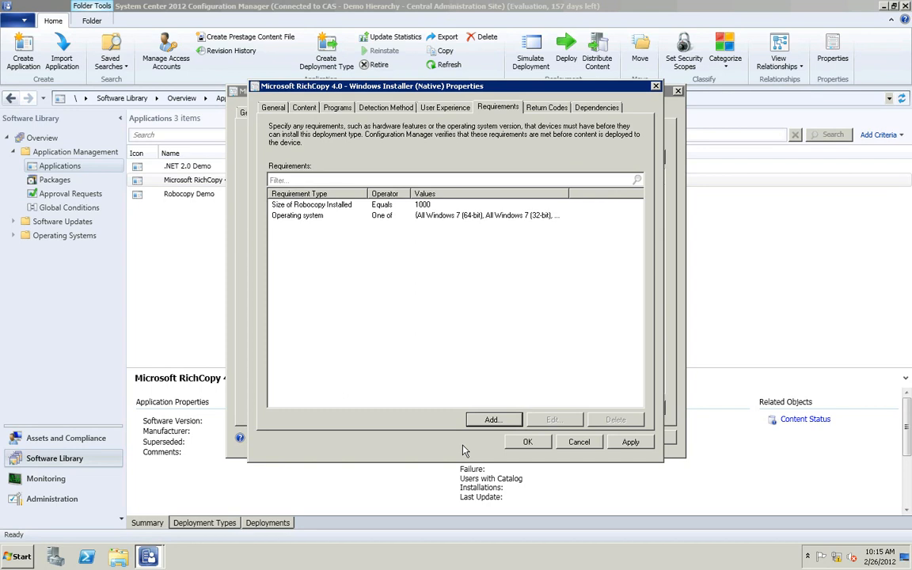
{"action": "left_click", "coordinate": [527, 441]}
{"action": "left_click", "coordinate": [542, 438]}
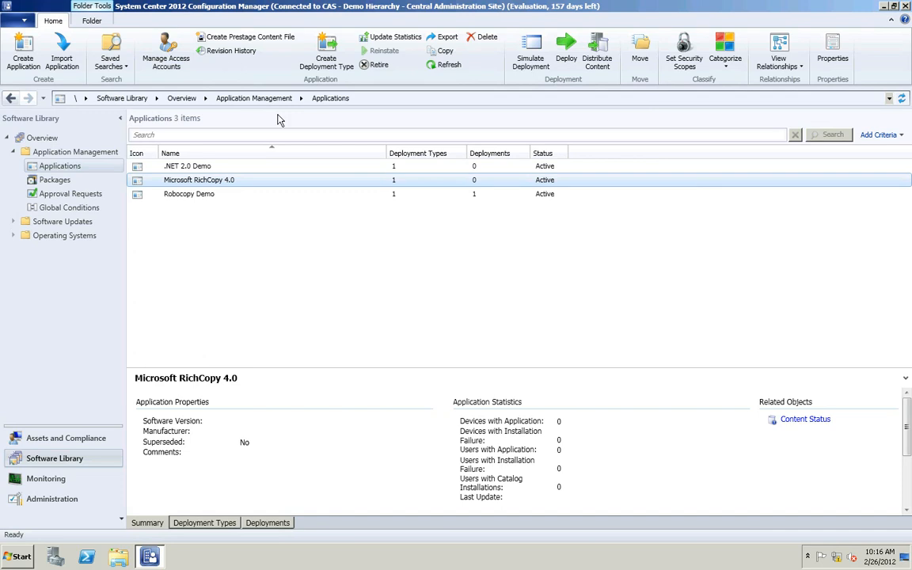
Step: Open the properties of the Robocopy Demo application and view its general information, including the administrator comments
{"action": "left_click", "coordinate": [224, 198]}
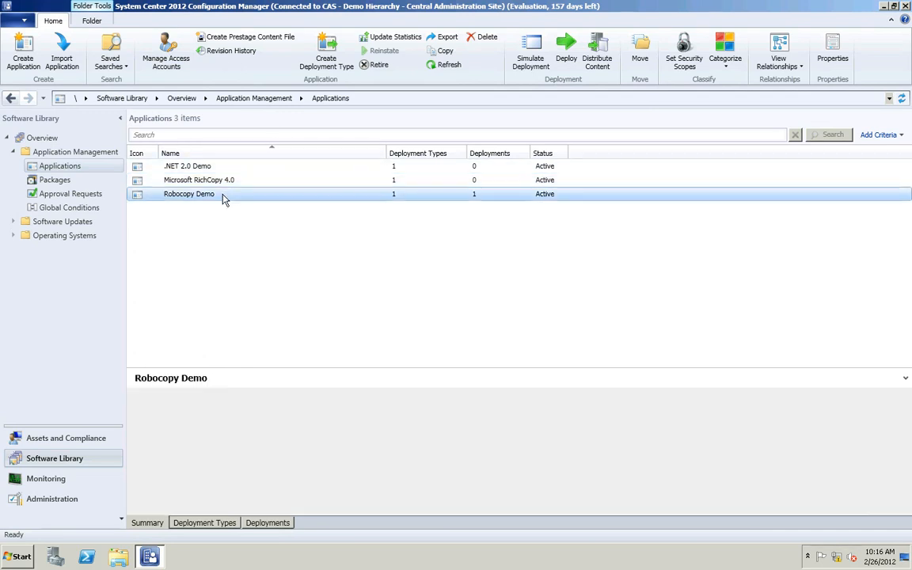
{"action": "right_click", "coordinate": [224, 199]}
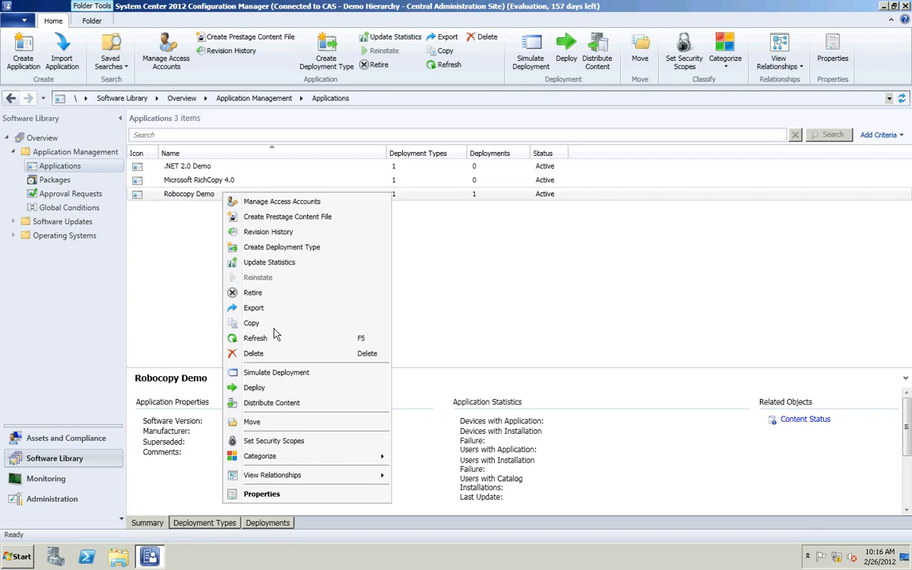
{"action": "left_click", "coordinate": [279, 495]}
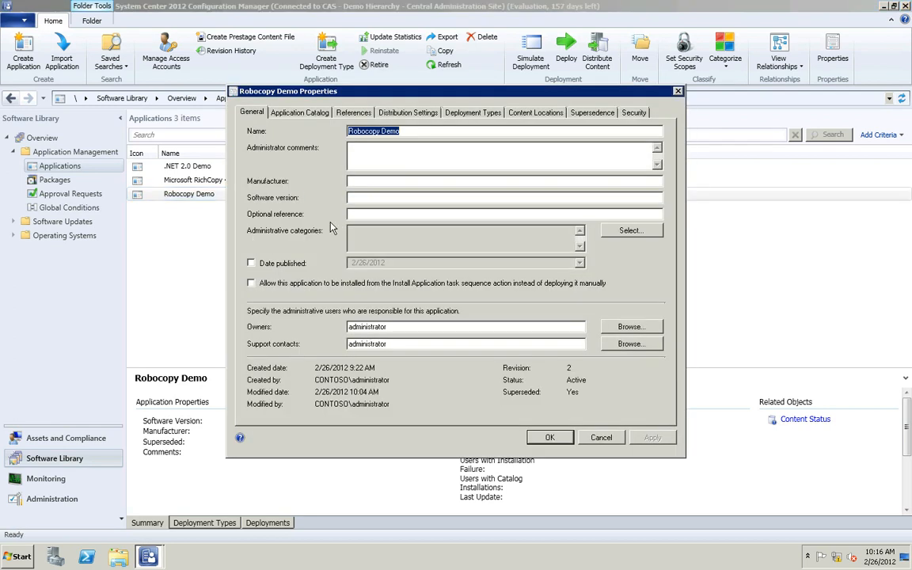
{"action": "right_click", "coordinate": [377, 160]}
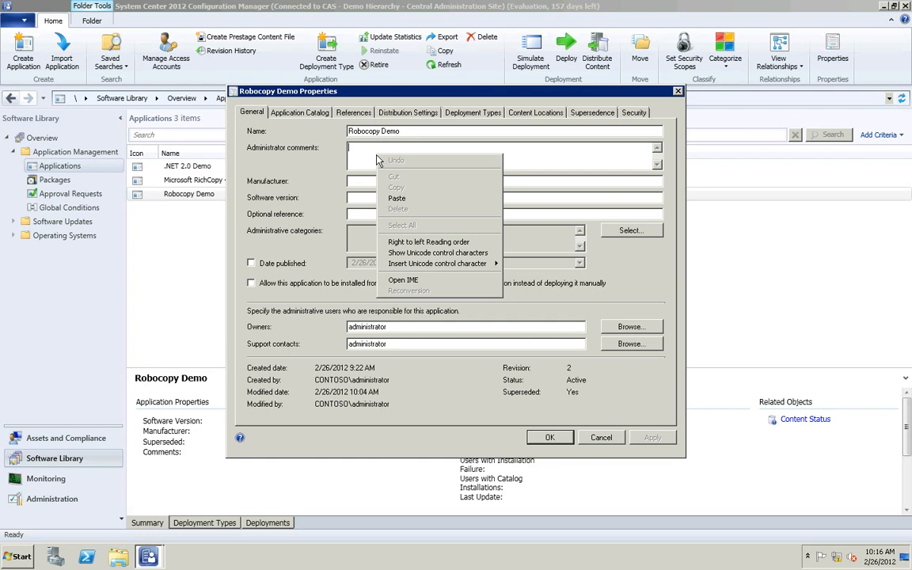
{"action": "left_click", "coordinate": [365, 147]}
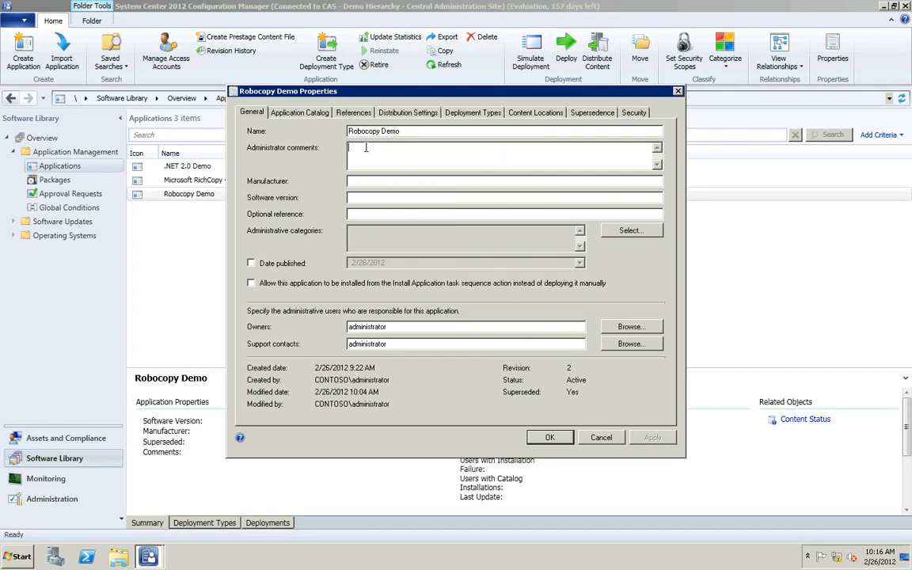
Step: Enter "test" as the administrator comments of the Robocopy Demo application and save its properties
{"action": "type", "text": "test"}
{"action": "left_click", "coordinate": [551, 439]}
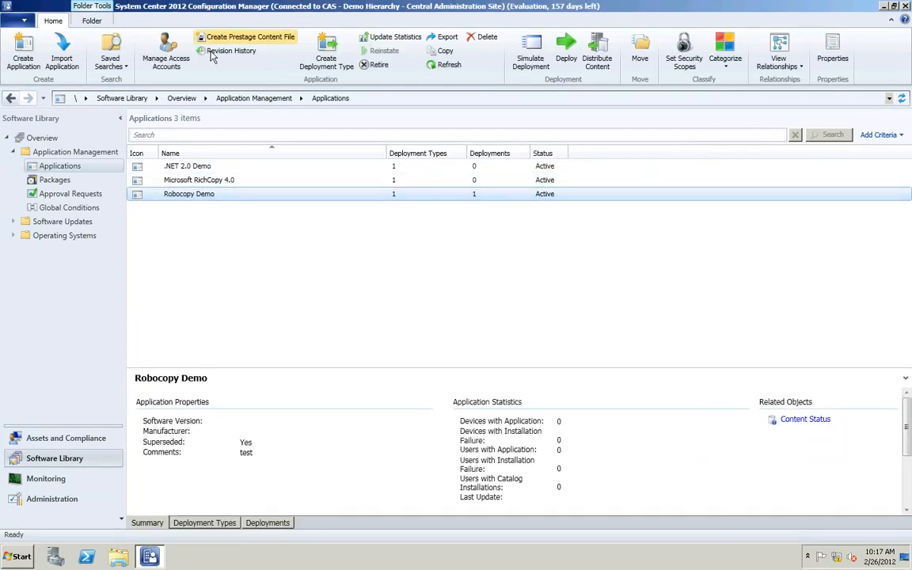
Step: Examine revision 2 in the revision history of Robocopy Demo, and close the history without restoring it
{"action": "left_click", "coordinate": [212, 52]}
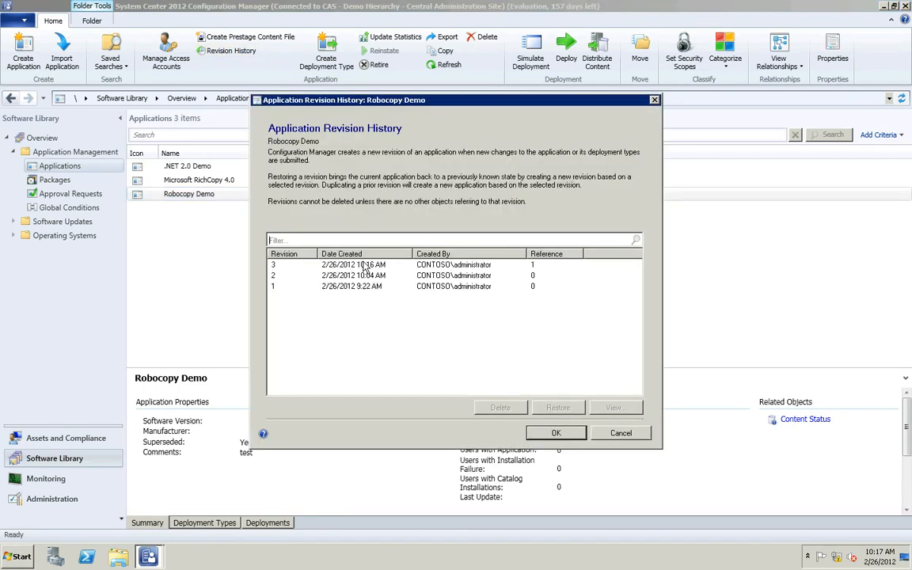
{"action": "left_click", "coordinate": [316, 277]}
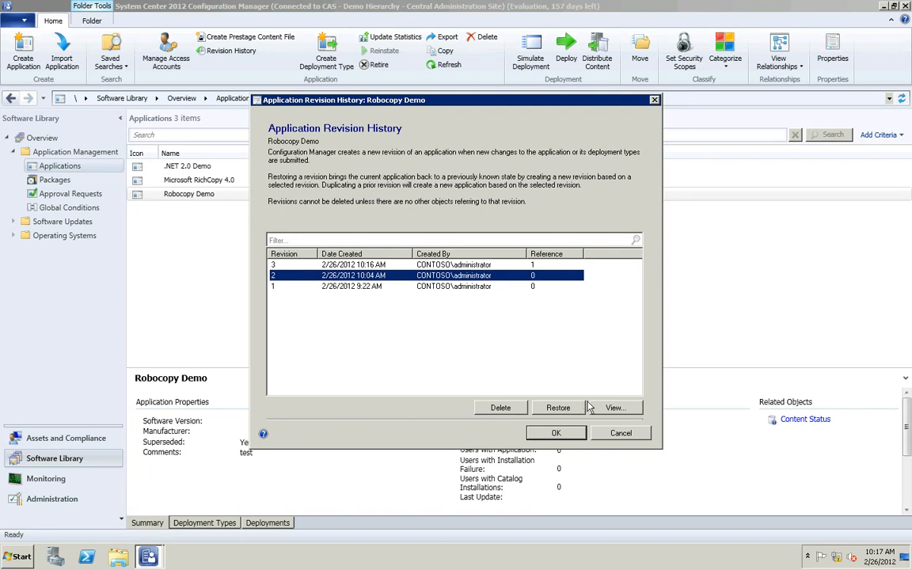
{"action": "left_click", "coordinate": [612, 409]}
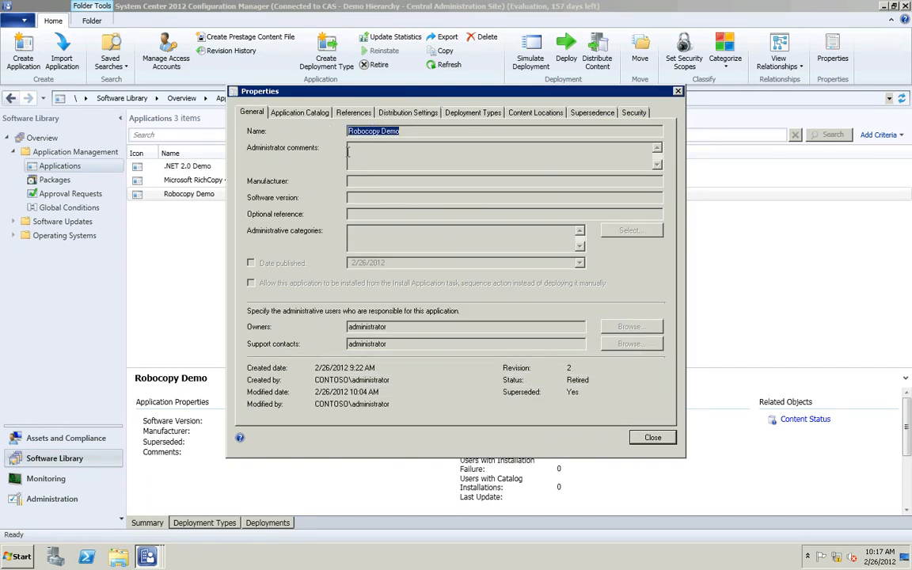
{"action": "left_click", "coordinate": [654, 437]}
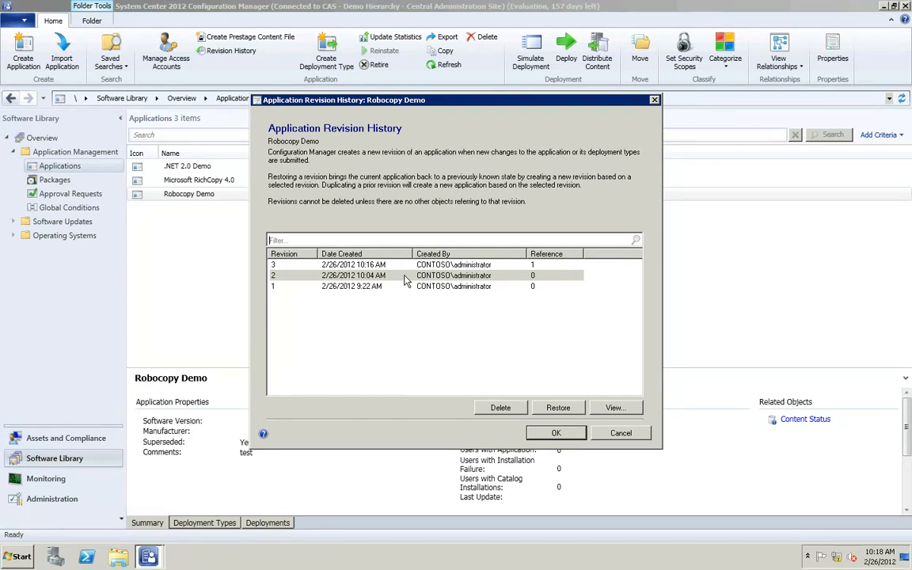
{"action": "left_click", "coordinate": [404, 275]}
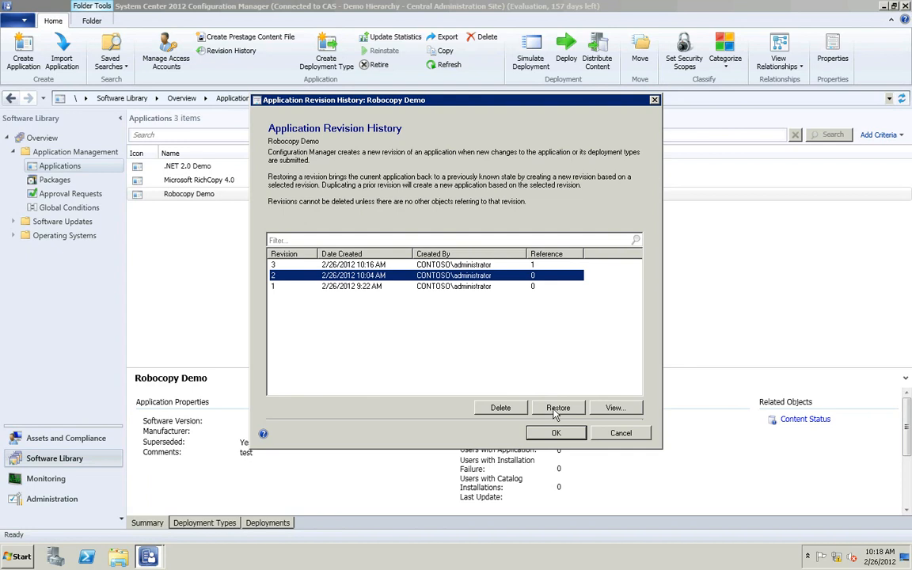
{"action": "left_click", "coordinate": [620, 434]}
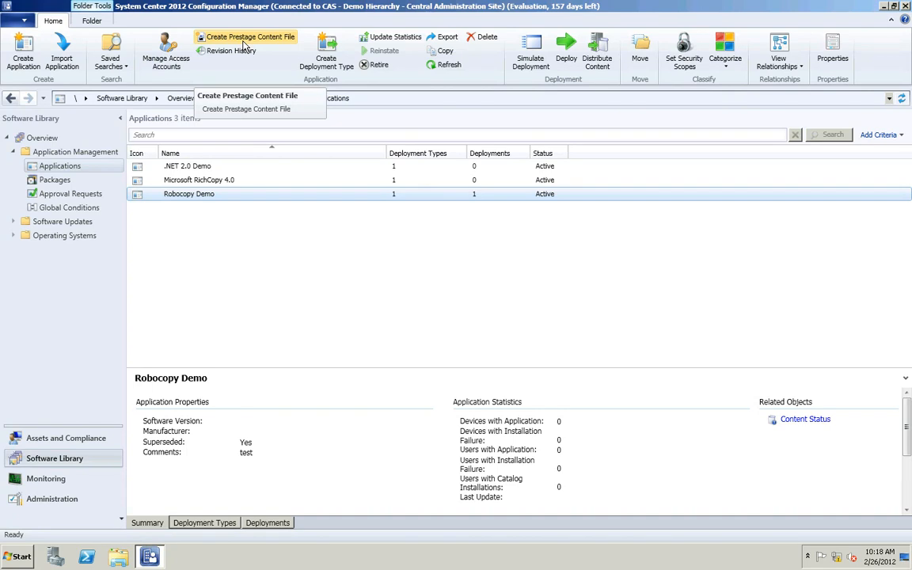
Step: Start a prestaged content file named test for Robocopy Demo with all dependencies, review the content to include, and cancel without creating it
{"action": "left_click", "coordinate": [244, 46]}
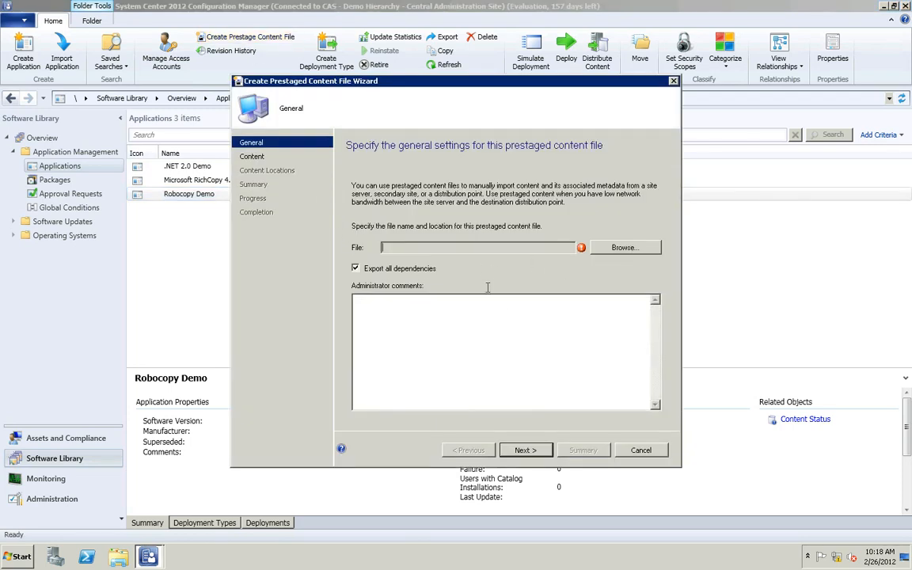
{"action": "left_click", "coordinate": [623, 248]}
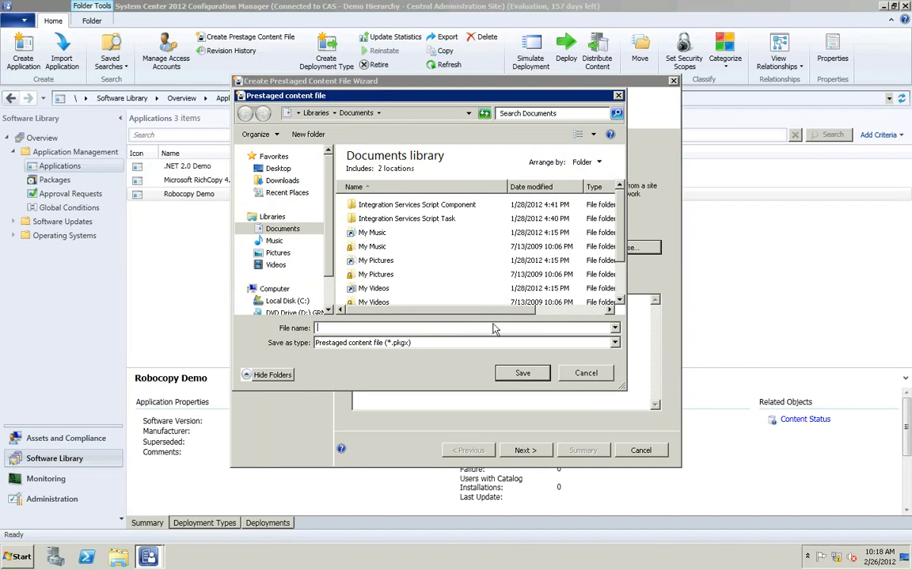
{"action": "type", "text": "test"}
{"action": "left_click", "coordinate": [524, 372]}
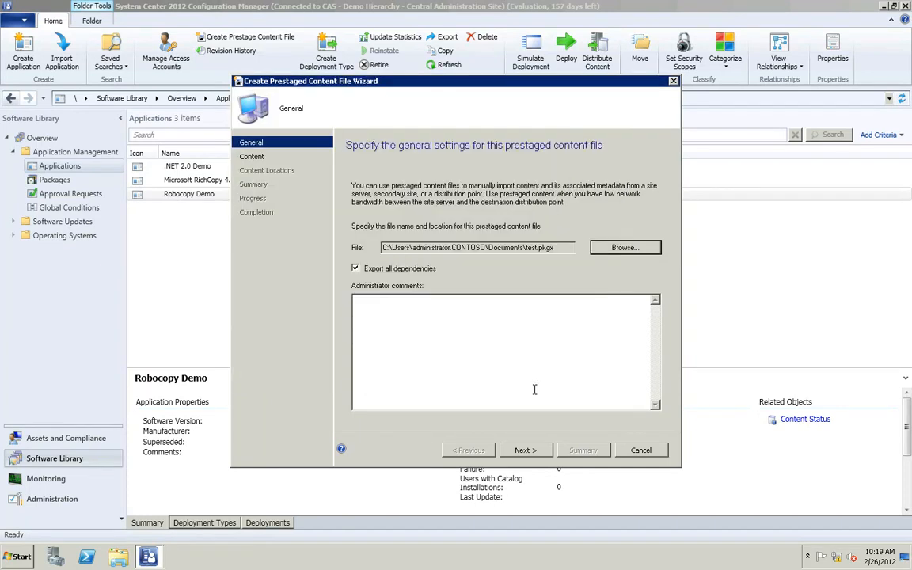
{"action": "left_click", "coordinate": [528, 451]}
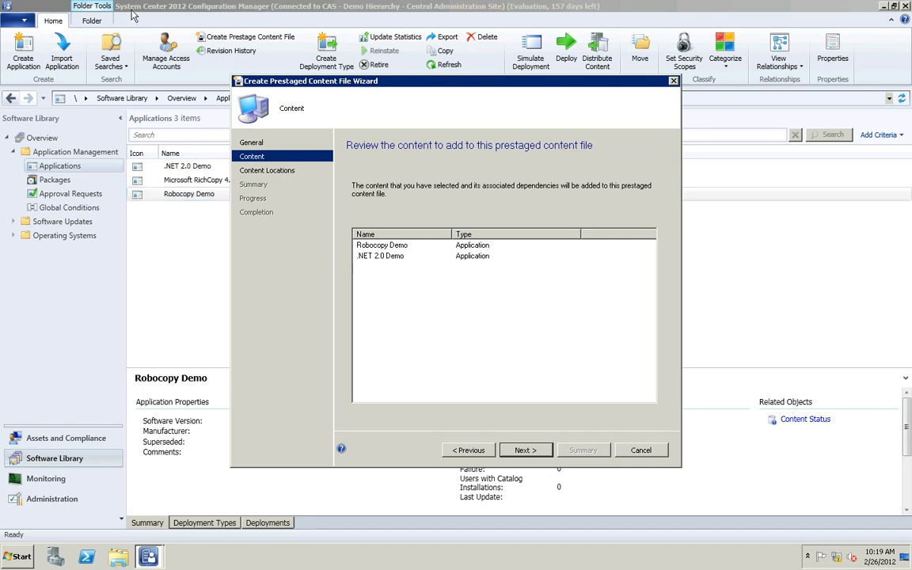
{"action": "left_click", "coordinate": [470, 450]}
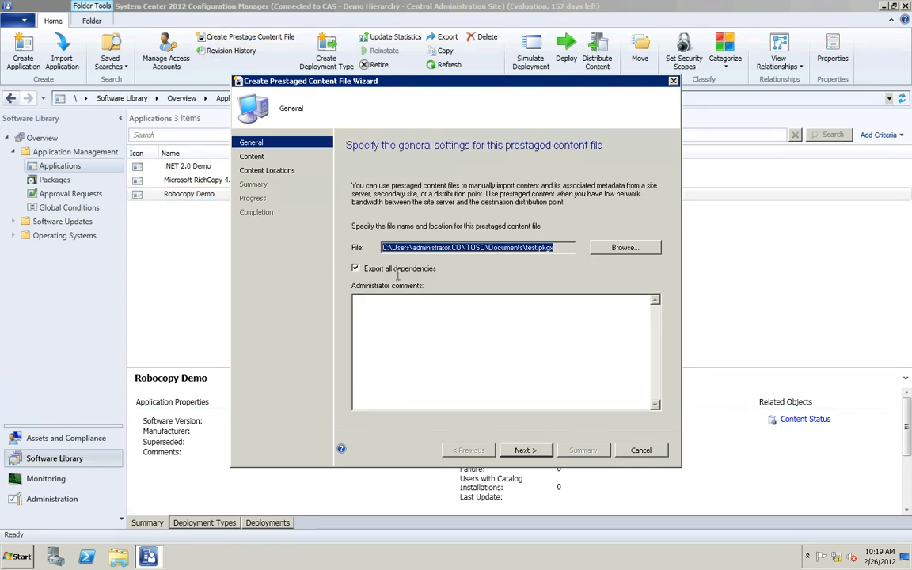
{"action": "left_click", "coordinate": [518, 449]}
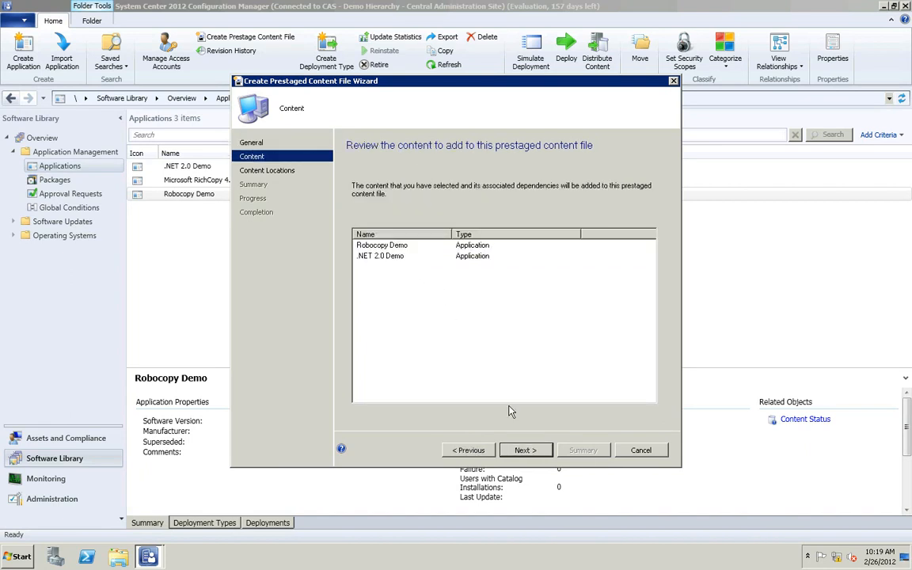
{"action": "left_click", "coordinate": [641, 451]}
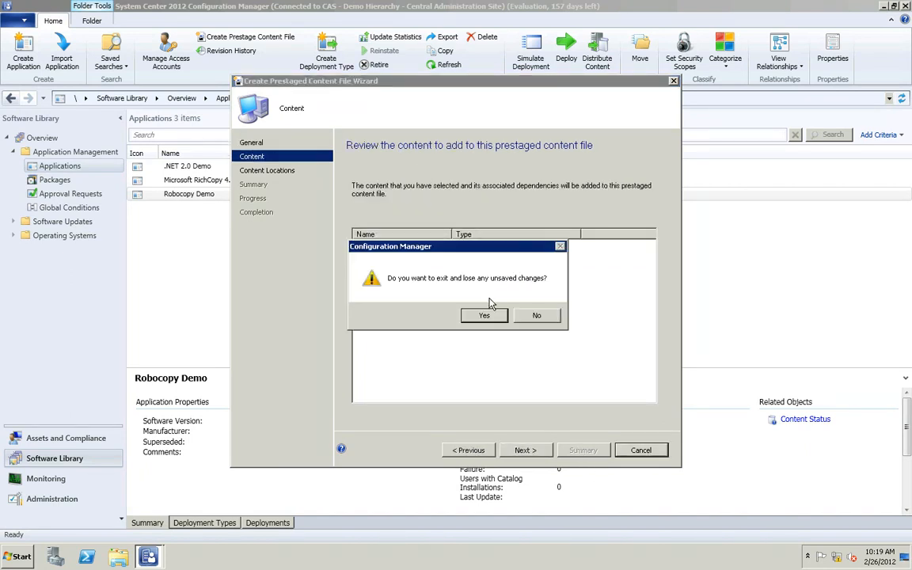
{"action": "key", "text": "Return"}
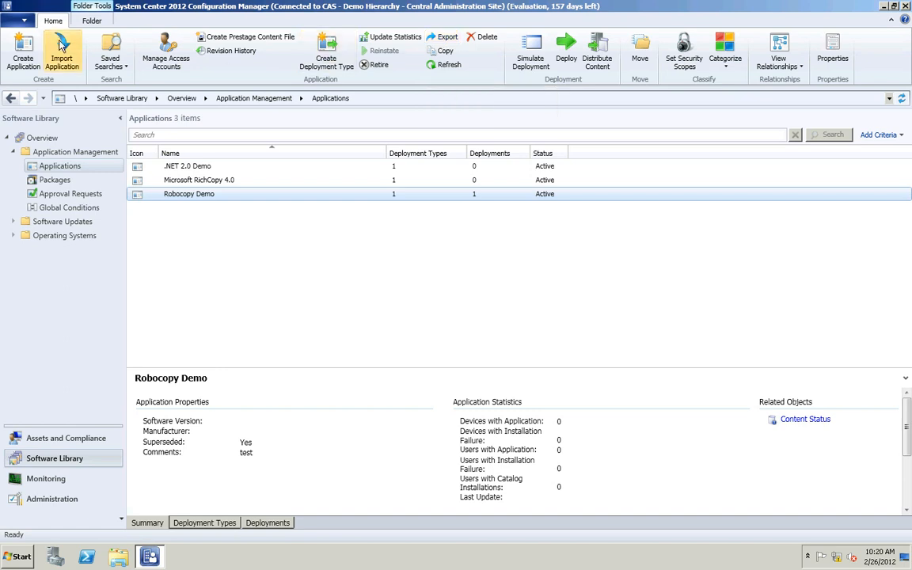
Step: View the simulated deployment settings for Robocopy Demo, and exit the wizard without running a simulation
{"action": "left_click", "coordinate": [538, 54]}
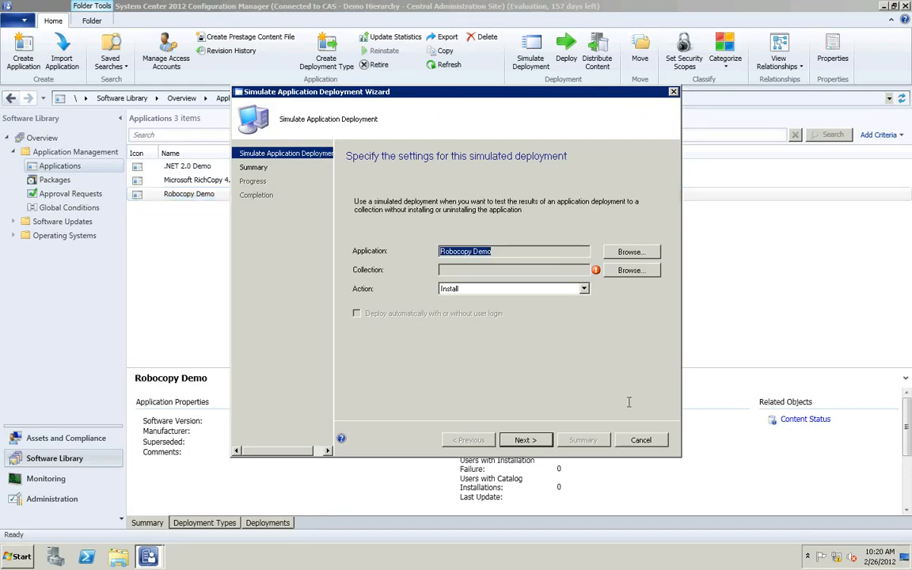
{"action": "left_click", "coordinate": [626, 442]}
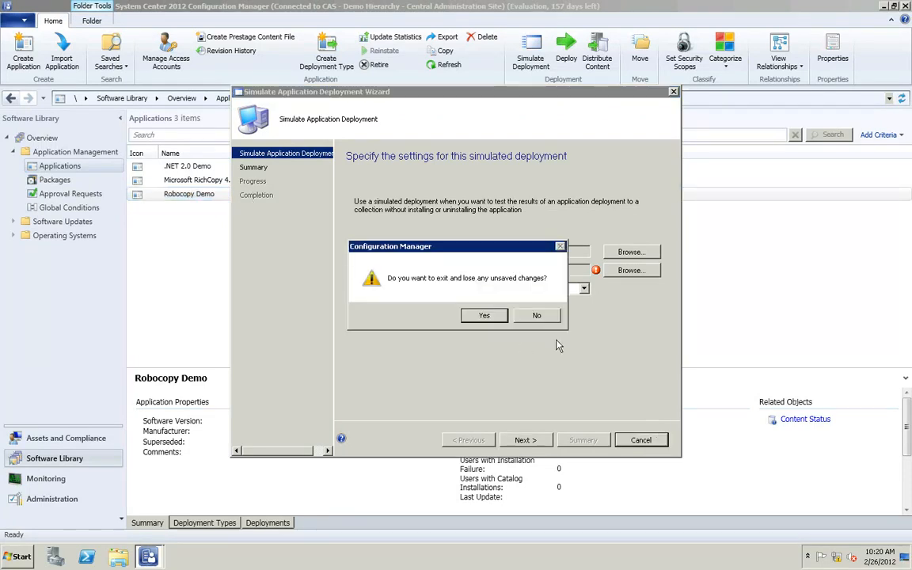
{"action": "left_click", "coordinate": [484, 315]}
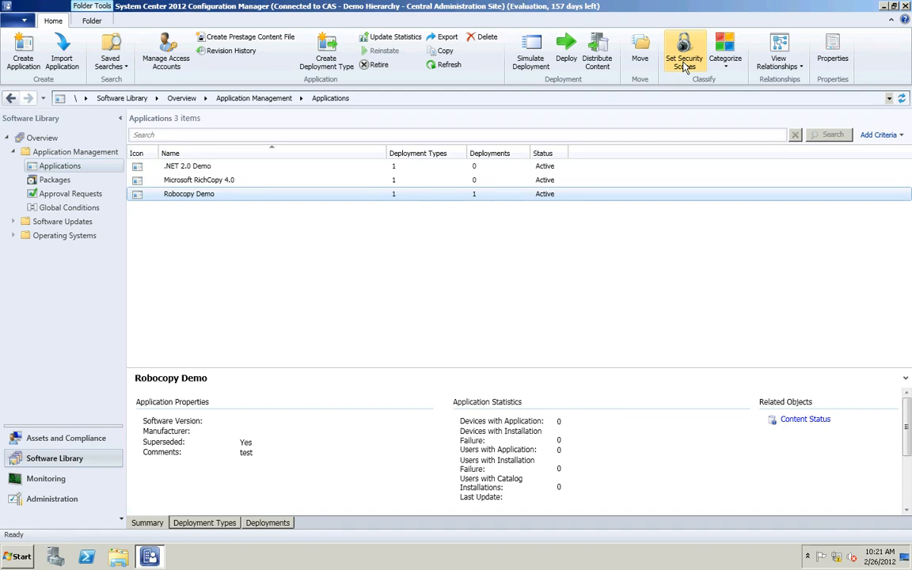
Step: Check the category options for Robocopy Demo, and view the diagram of its dependency relationships
{"action": "left_click", "coordinate": [723, 66]}
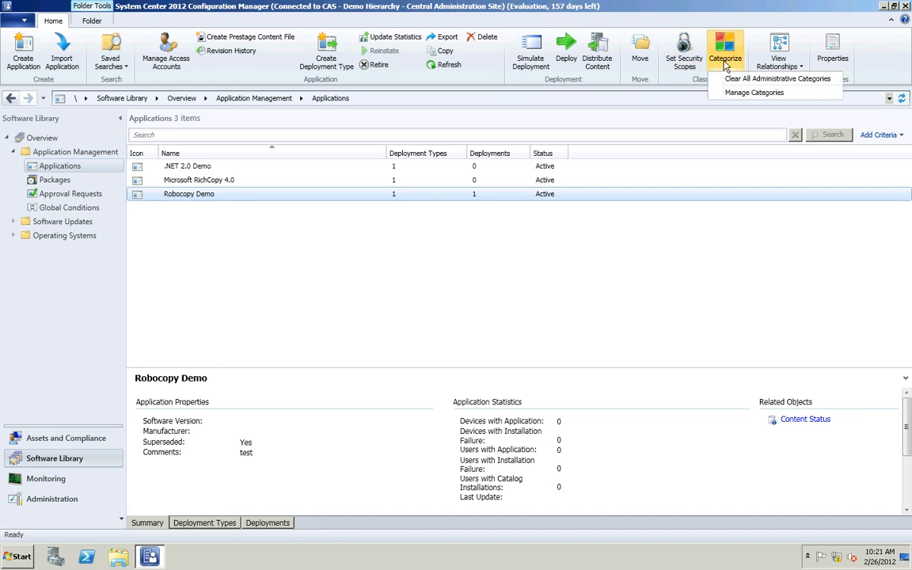
{"action": "left_click", "coordinate": [781, 63]}
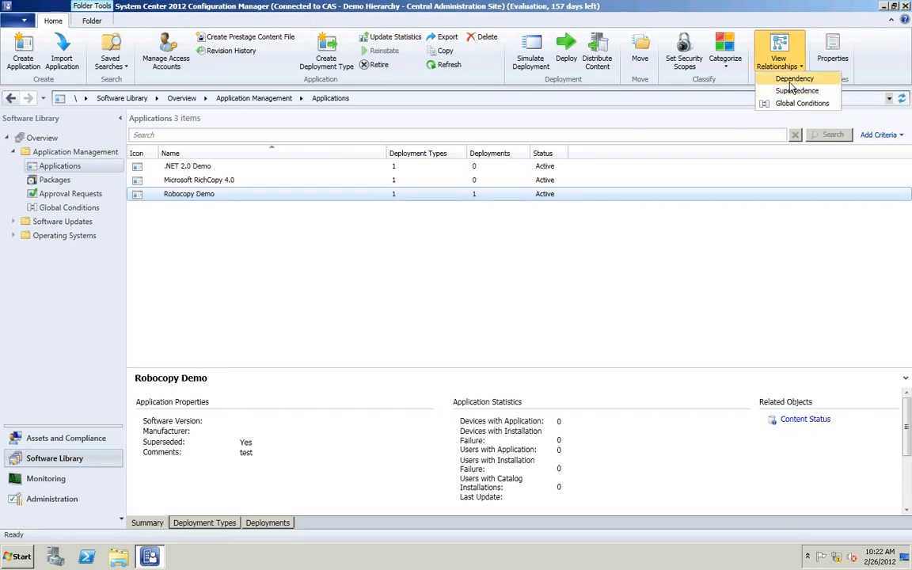
{"action": "left_click", "coordinate": [794, 79]}
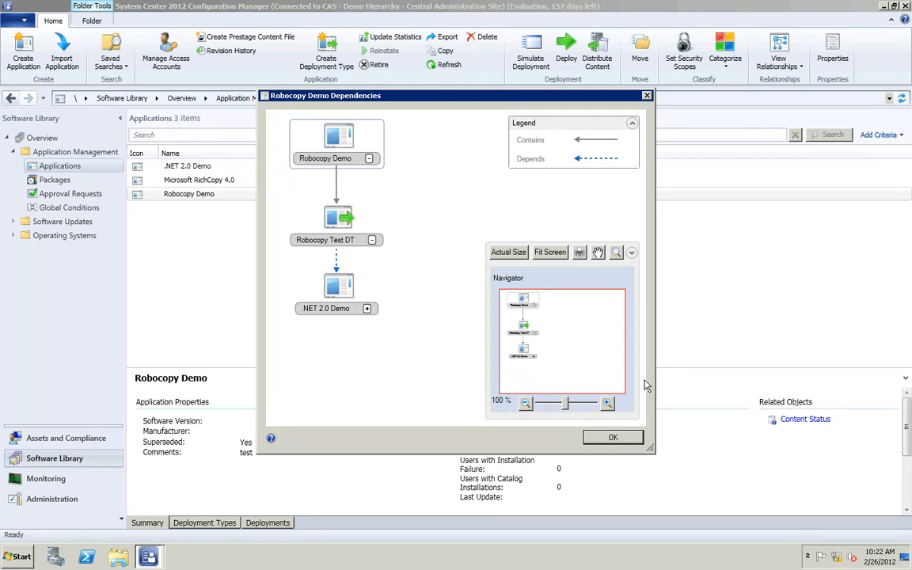
{"action": "left_click", "coordinate": [612, 438]}
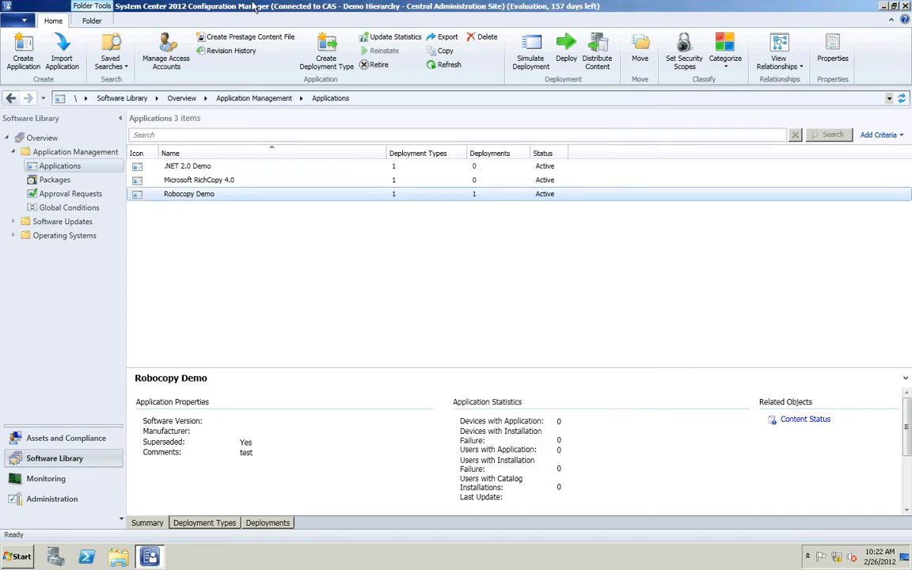
Step: View the supersedence relationship diagram of the Microsoft RichCopy 4.0 application and close it
{"action": "left_click", "coordinate": [227, 179]}
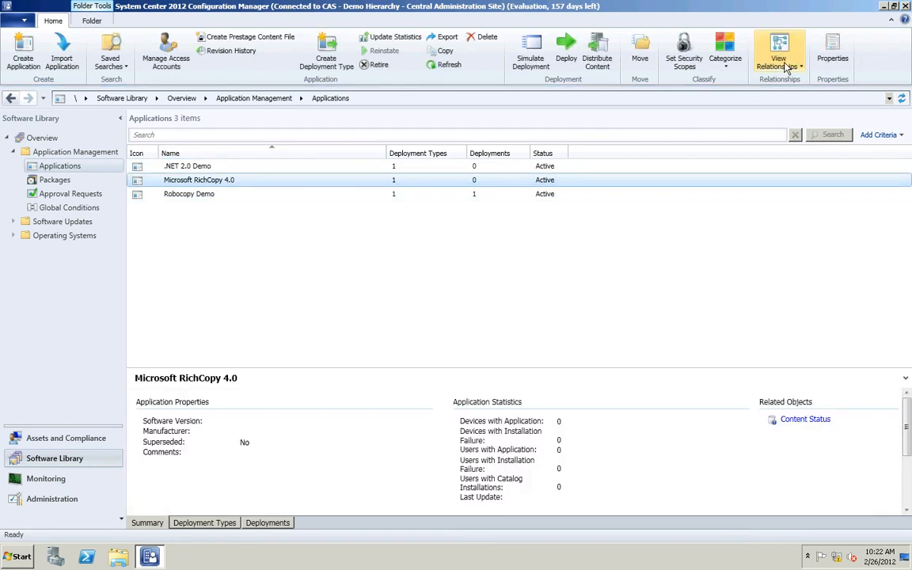
{"action": "left_click", "coordinate": [786, 68]}
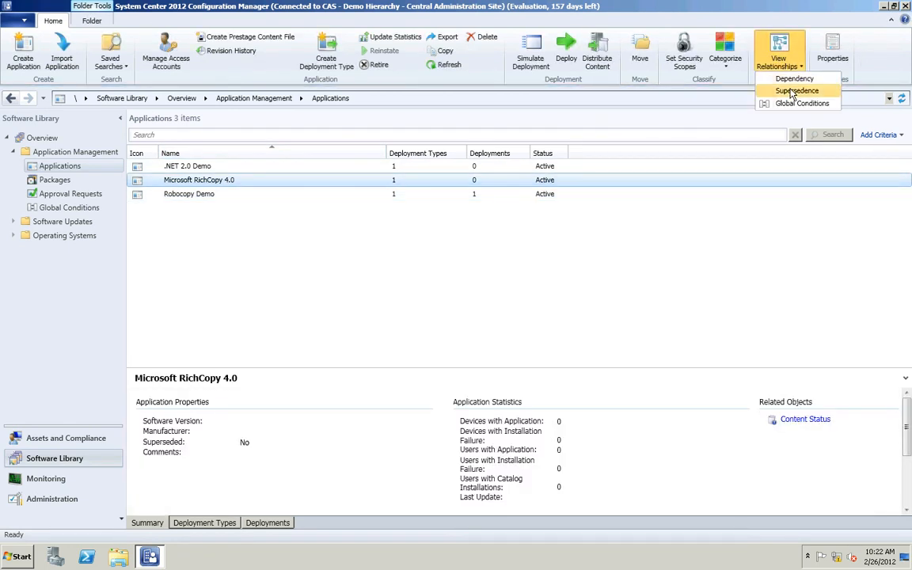
{"action": "left_click", "coordinate": [792, 94]}
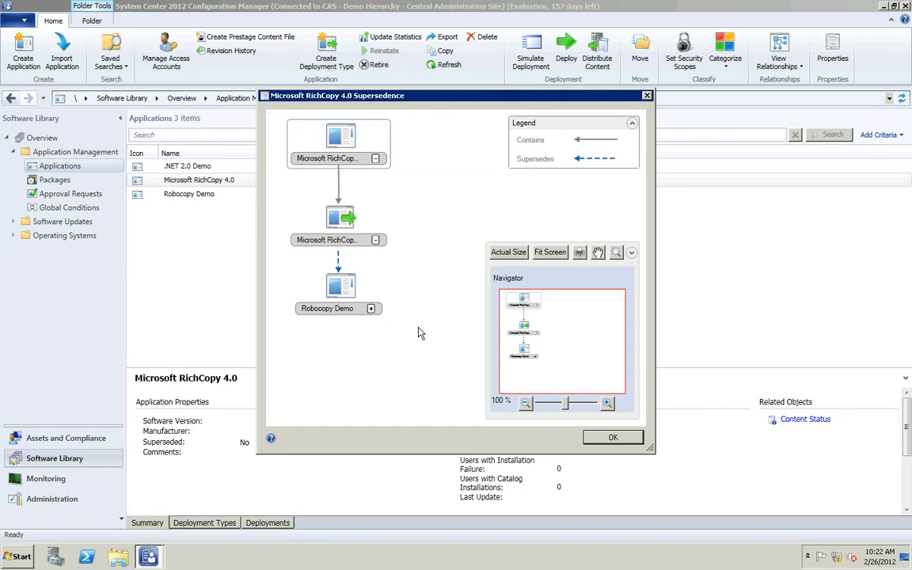
{"action": "left_click", "coordinate": [611, 438]}
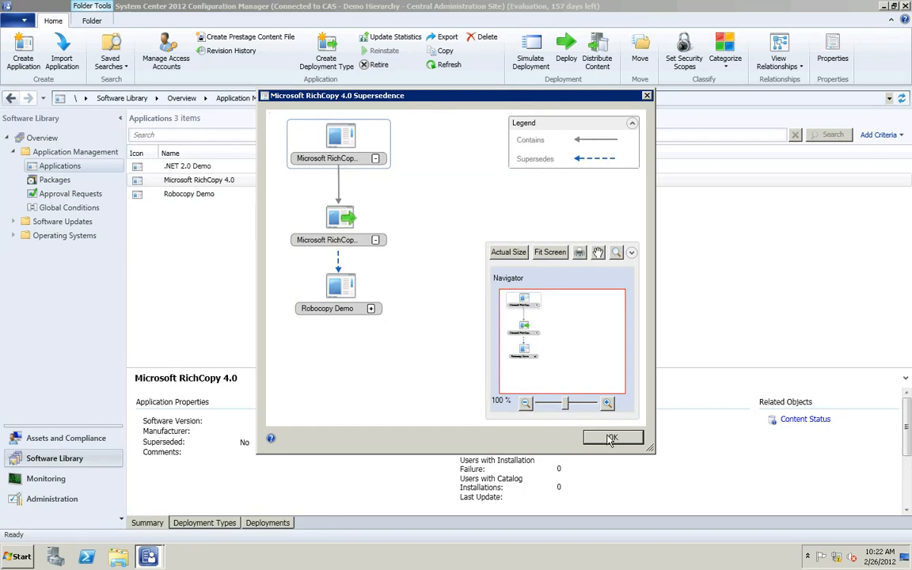